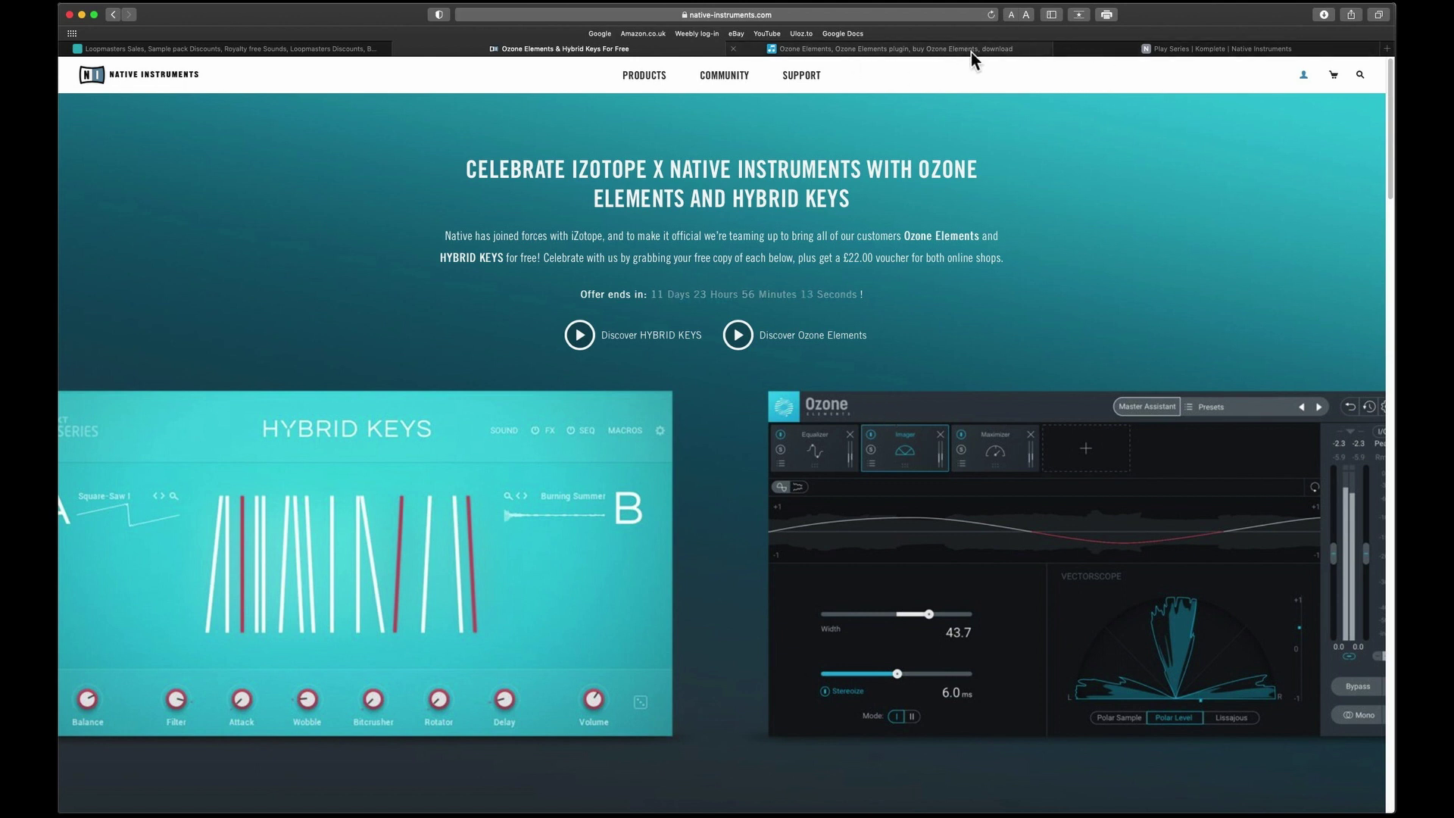
Browse the Play Series product catalogue, scrolling down through its listings
click(1085, 53)
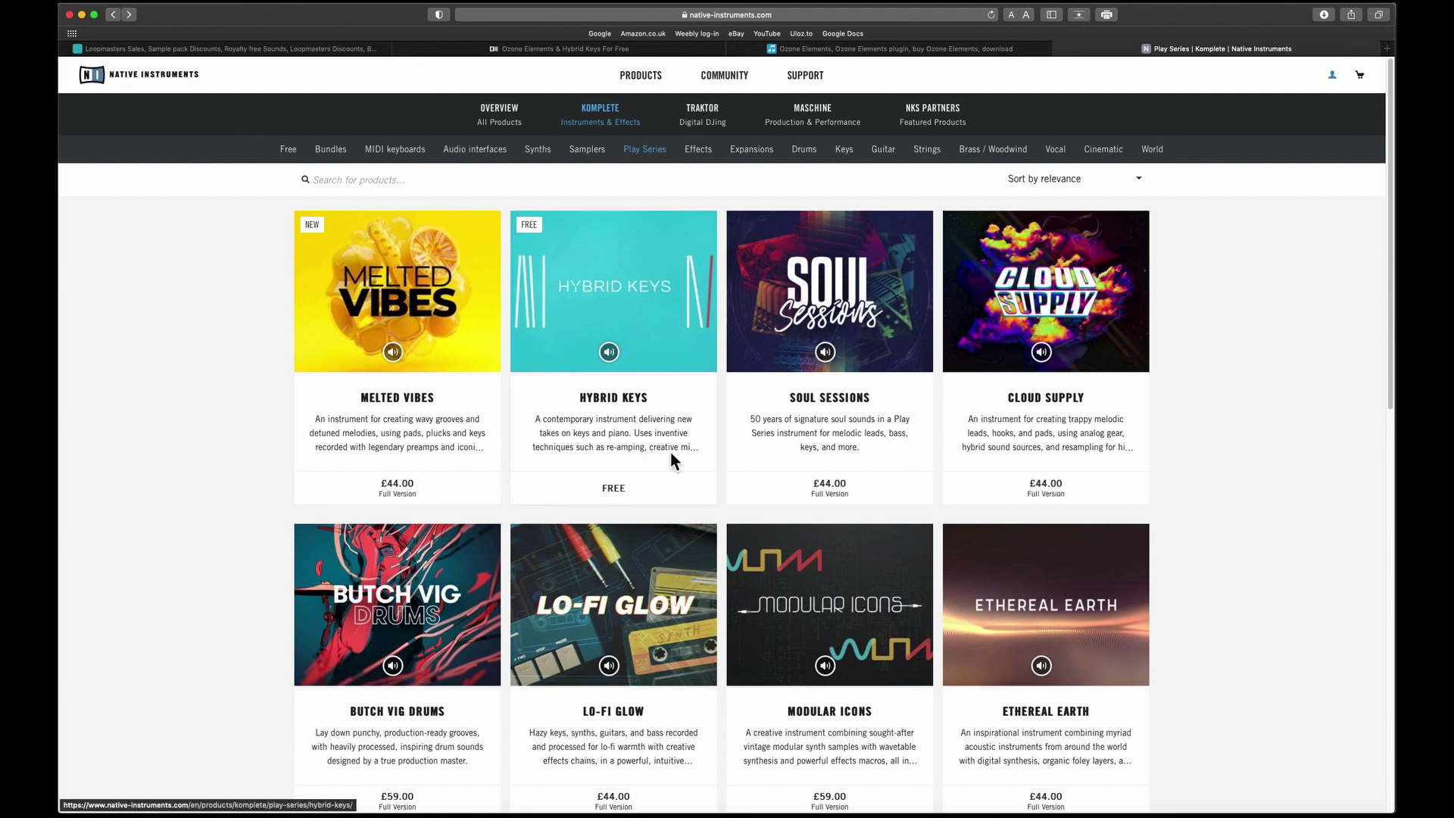
scroll(659, 573, down, 5)
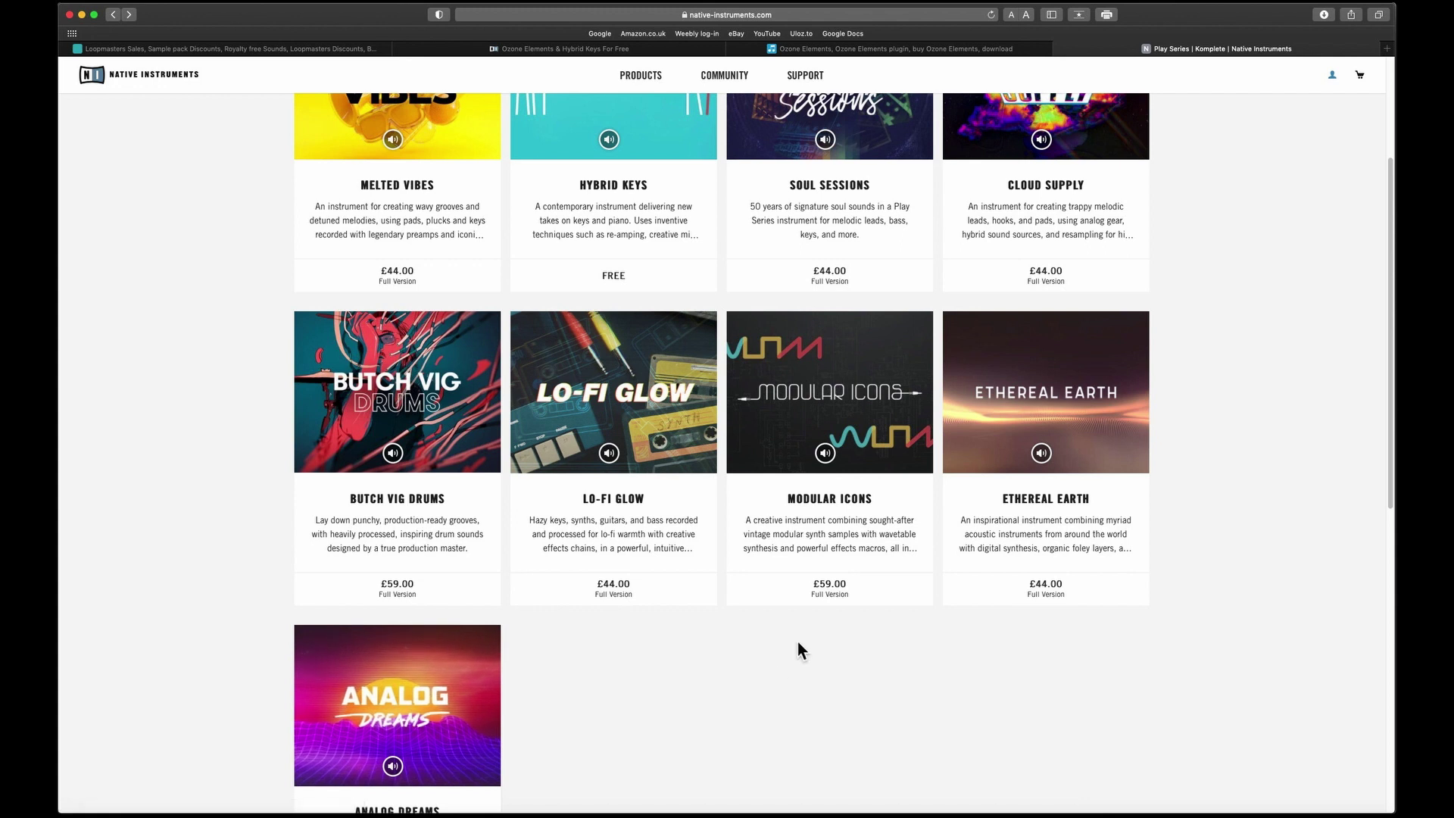
scroll(801, 650, up, 5)
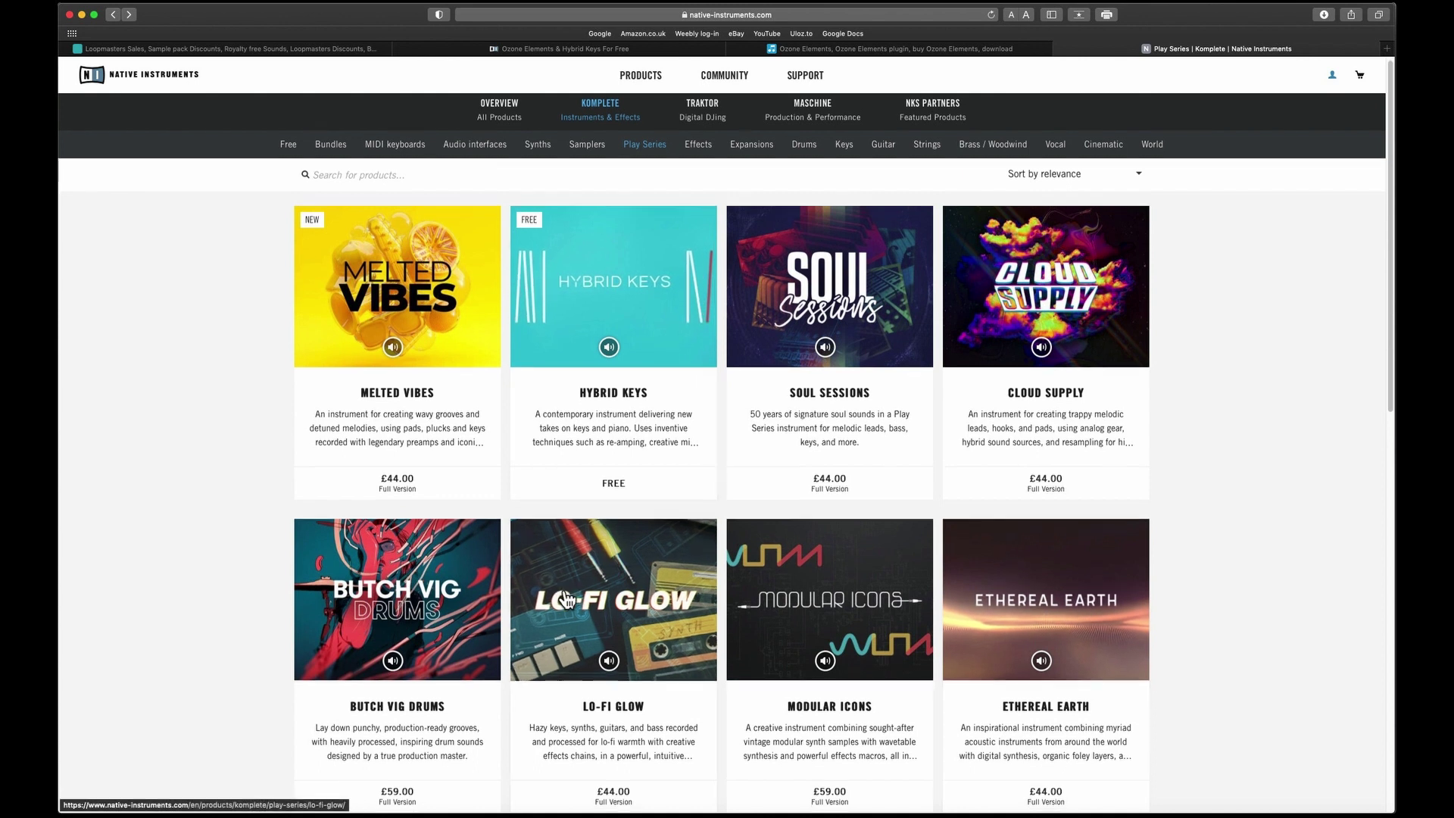
scroll(564, 597, down, 5)
scroll(645, 591, up, 5)
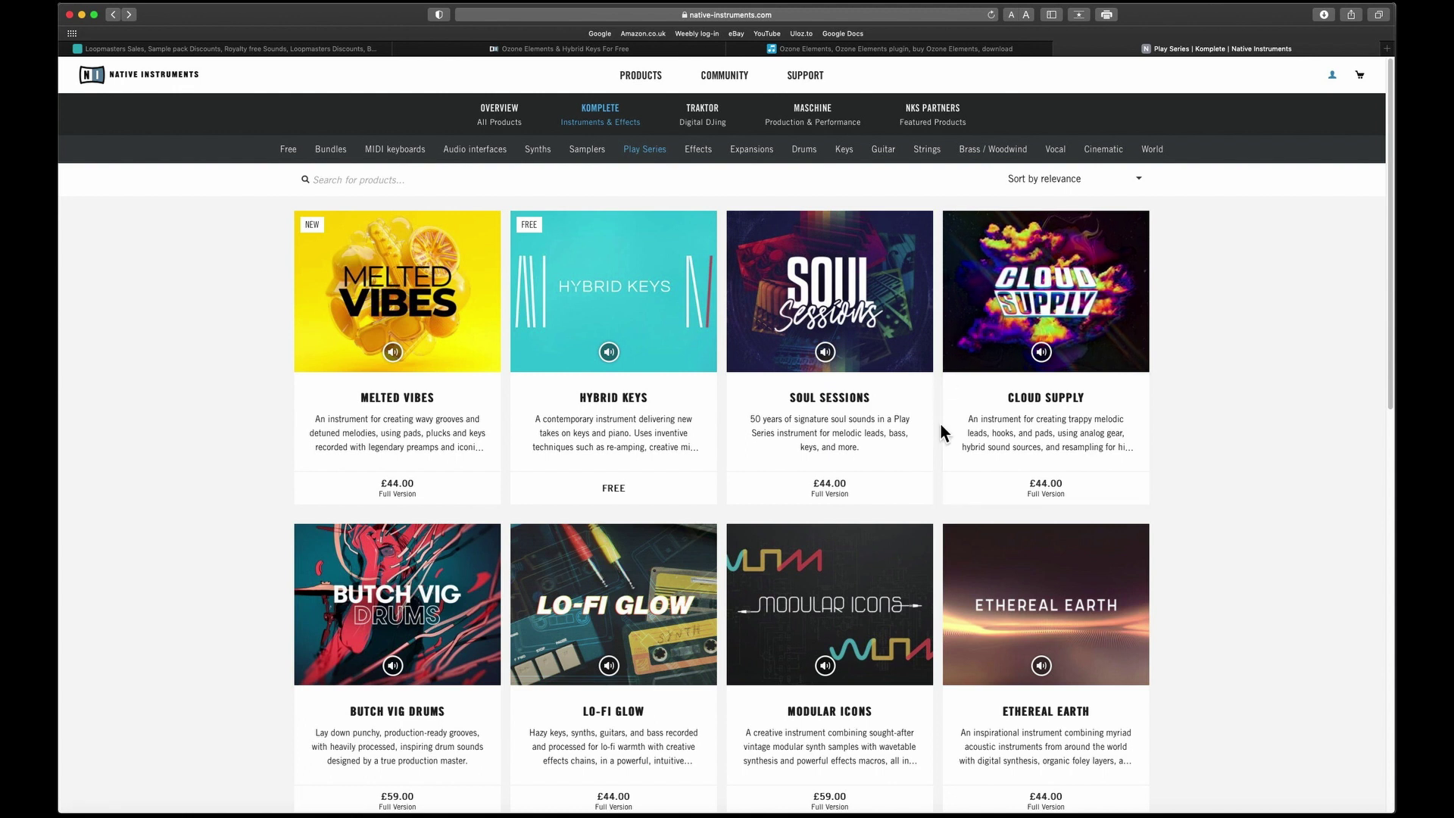
scroll(634, 382, down, 1)
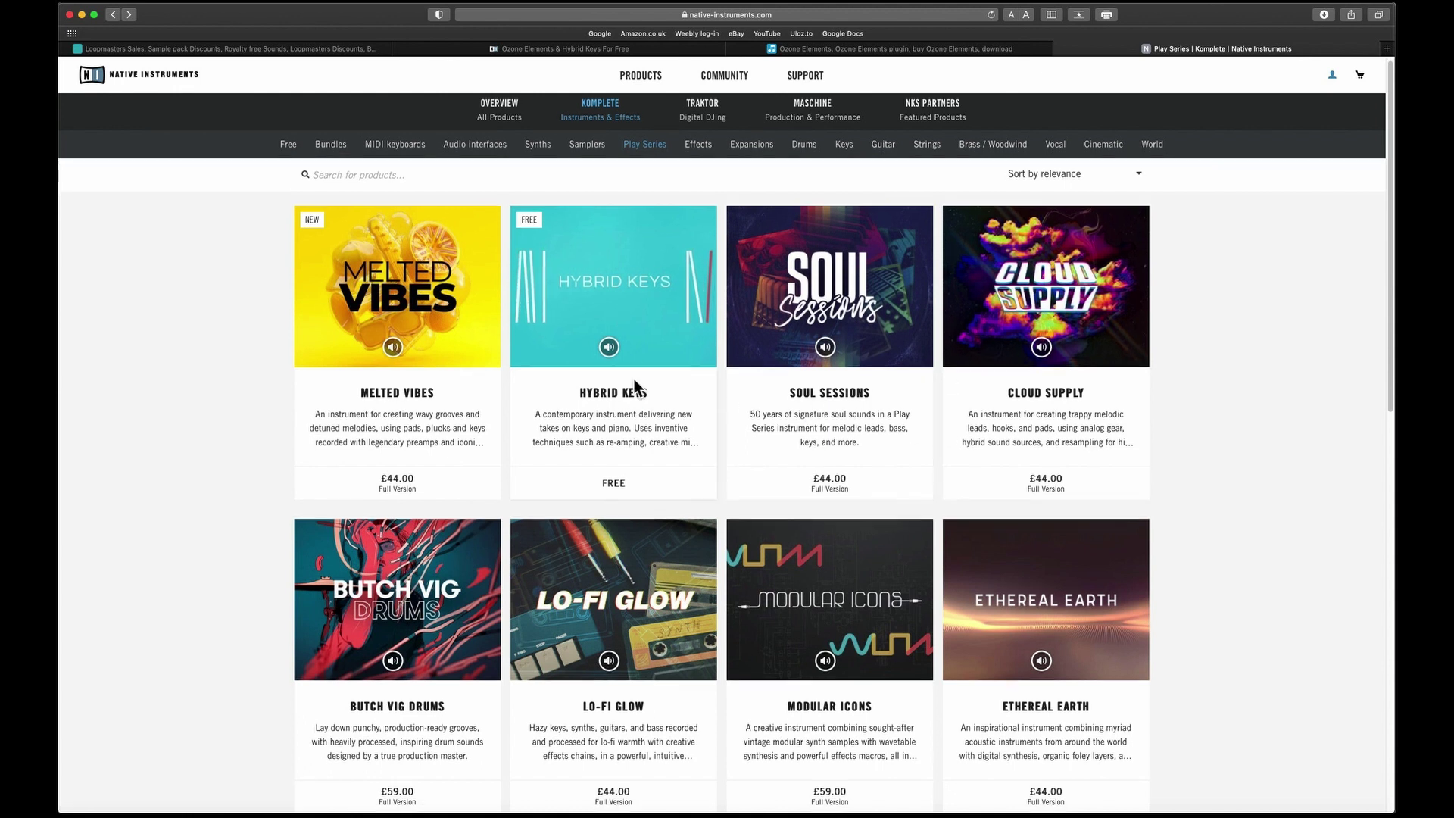
scroll(633, 383, down, 2)
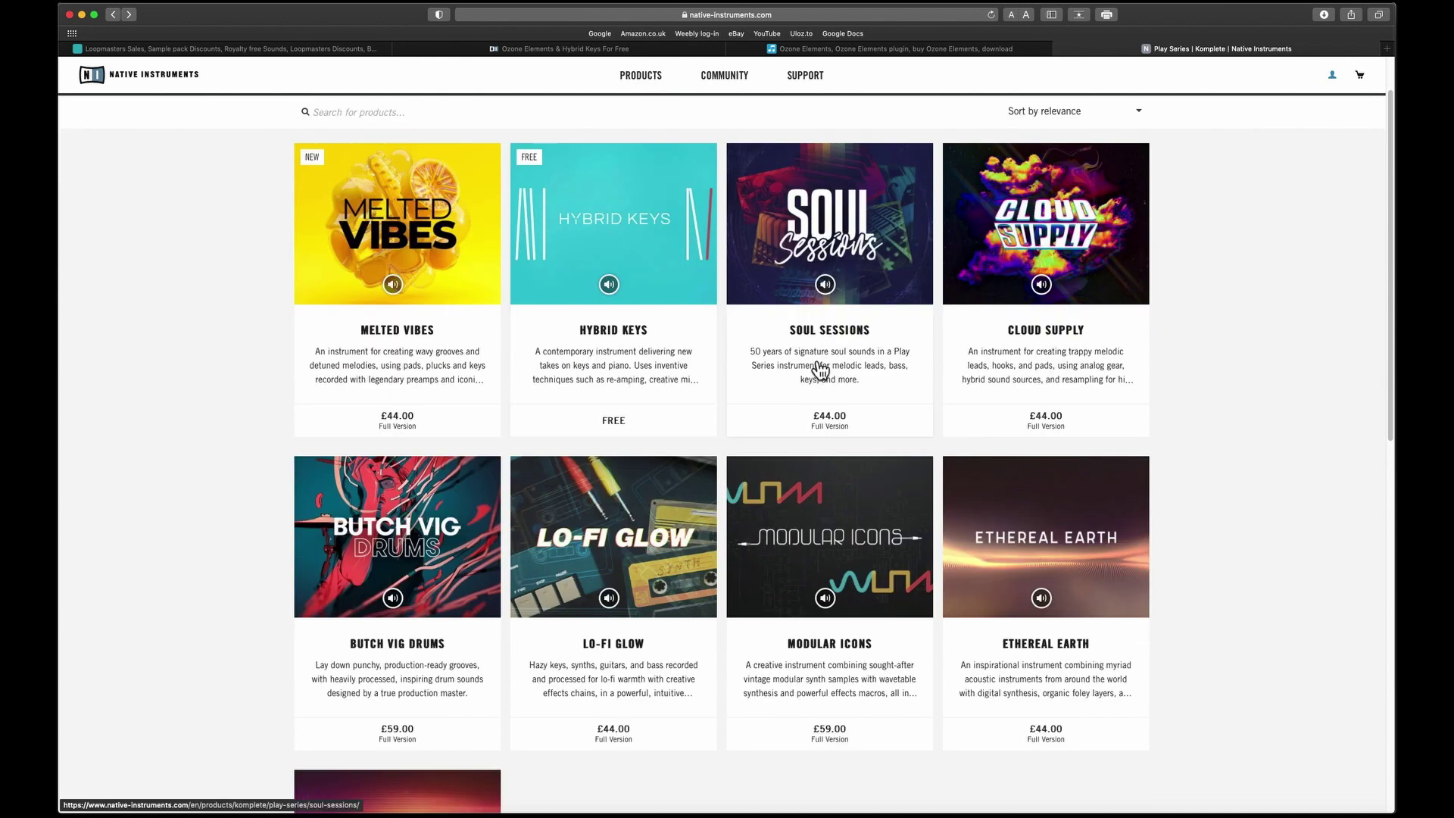
scroll(820, 388, down, 1)
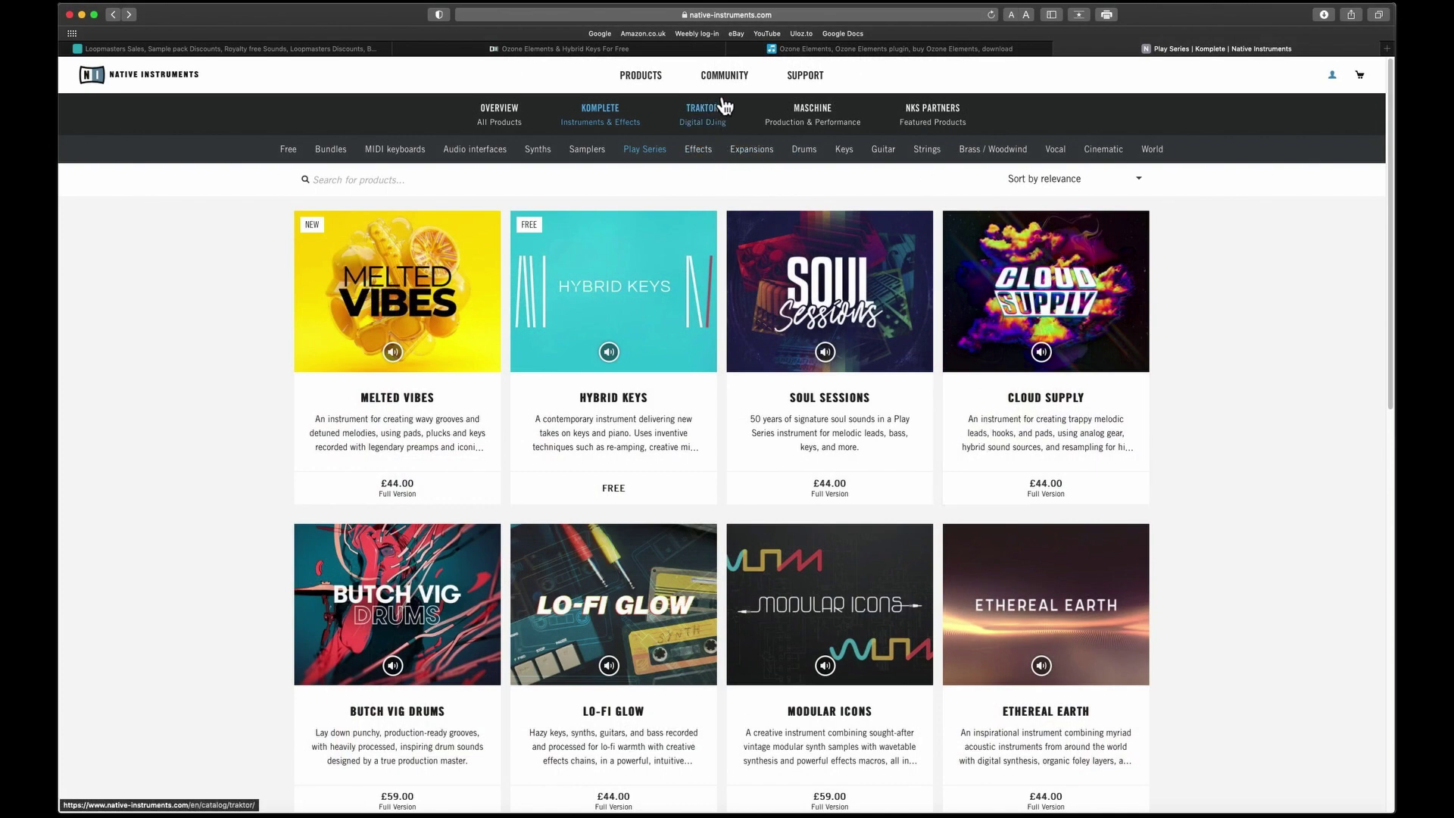
Return to the free Ozone Elements and Hybrid Keys offer and scroll through it
click(664, 50)
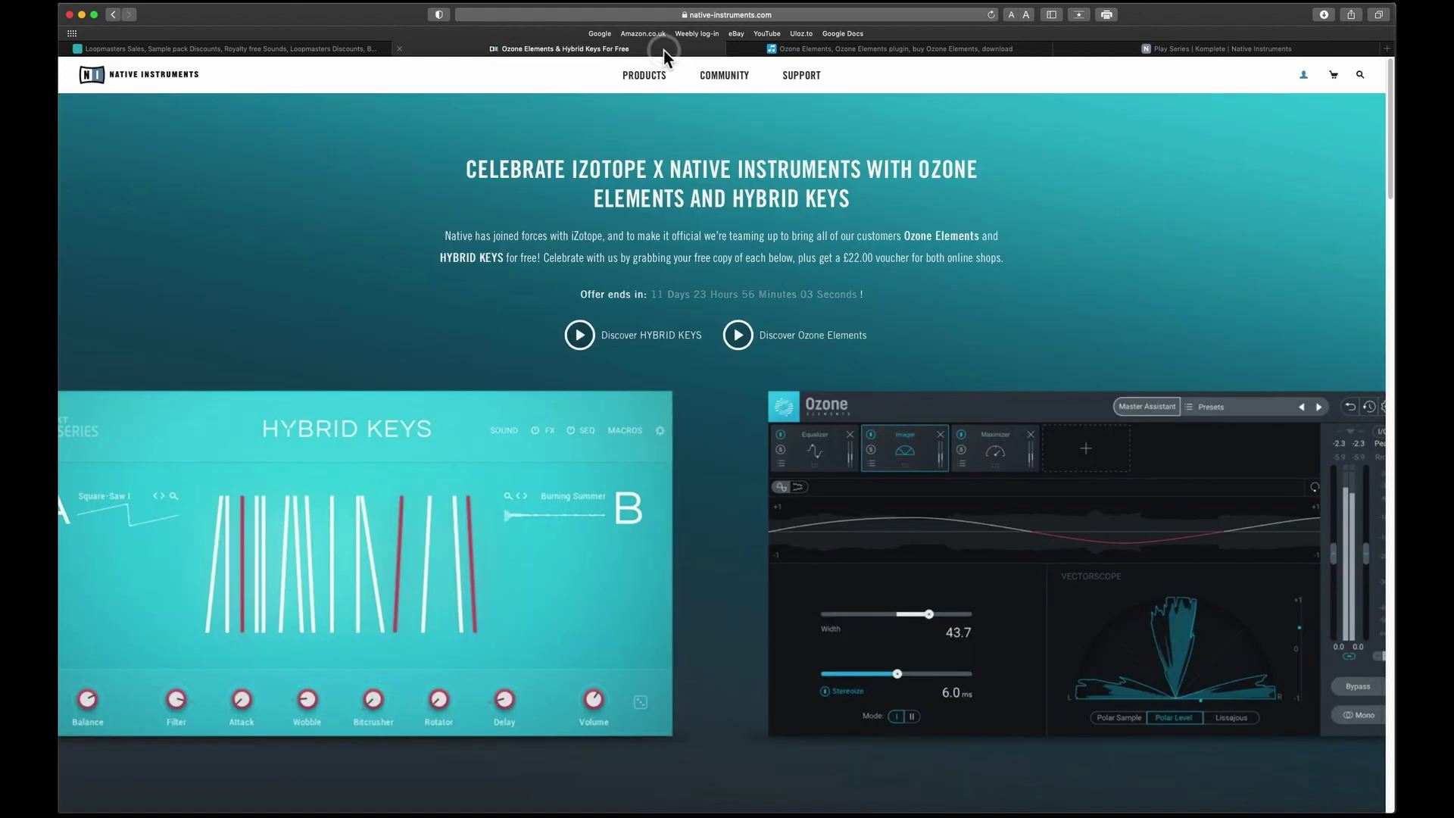
scroll(679, 148, down, 15)
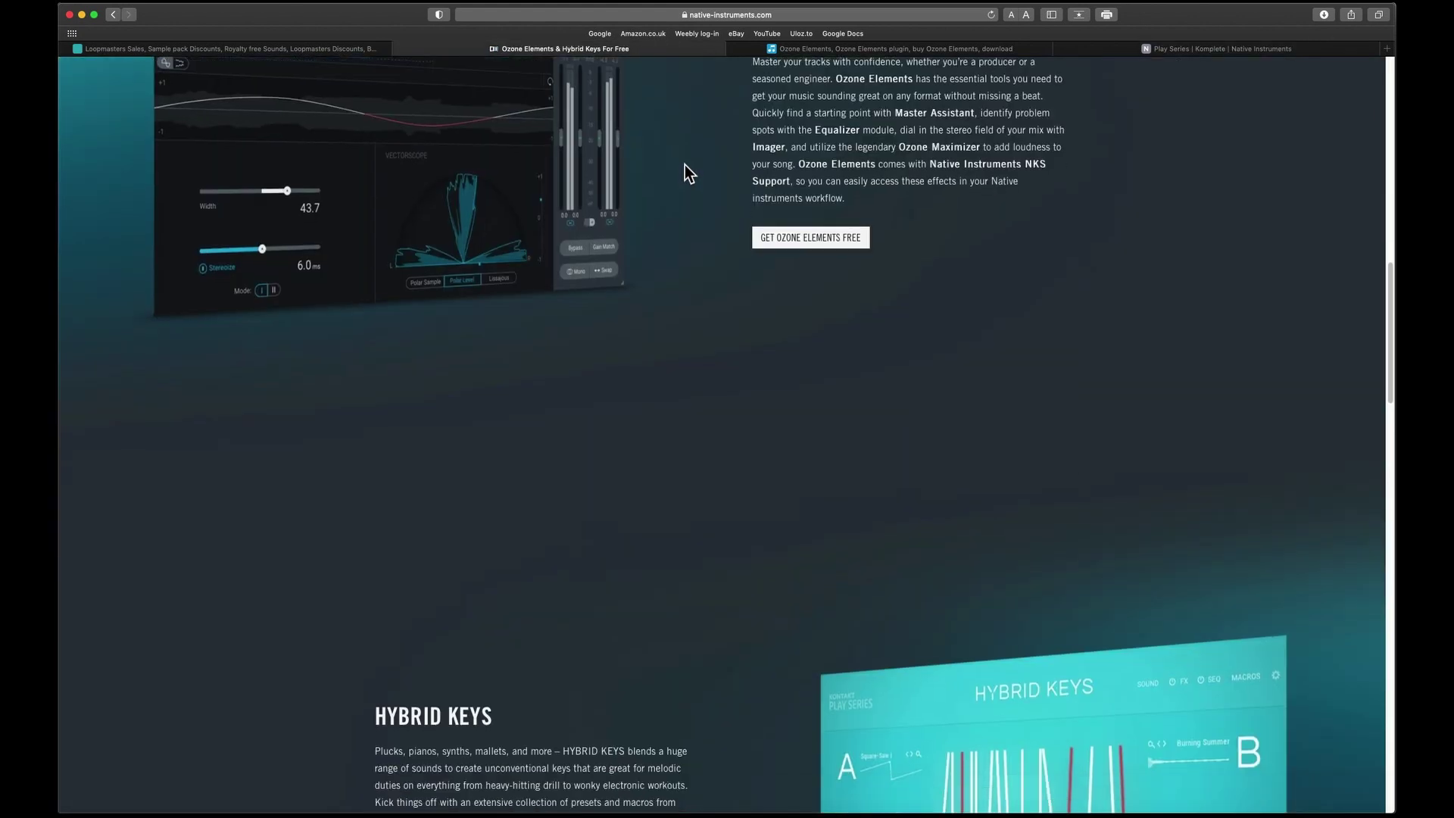
scroll(685, 172, down, 10)
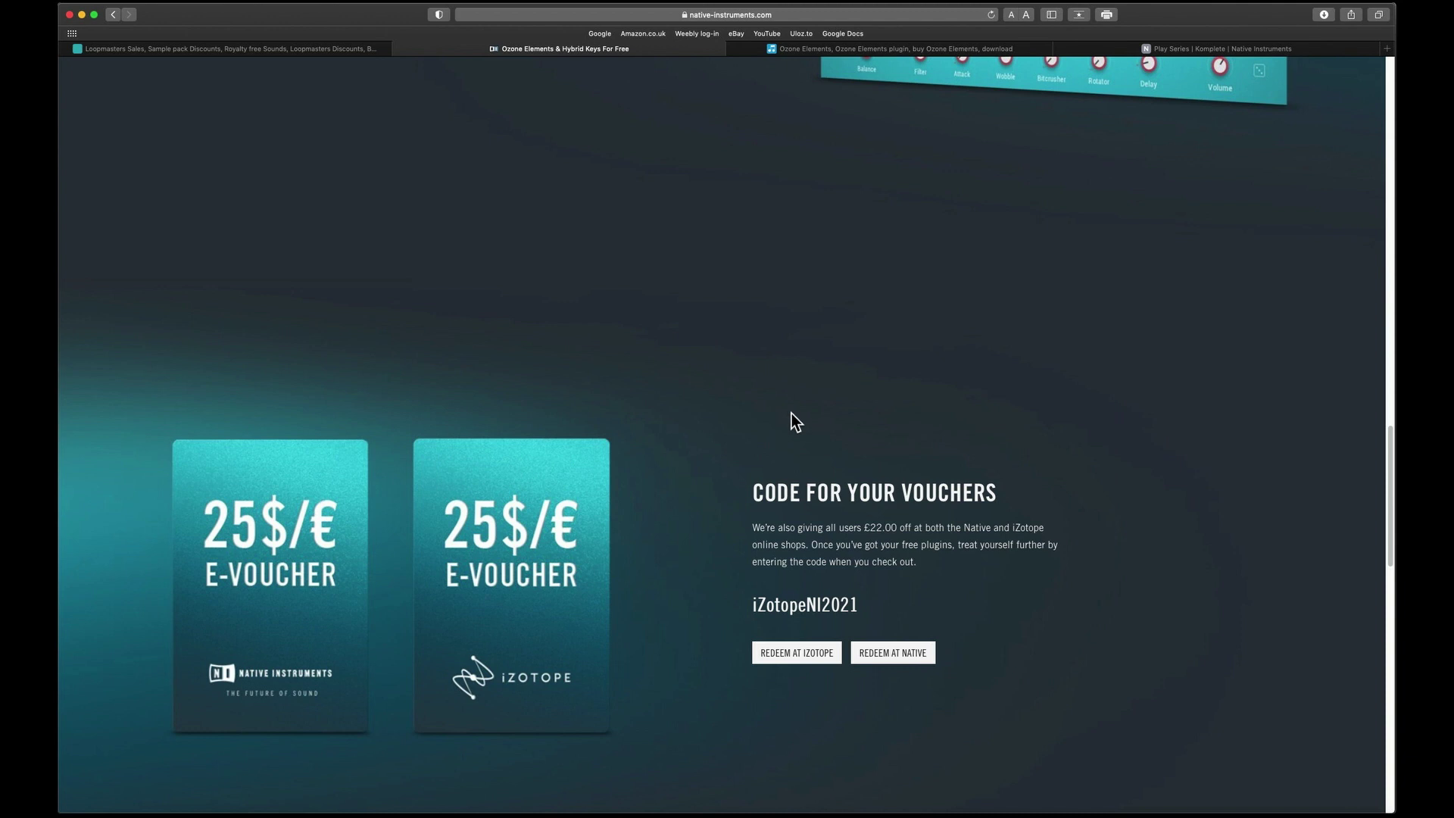
scroll(792, 414, up, 20)
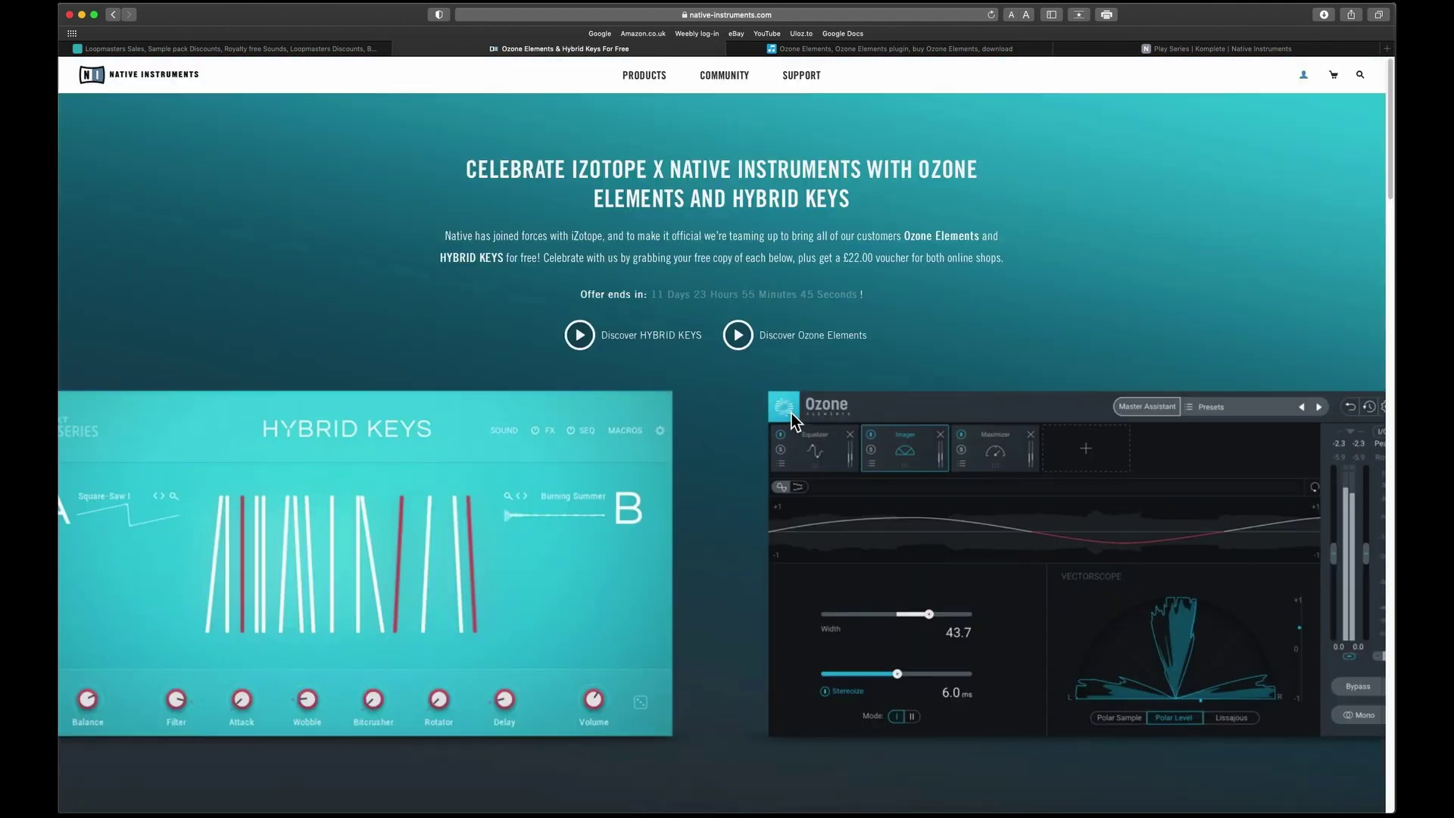
Take another quick look at the Play Series catalogue
click(1073, 52)
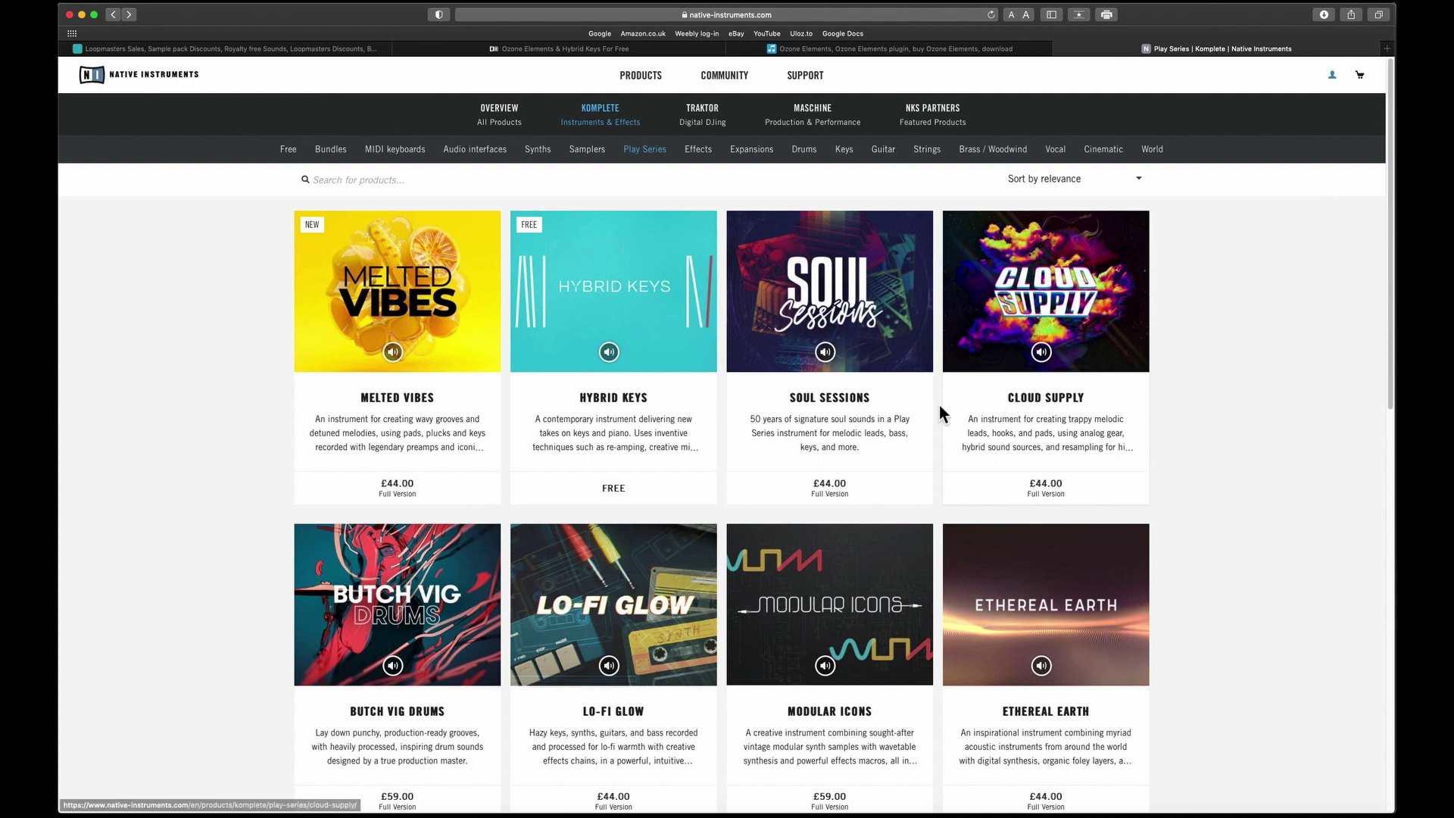
scroll(919, 412, down, 2)
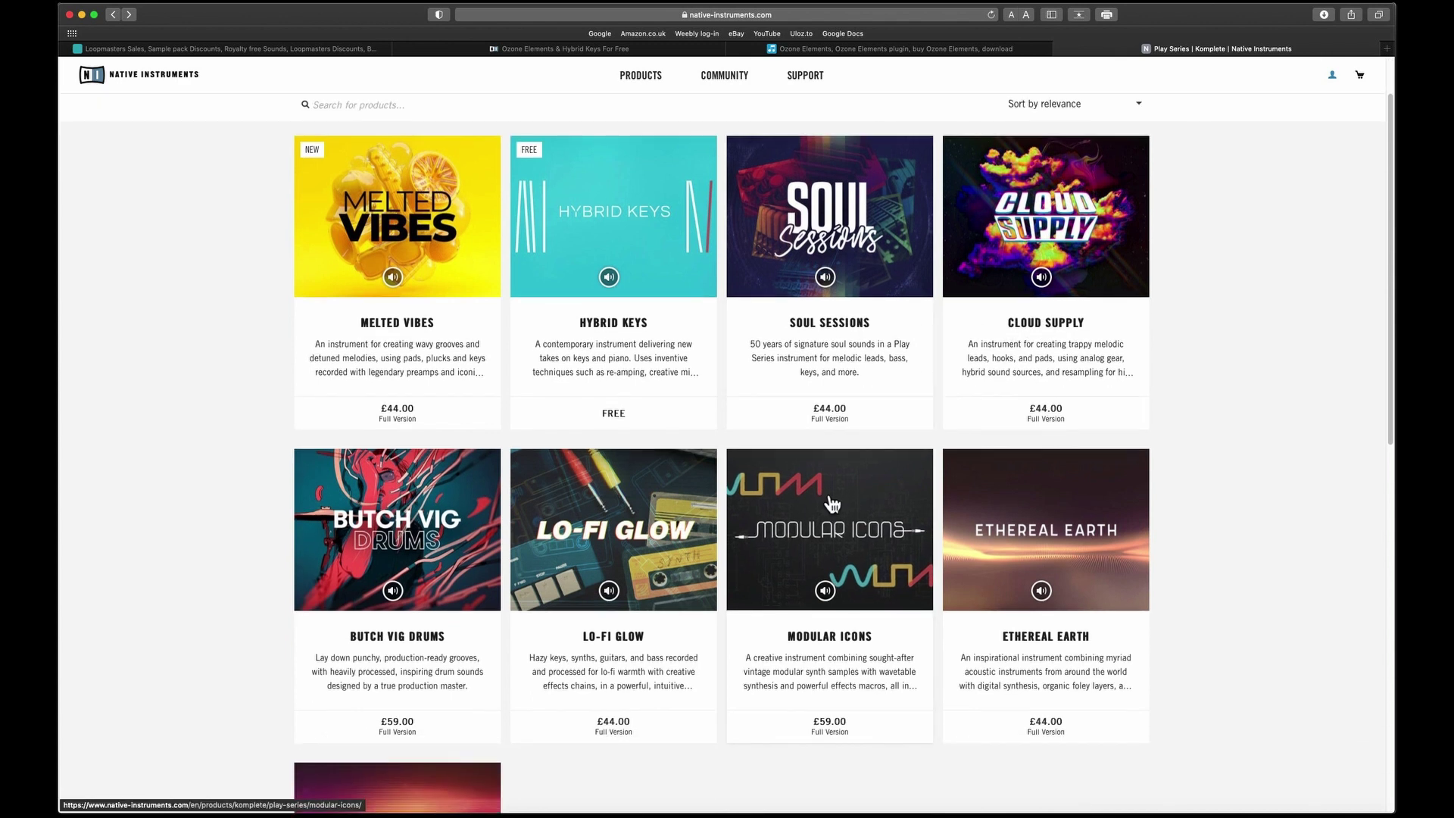
scroll(831, 503, down, 1)
scroll(758, 273, up, 3)
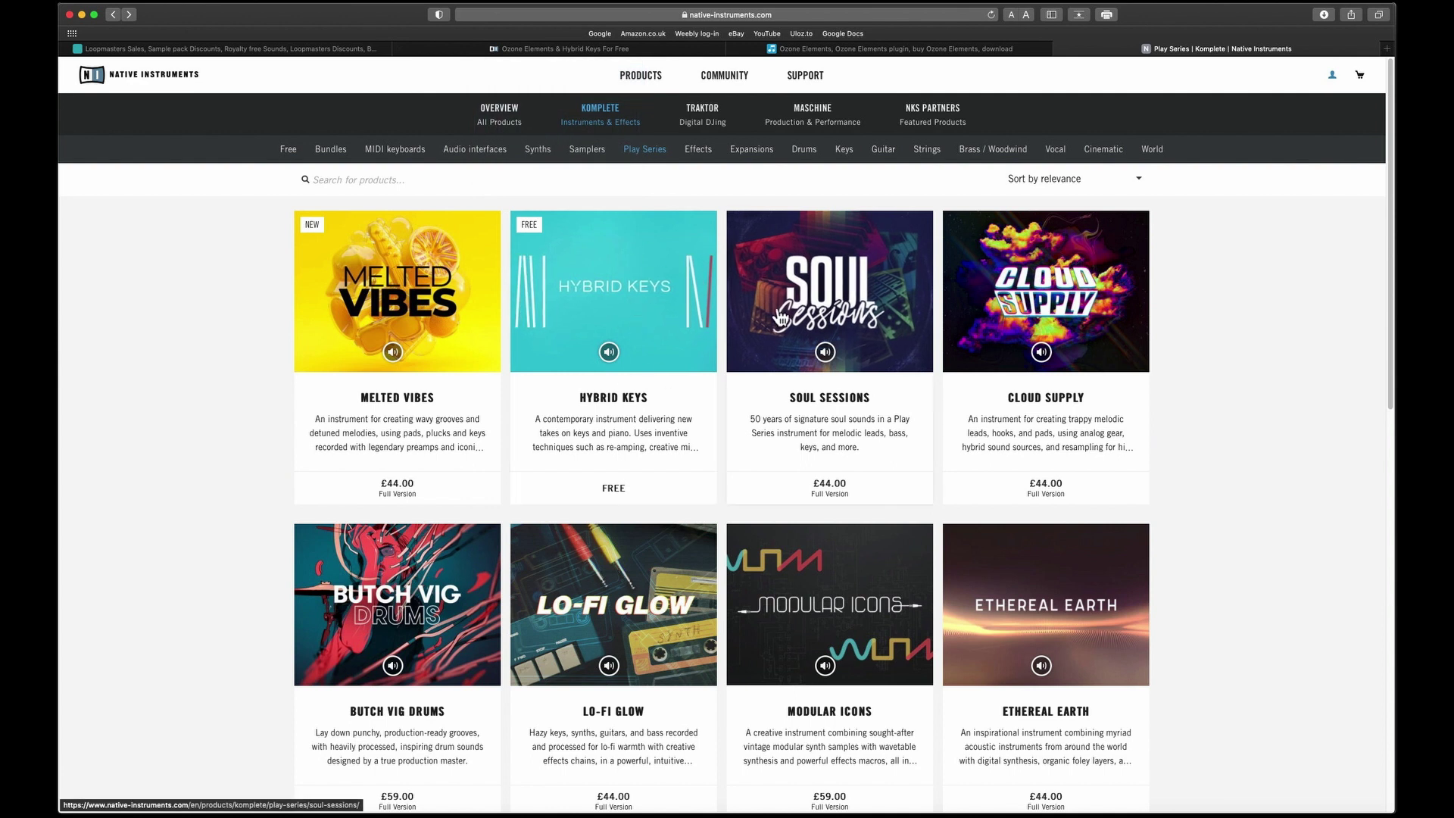
Revisit the Ozone Elements offer page, scrolling down and back to the top
click(661, 50)
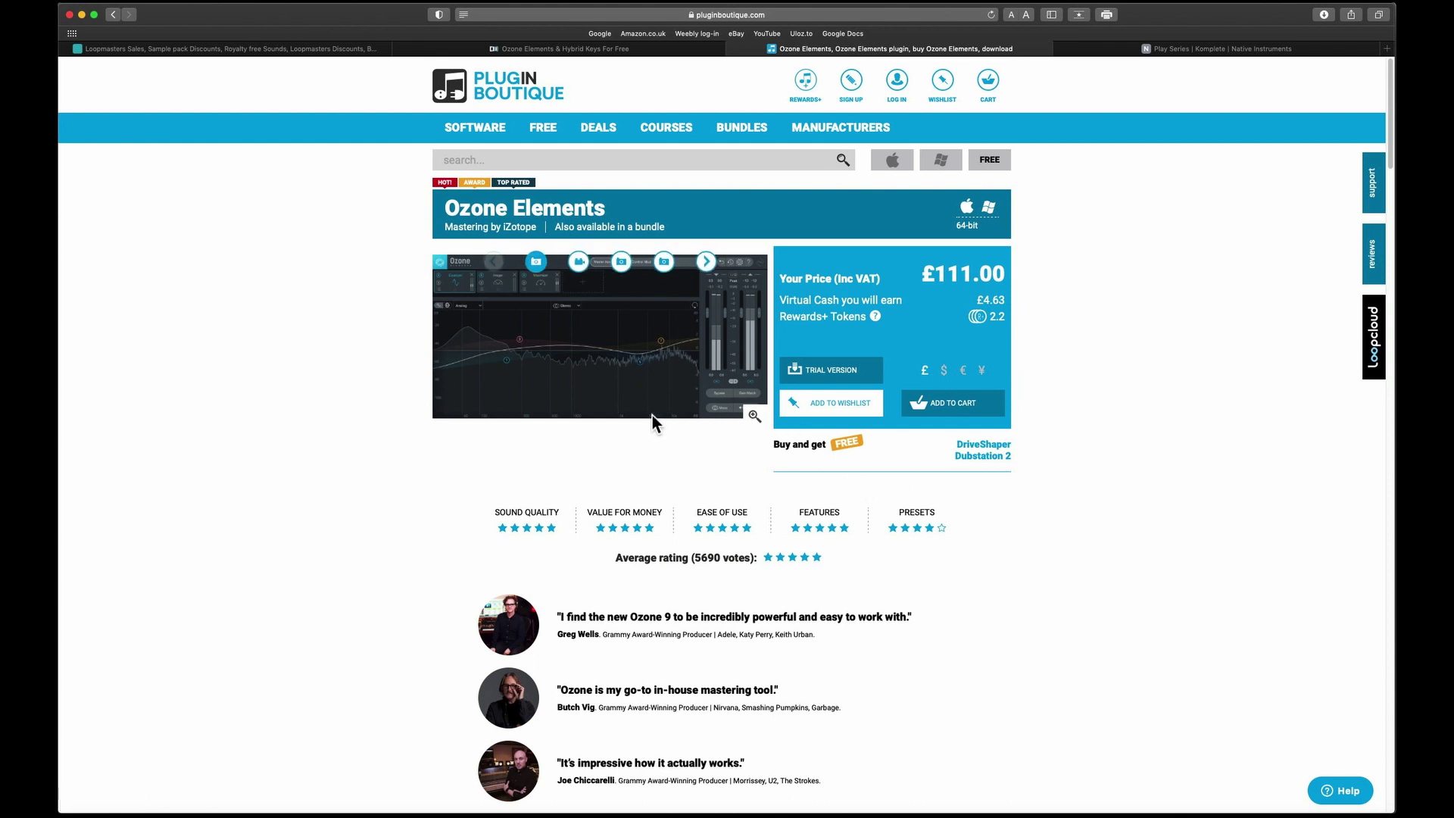
scroll(703, 453, down, 2)
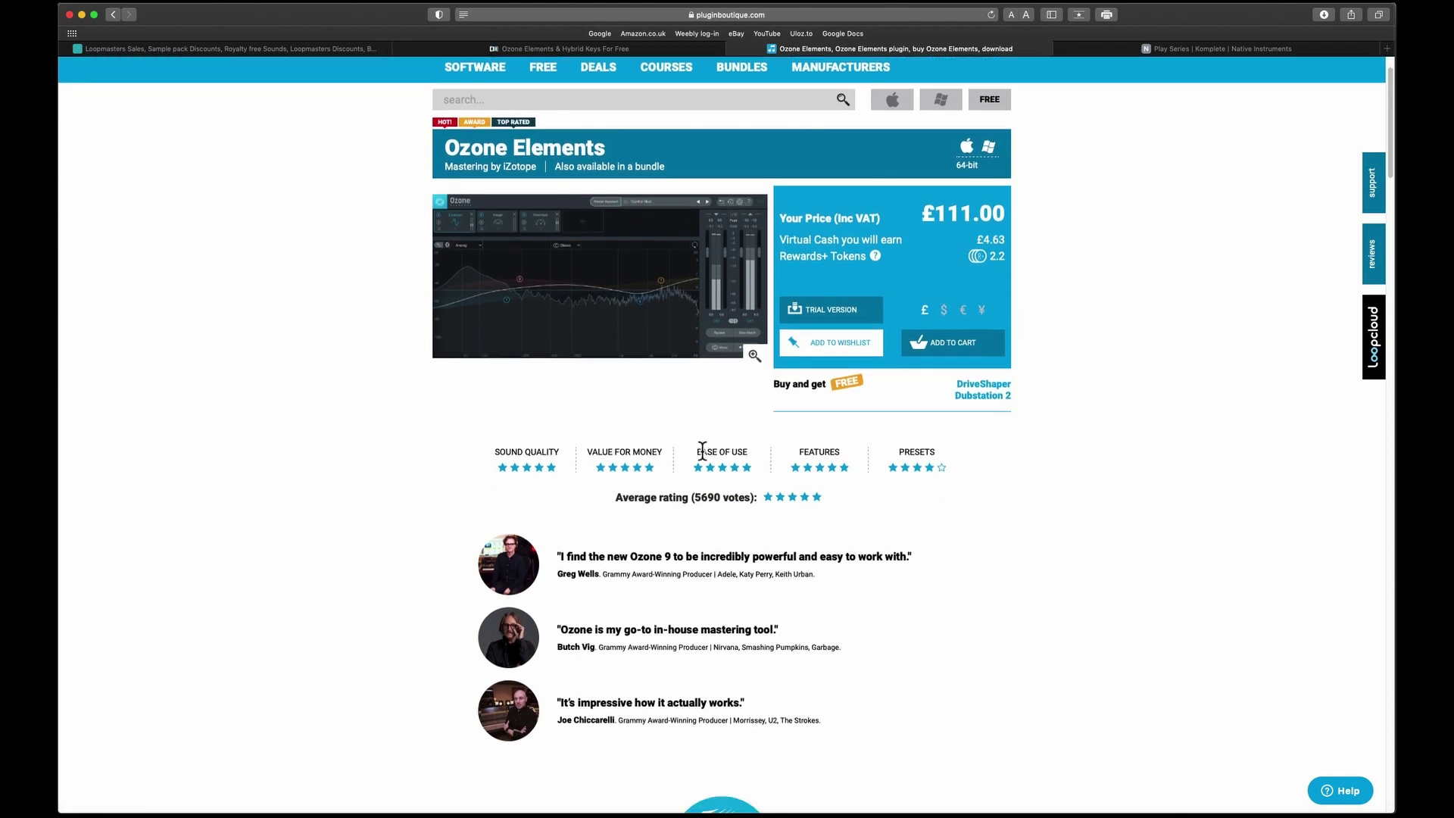
scroll(703, 452, down, 15)
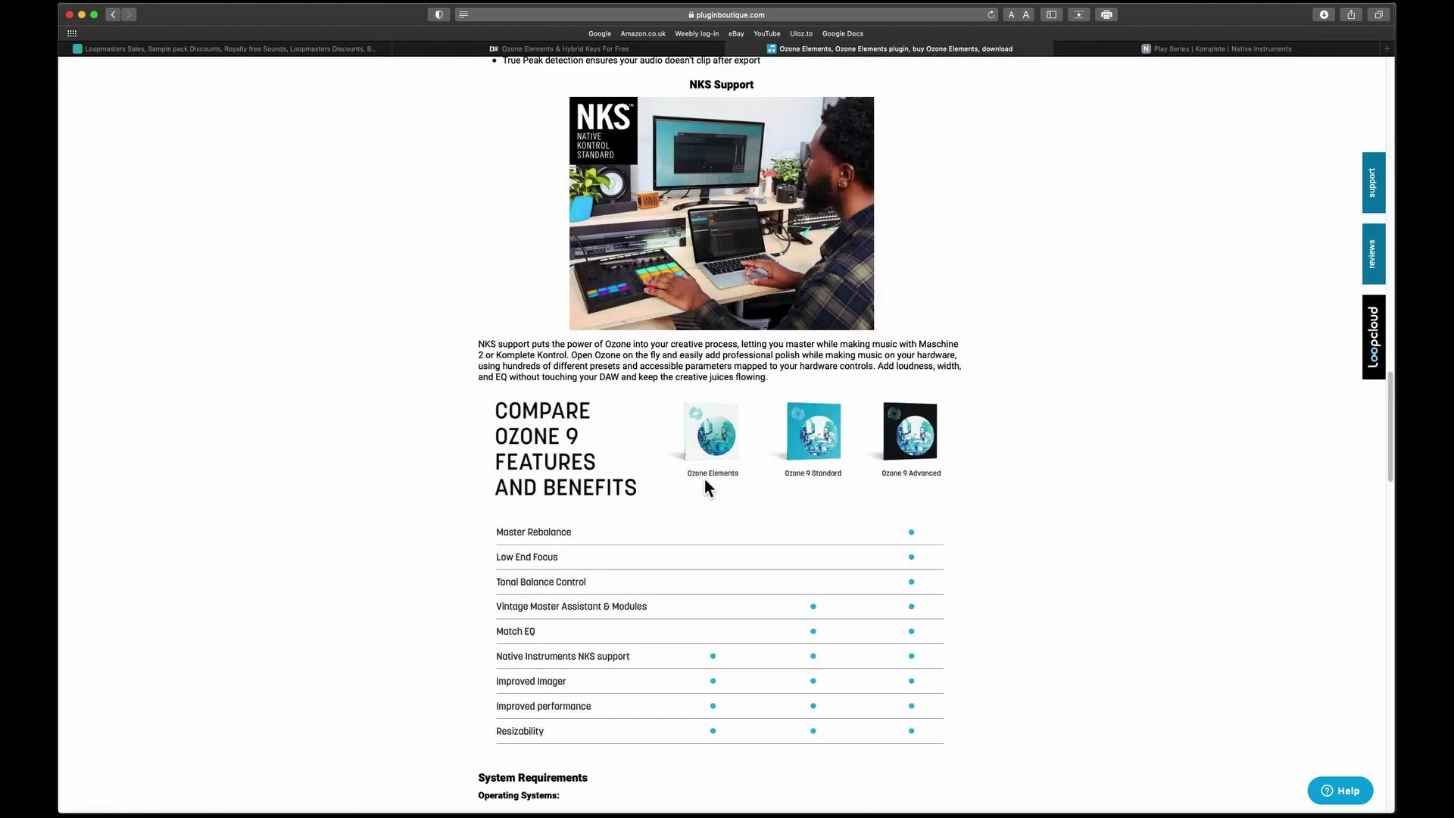
scroll(705, 480, up, 1)
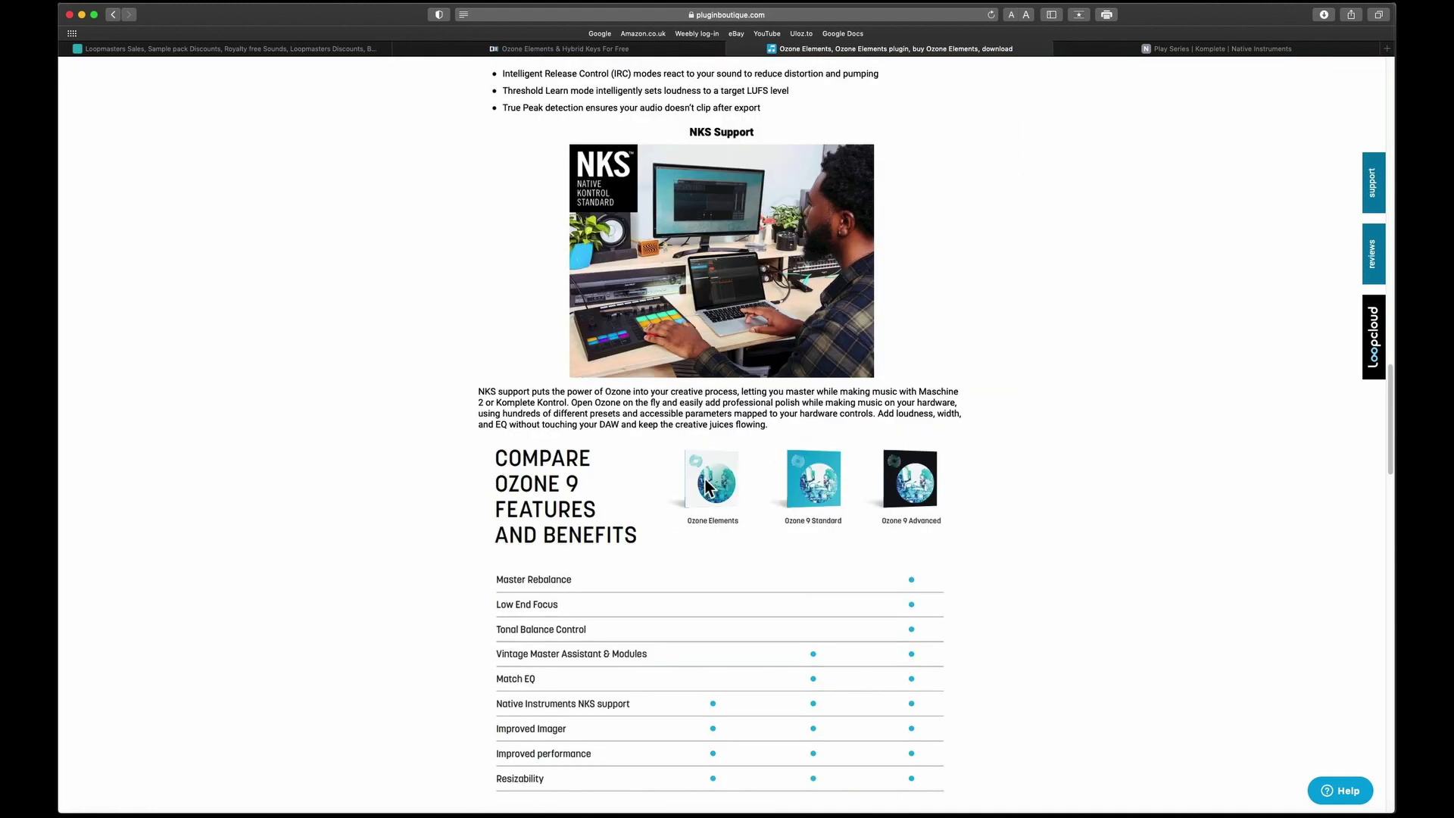
scroll(706, 480, up, 10)
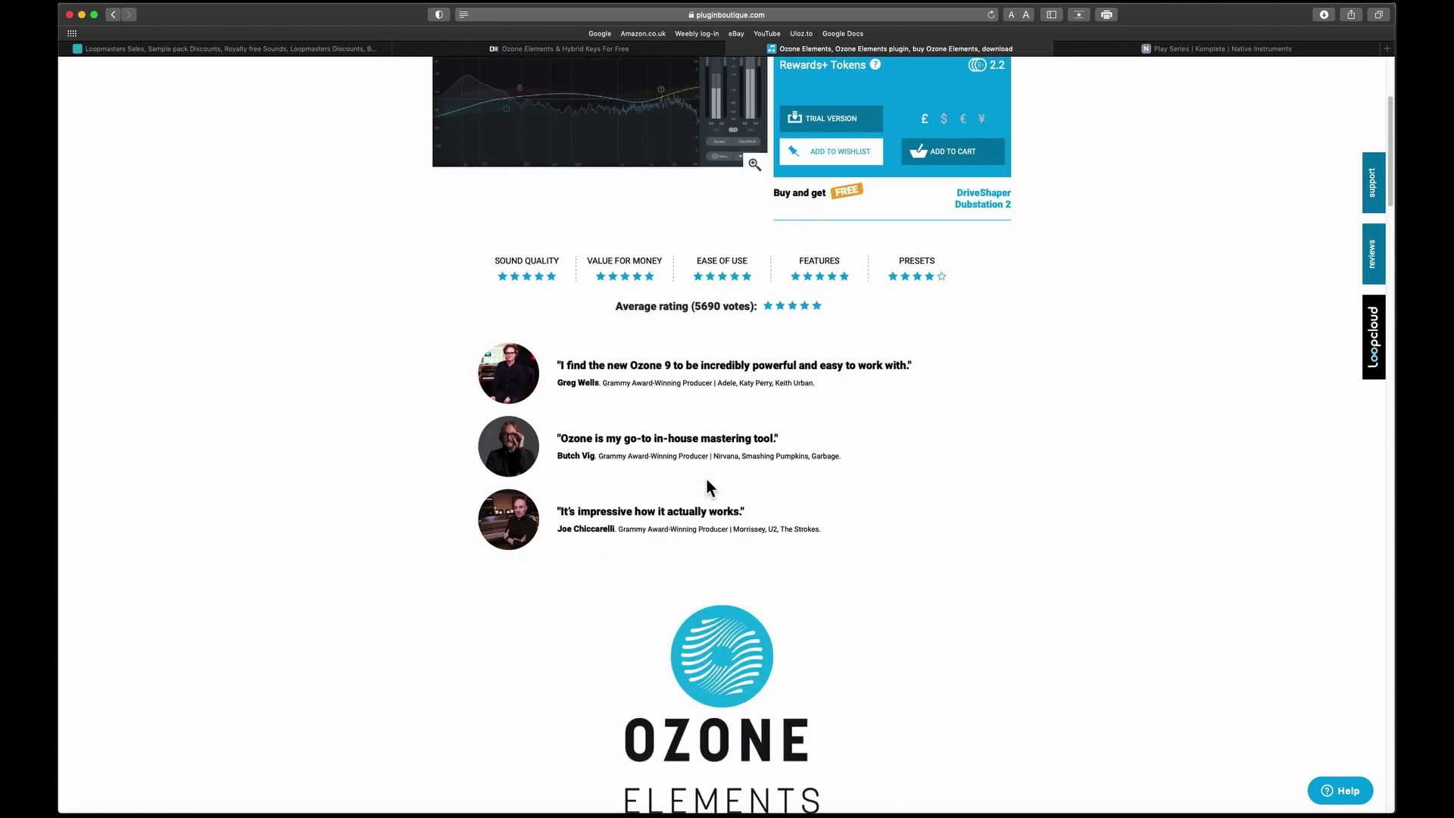
scroll(706, 484, up, 5)
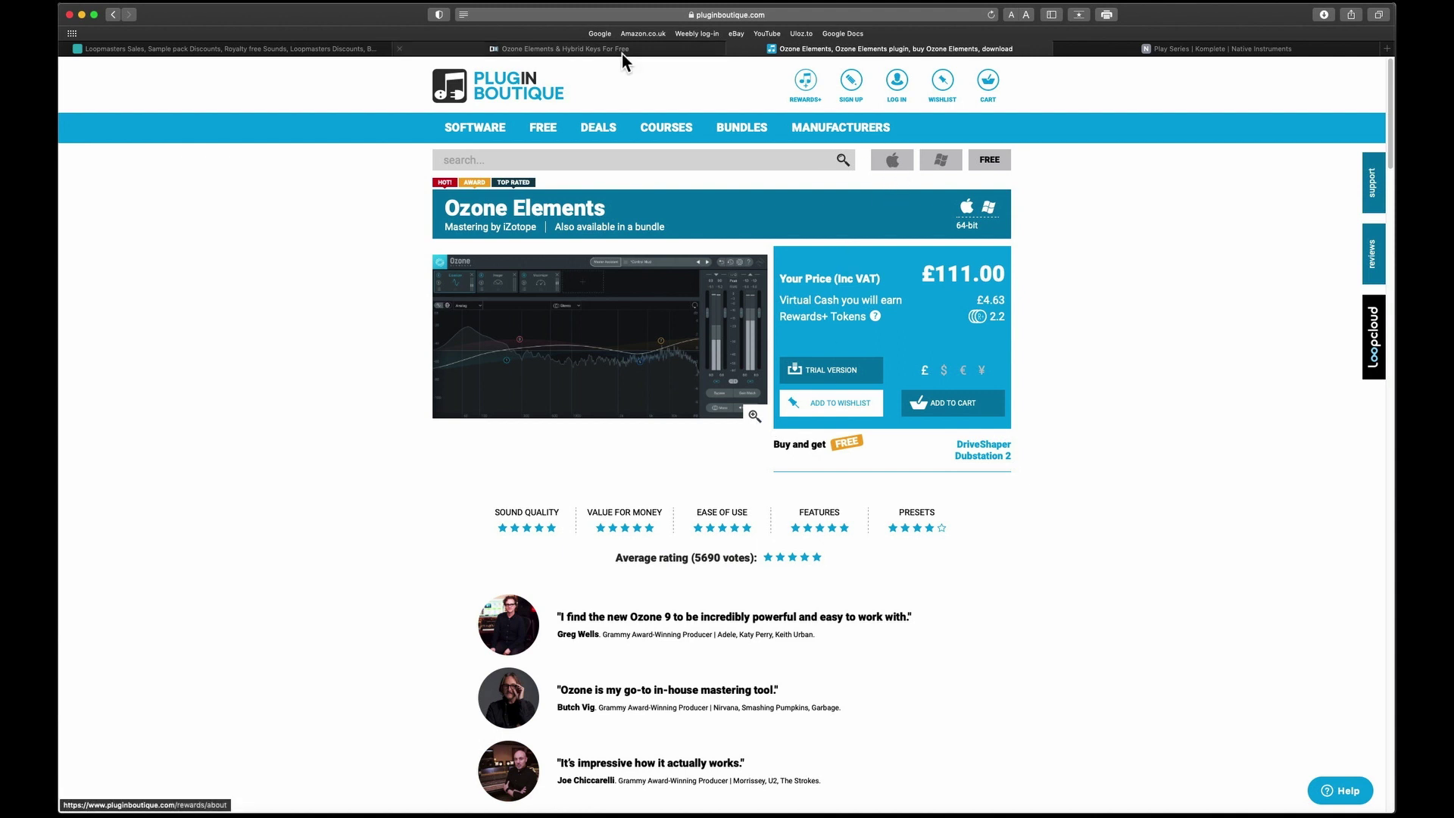
mouse_move(651, 48)
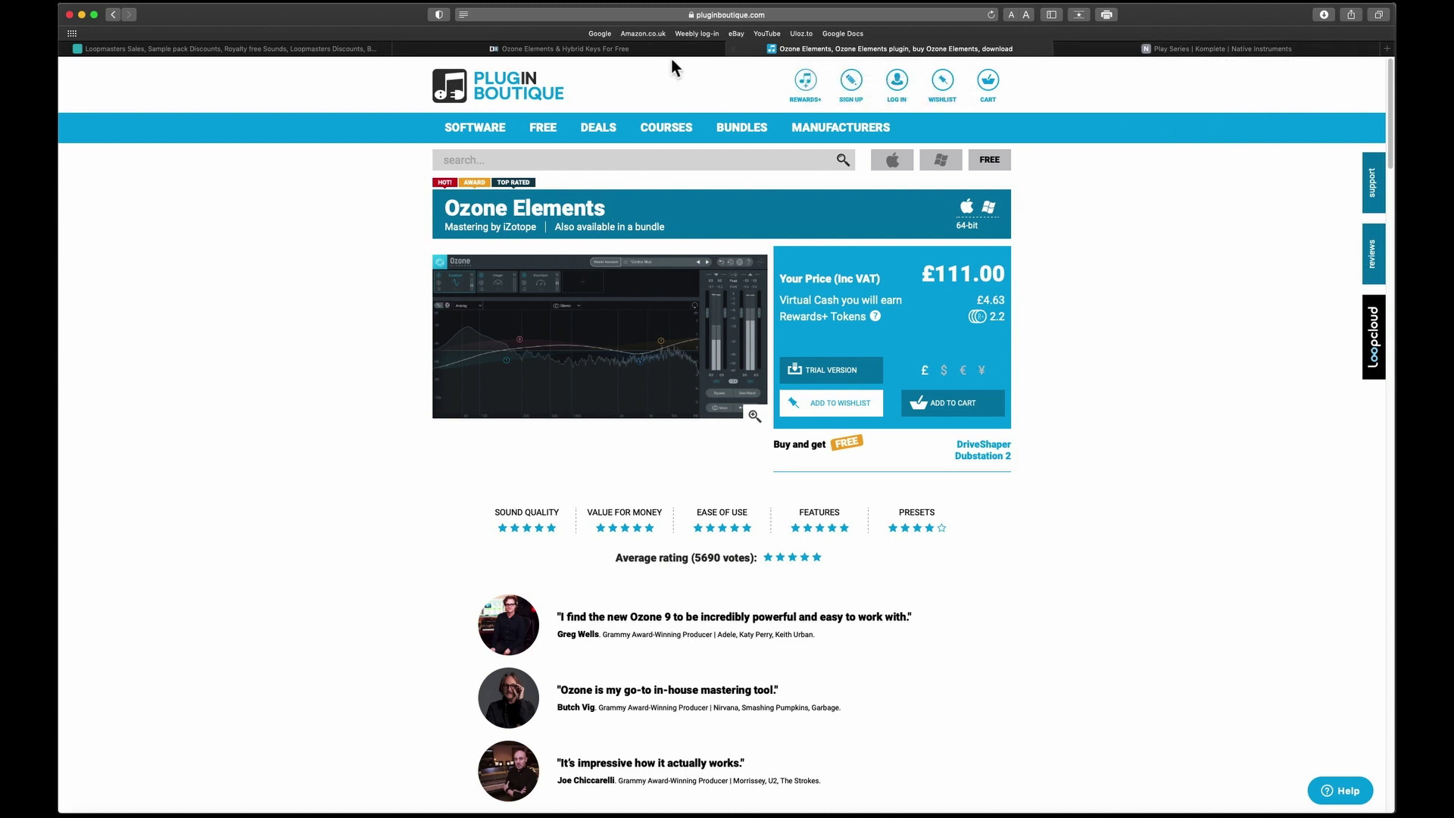
Go back to the 'Ozone Elements & Hybrid Keys For Free' page and scroll it briefly
click(665, 50)
scroll(703, 250, down, 2)
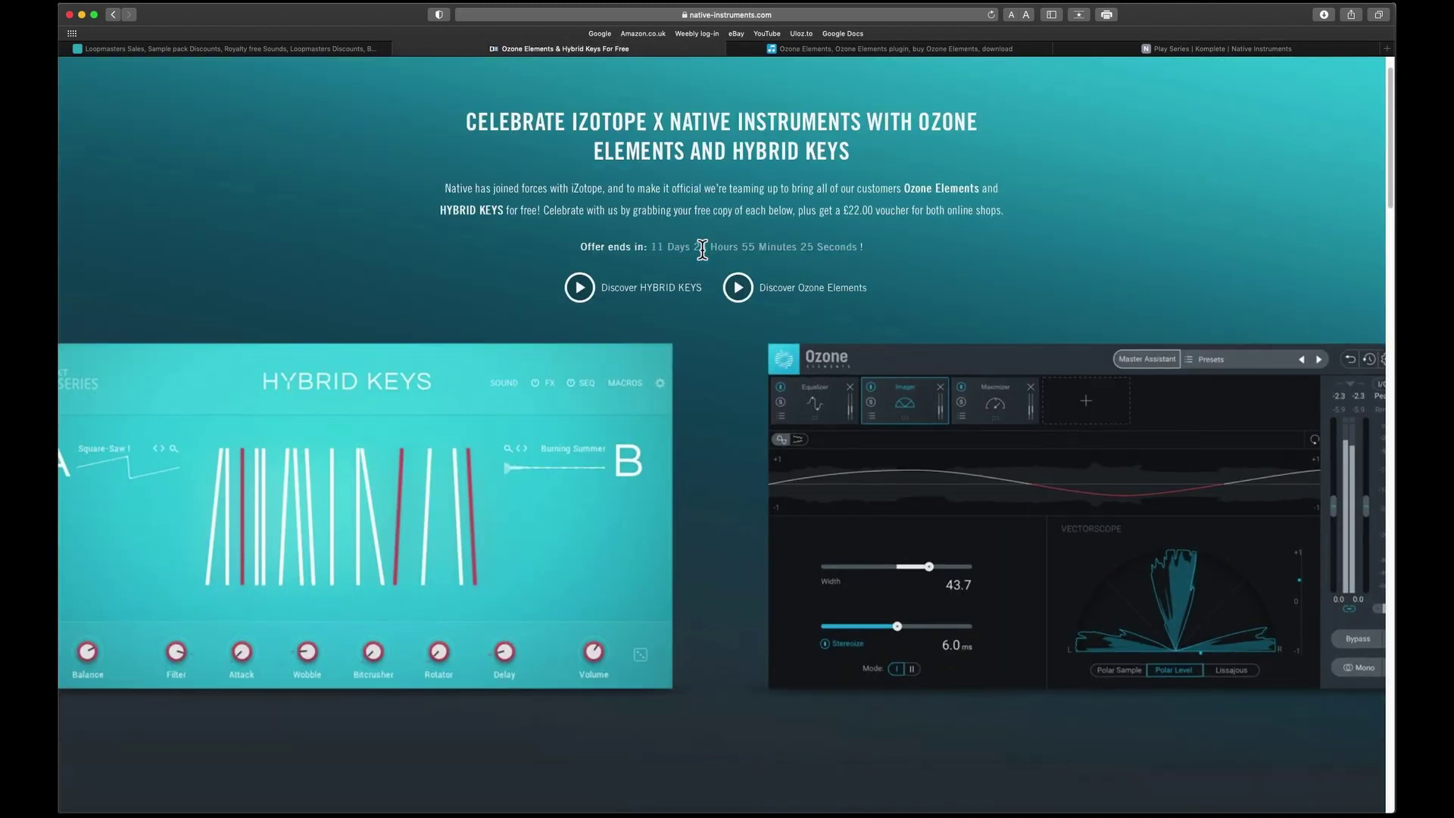
scroll(679, 238, down, 5)
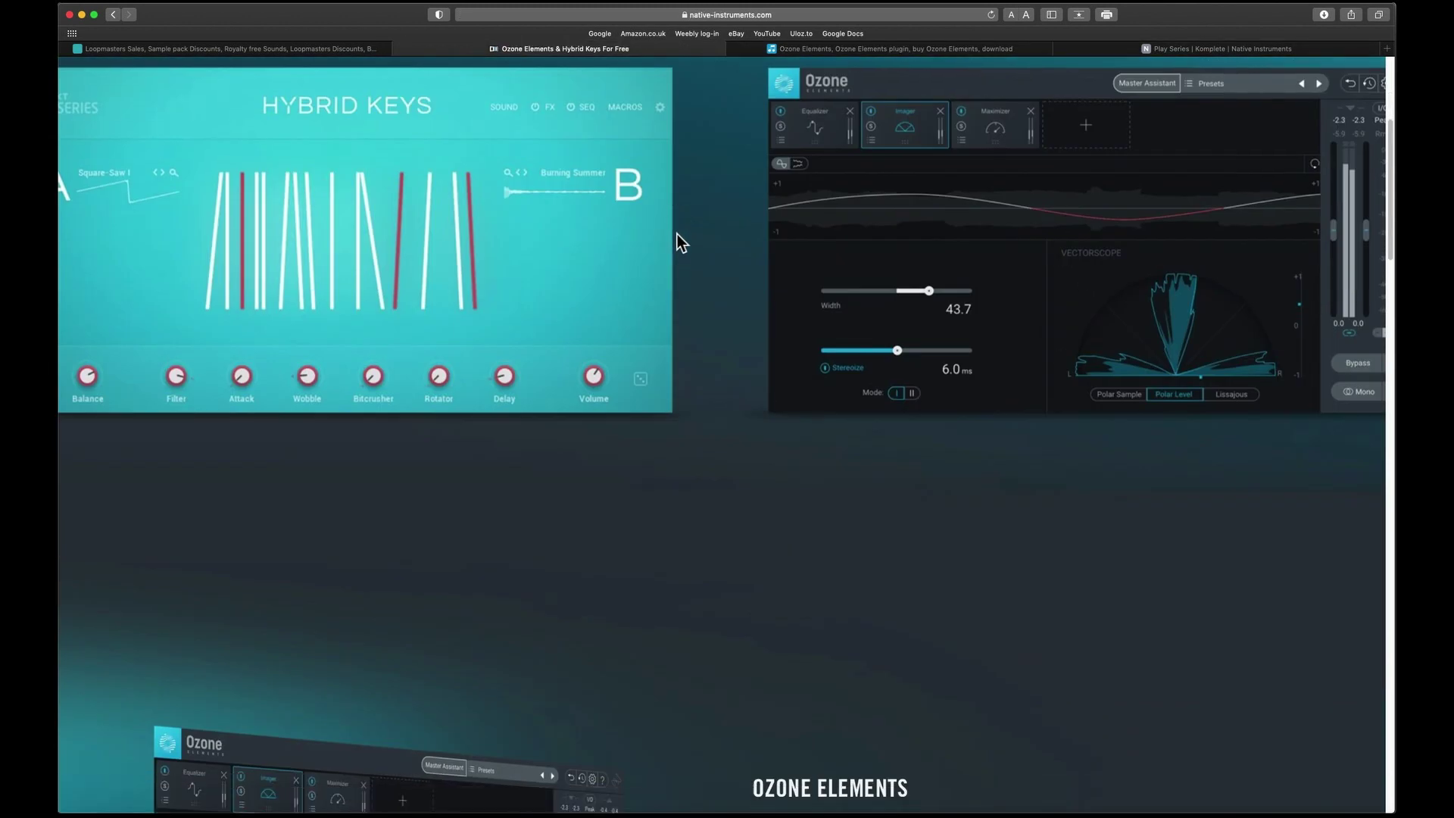
scroll(677, 234, up, 6)
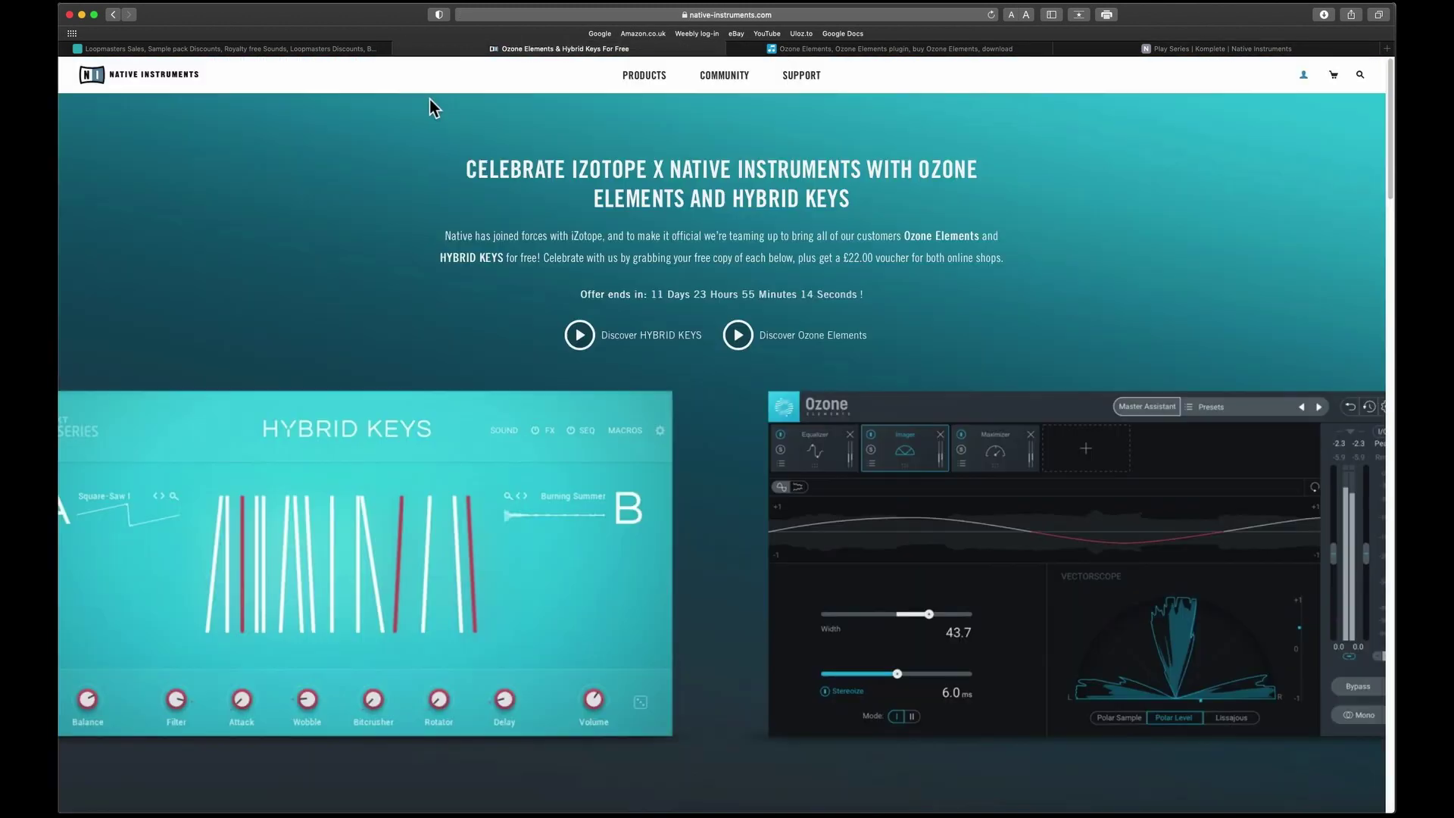
Open the Loopmasters store and scroll through the 5Pin Media sale packs
click(249, 51)
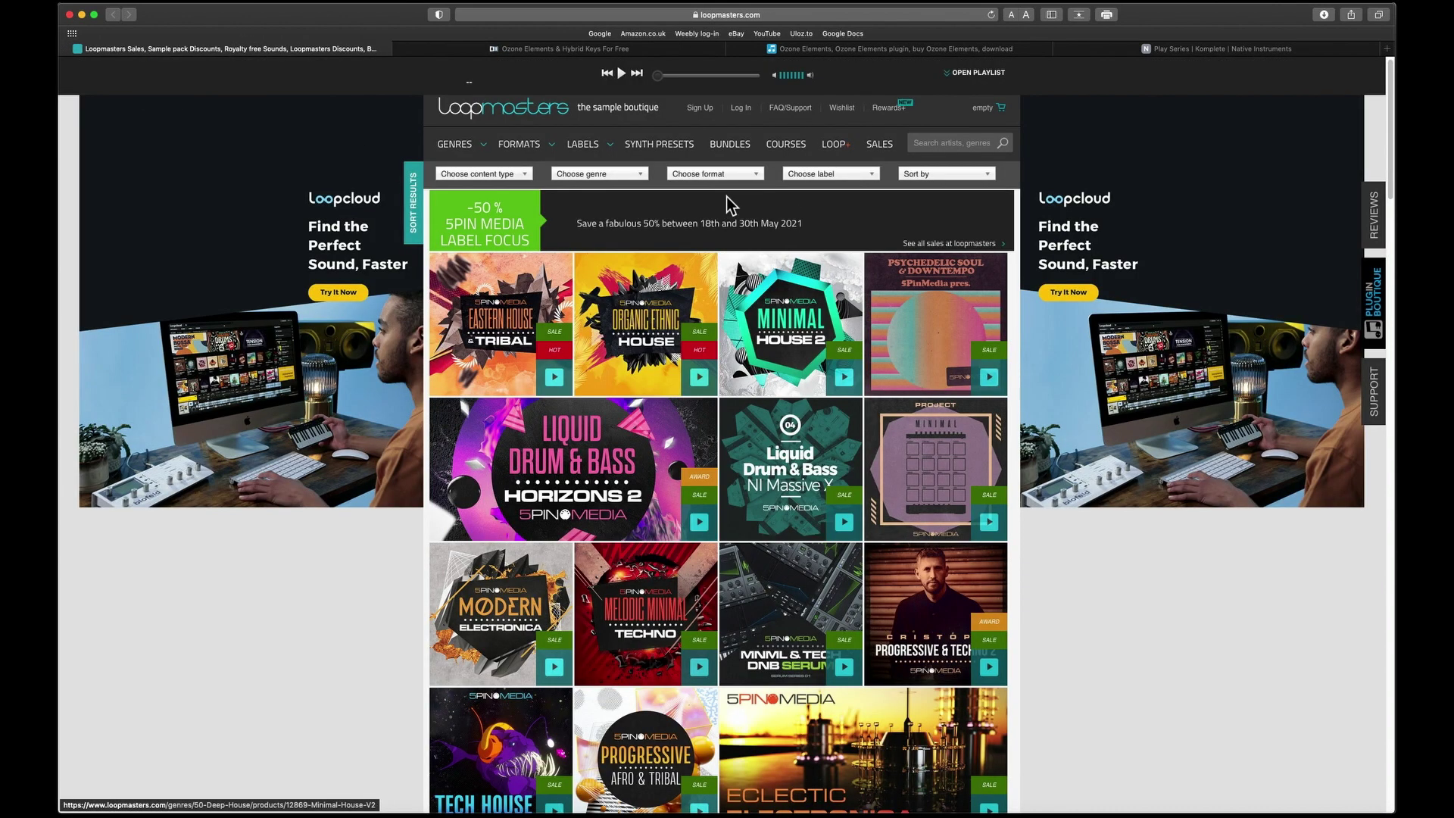
mouse_move(672, 316)
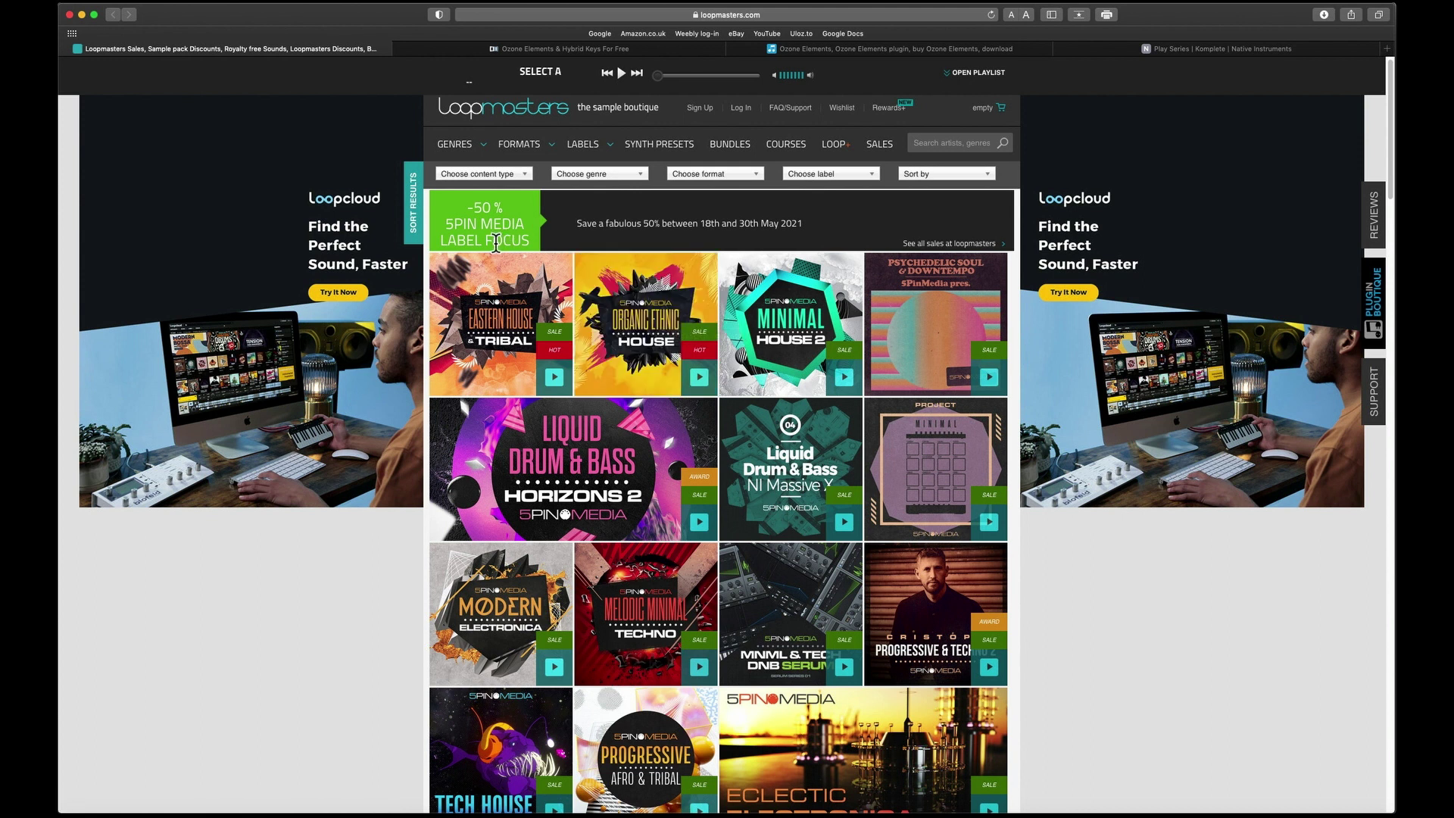
mouse_move(628, 349)
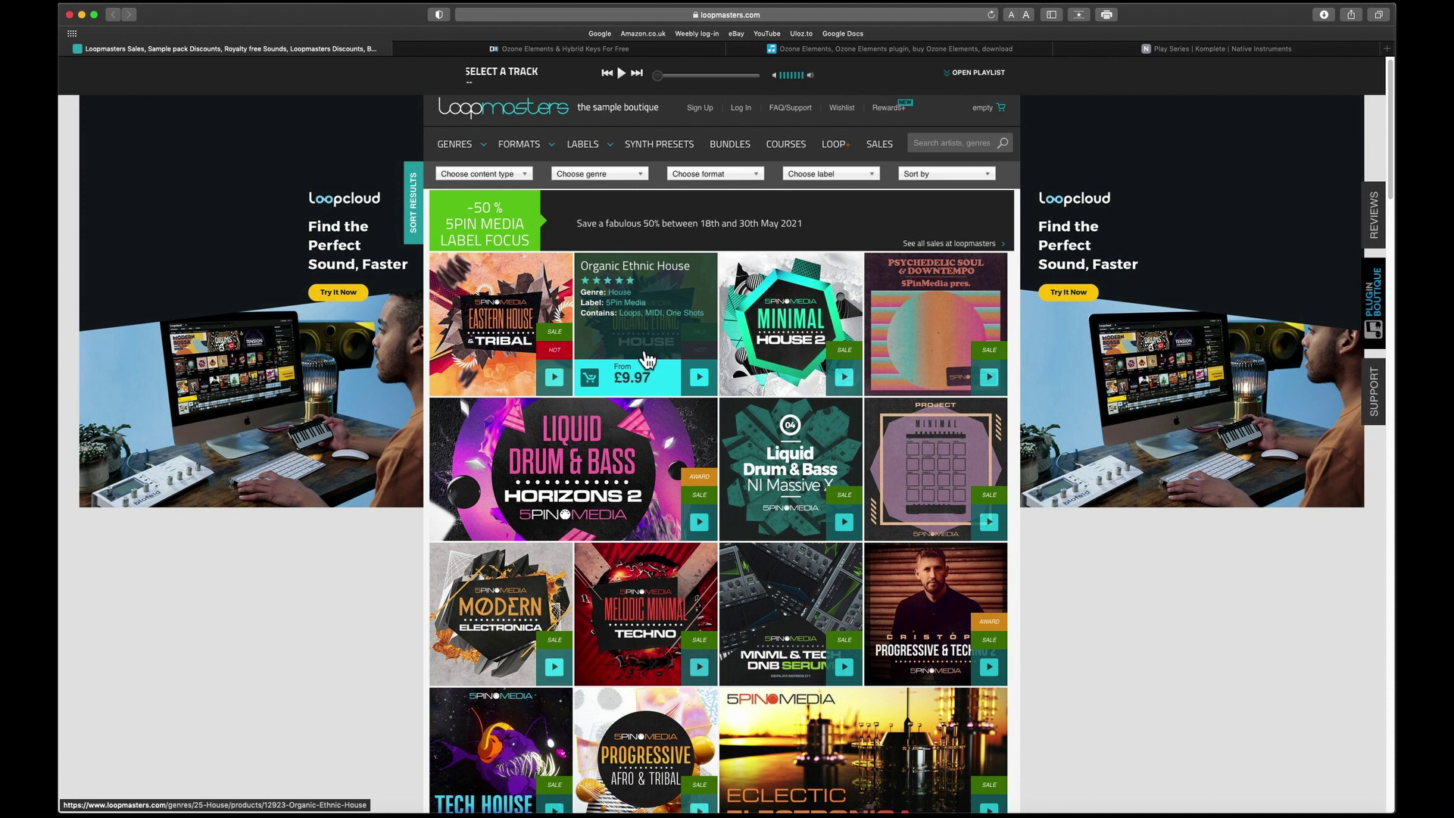
scroll(656, 348, down, 1)
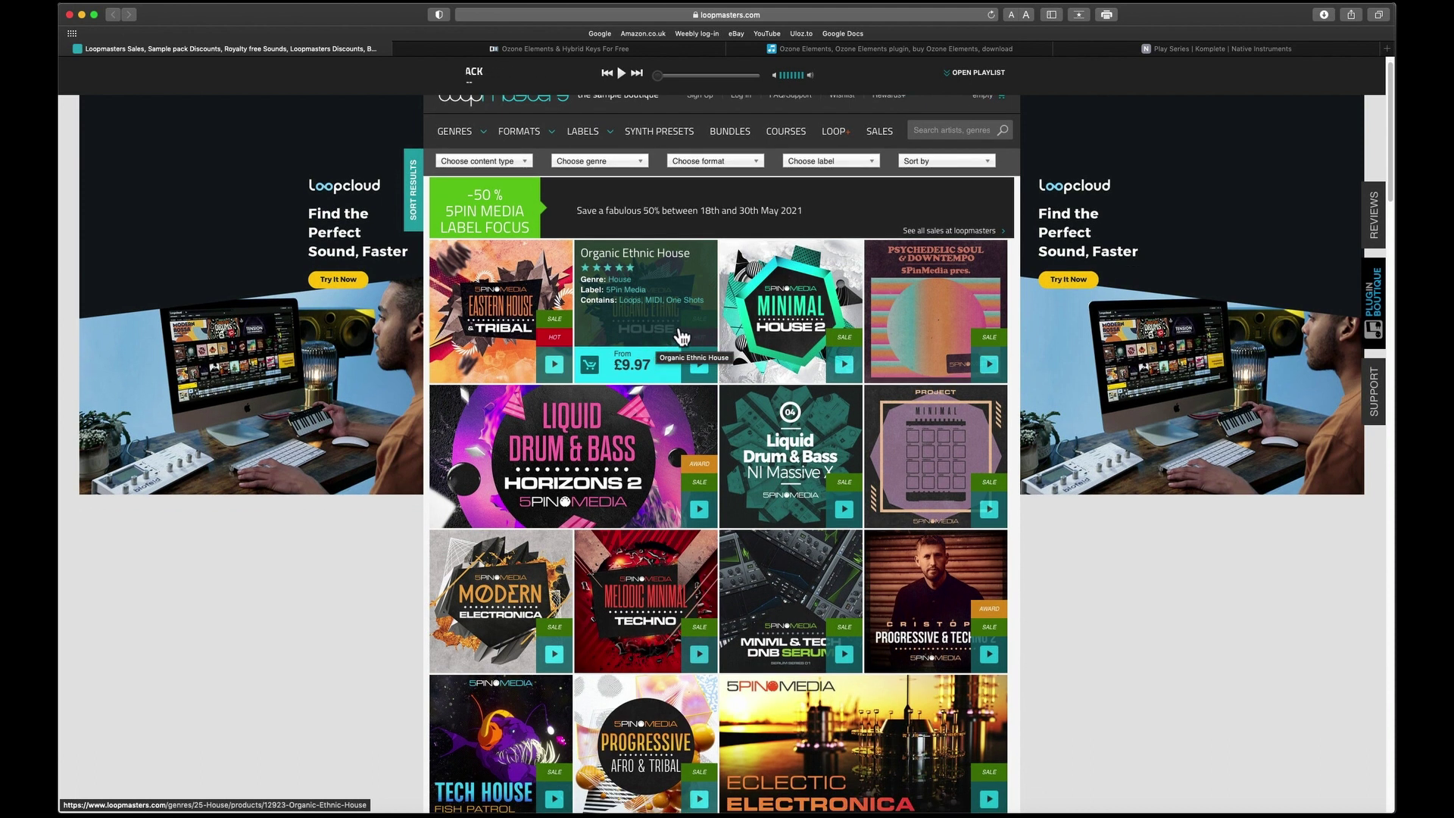
scroll(674, 335, down, 3)
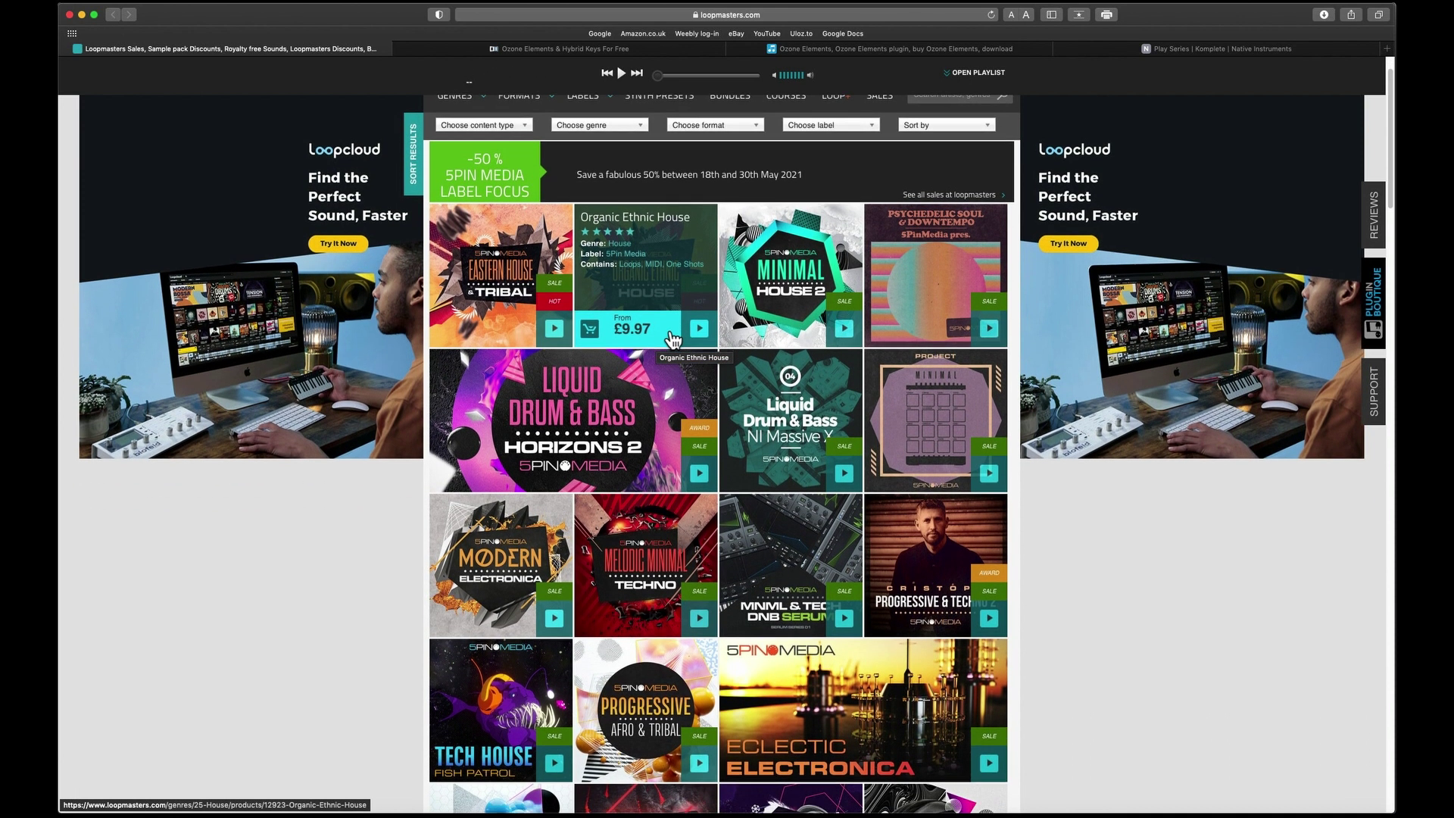
scroll(661, 334, down, 8)
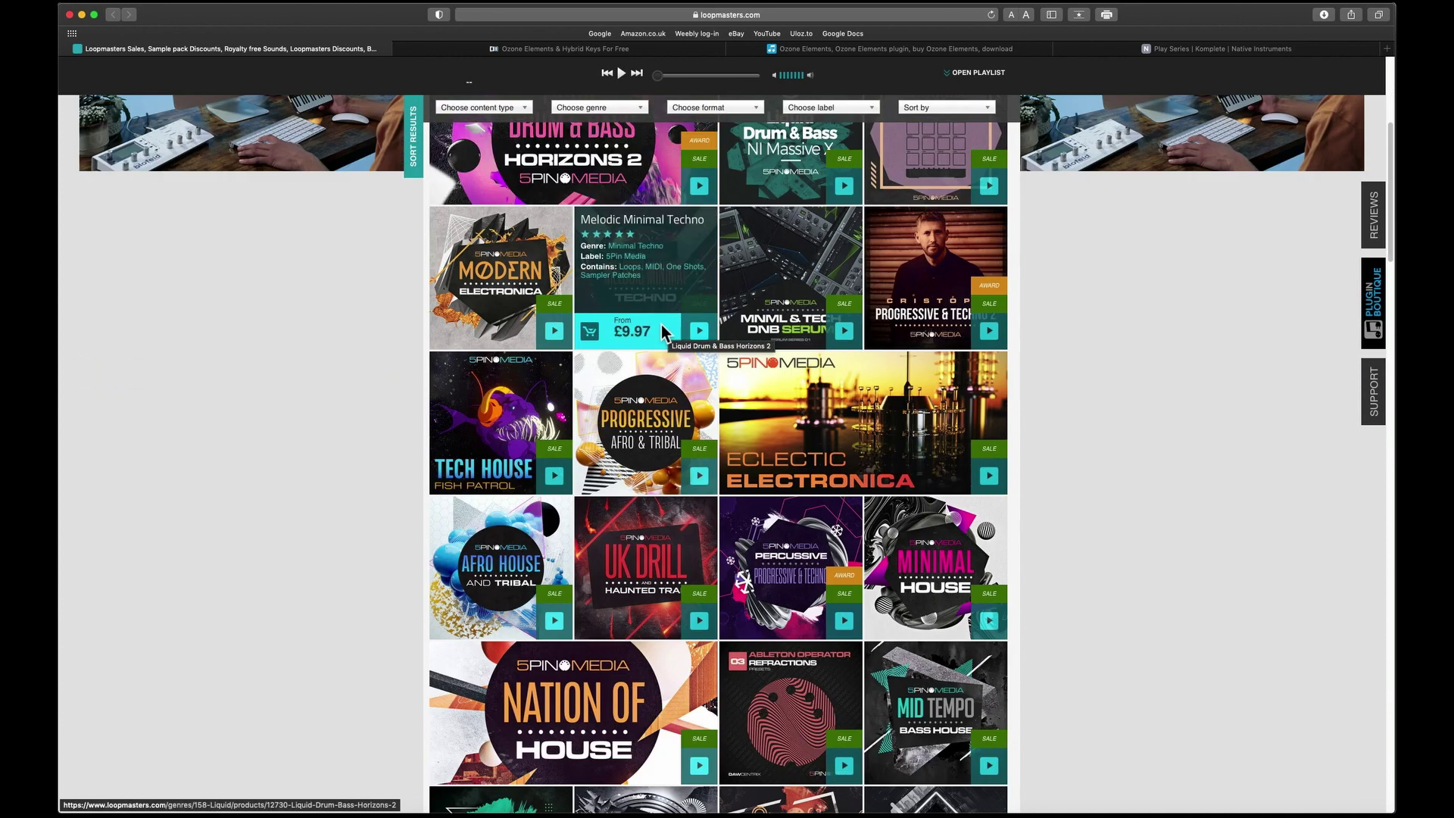
scroll(658, 334, down, 4)
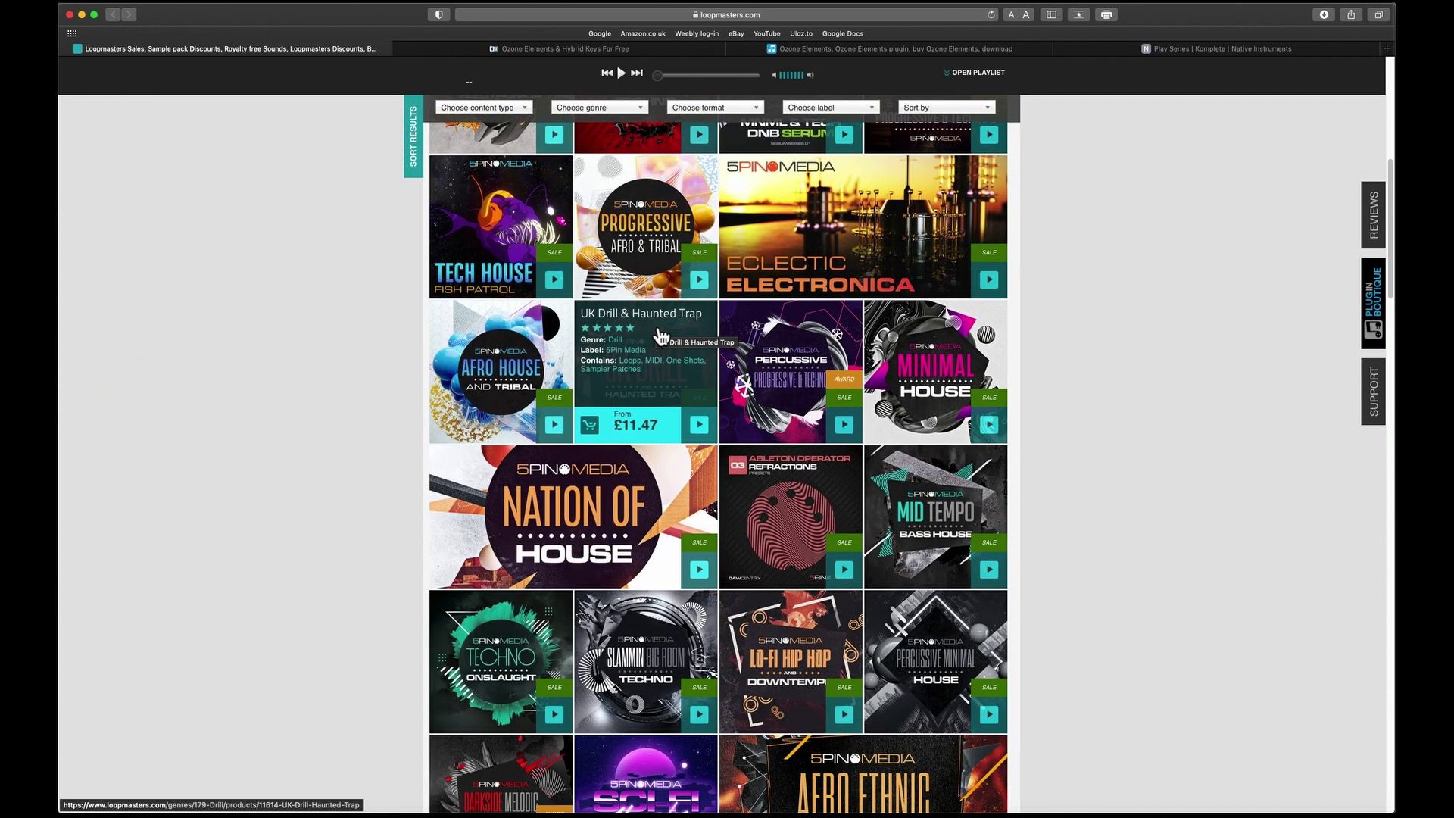
Finish scanning the sale grid, then close Safari to return to Logic Pro
scroll(658, 334, up, 15)
scroll(657, 333, down, 7)
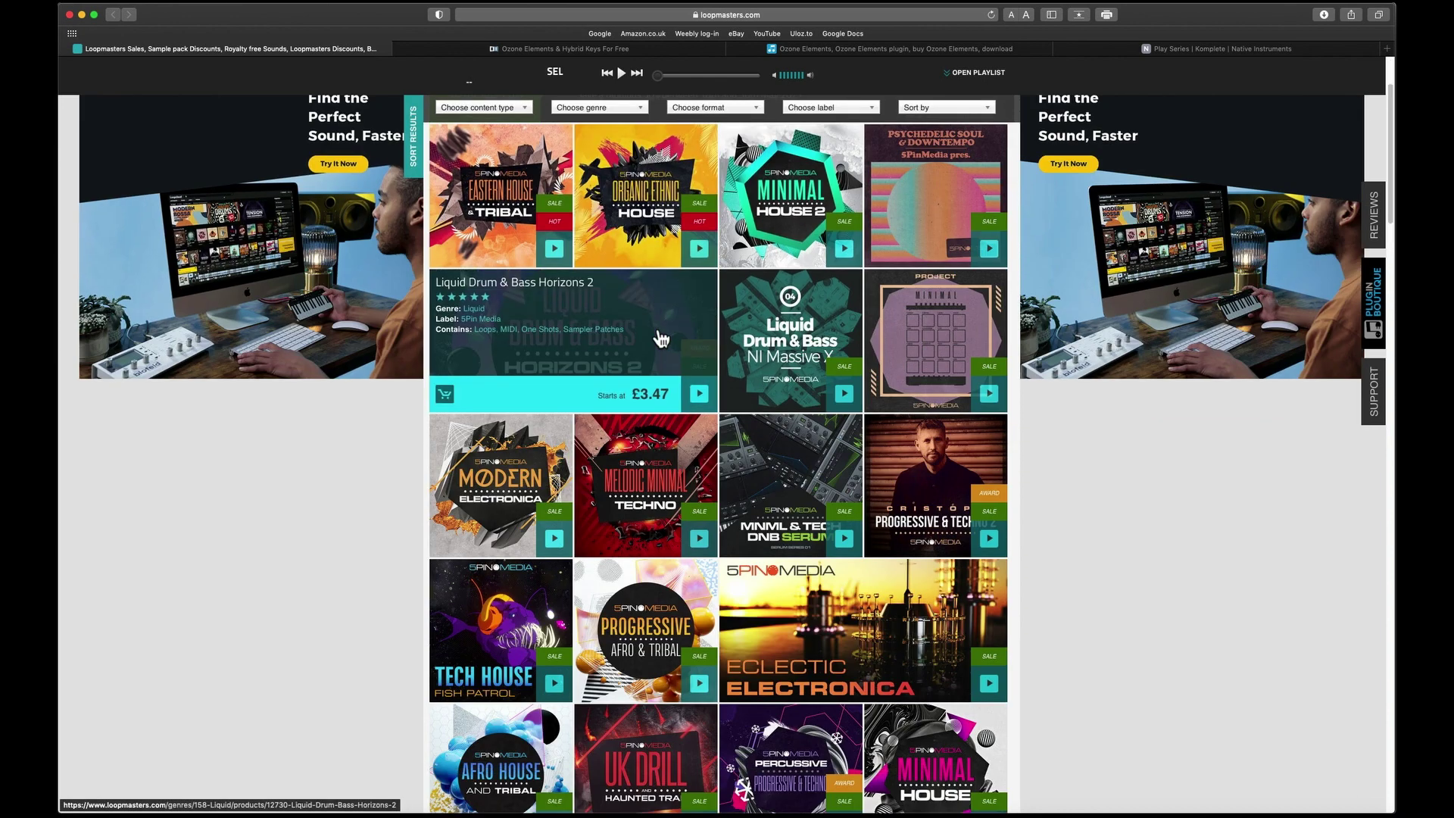
scroll(657, 333, down, 12)
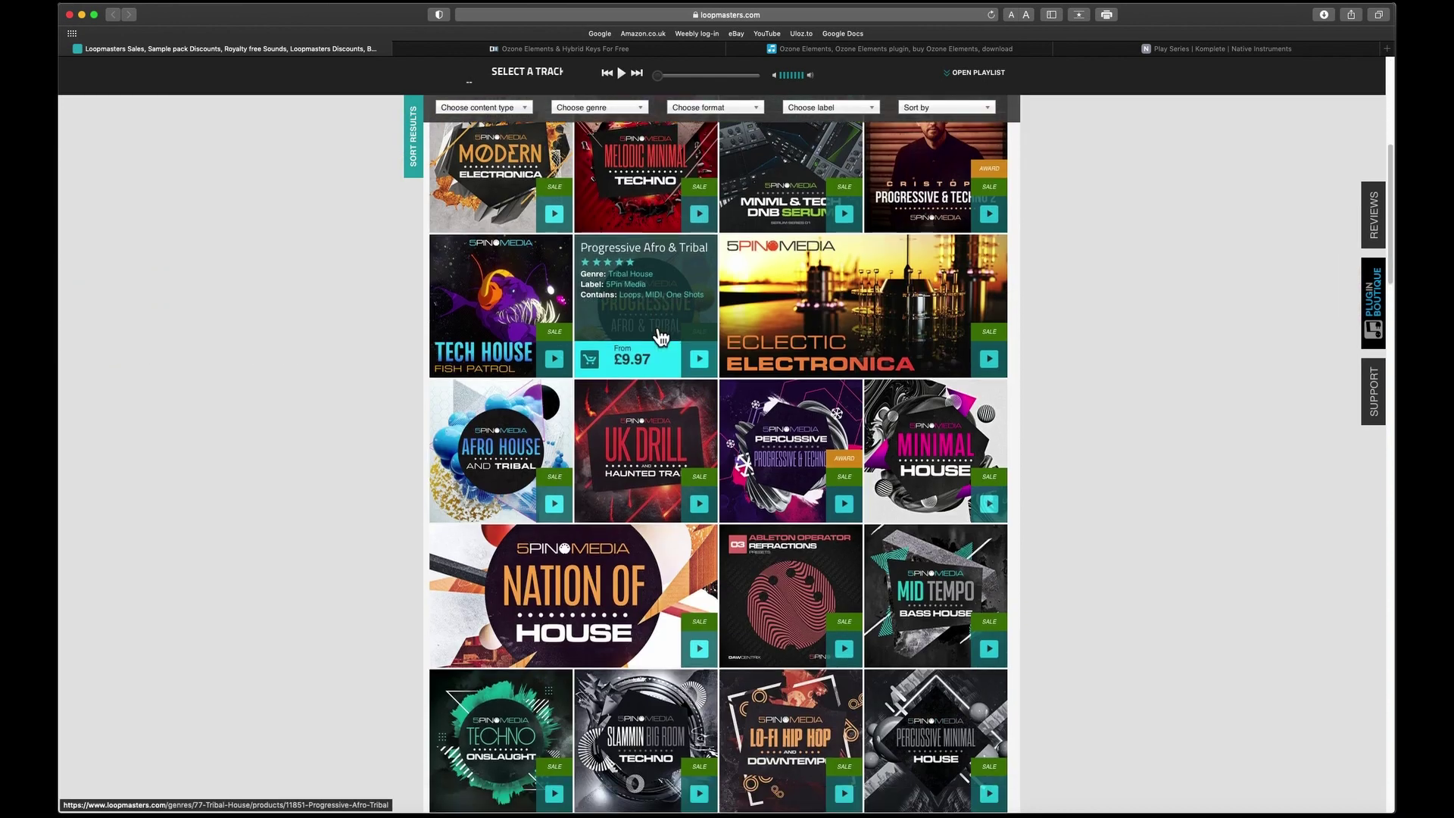
scroll(661, 336, down, 1)
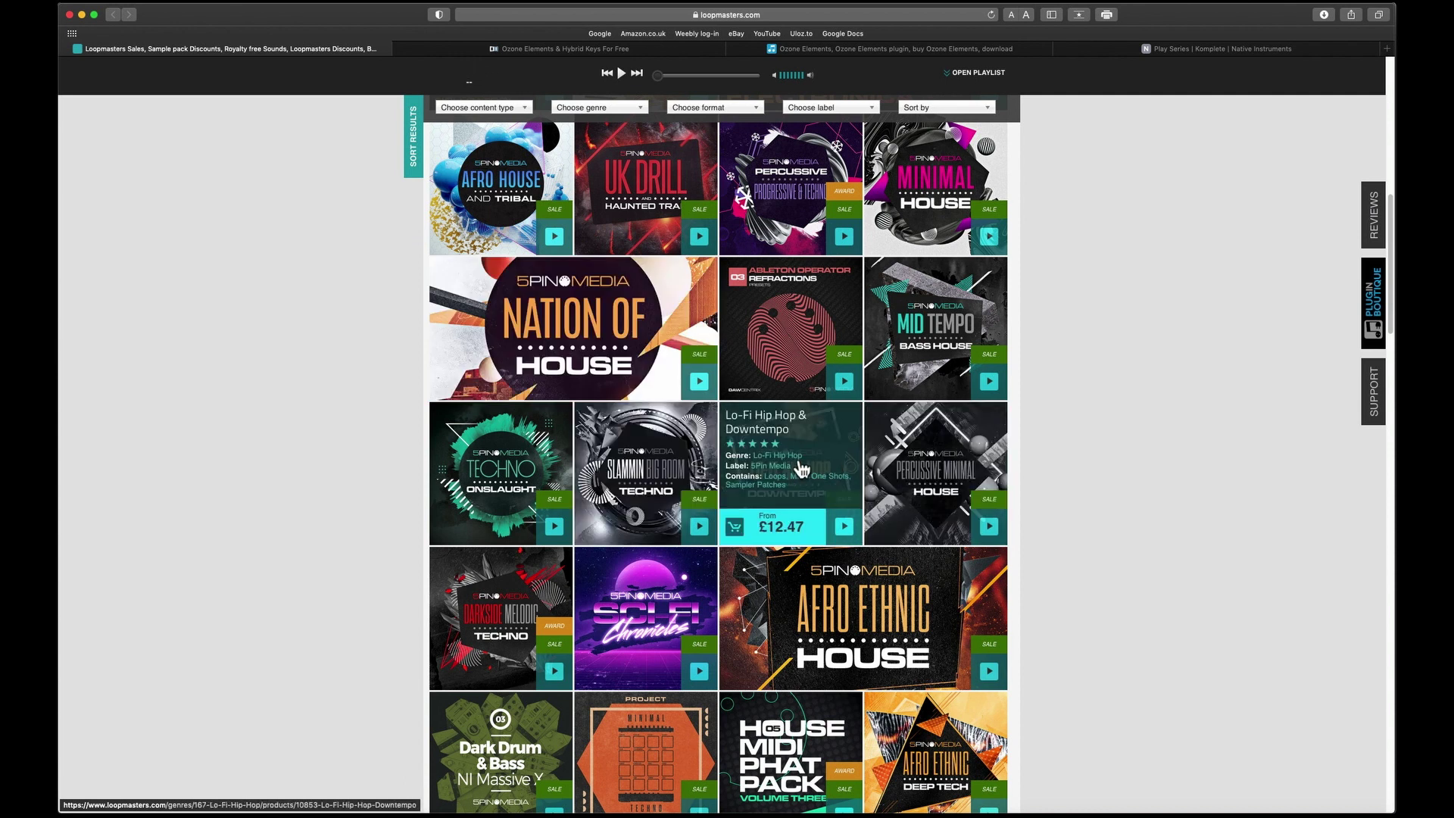
scroll(542, 367, up, 10)
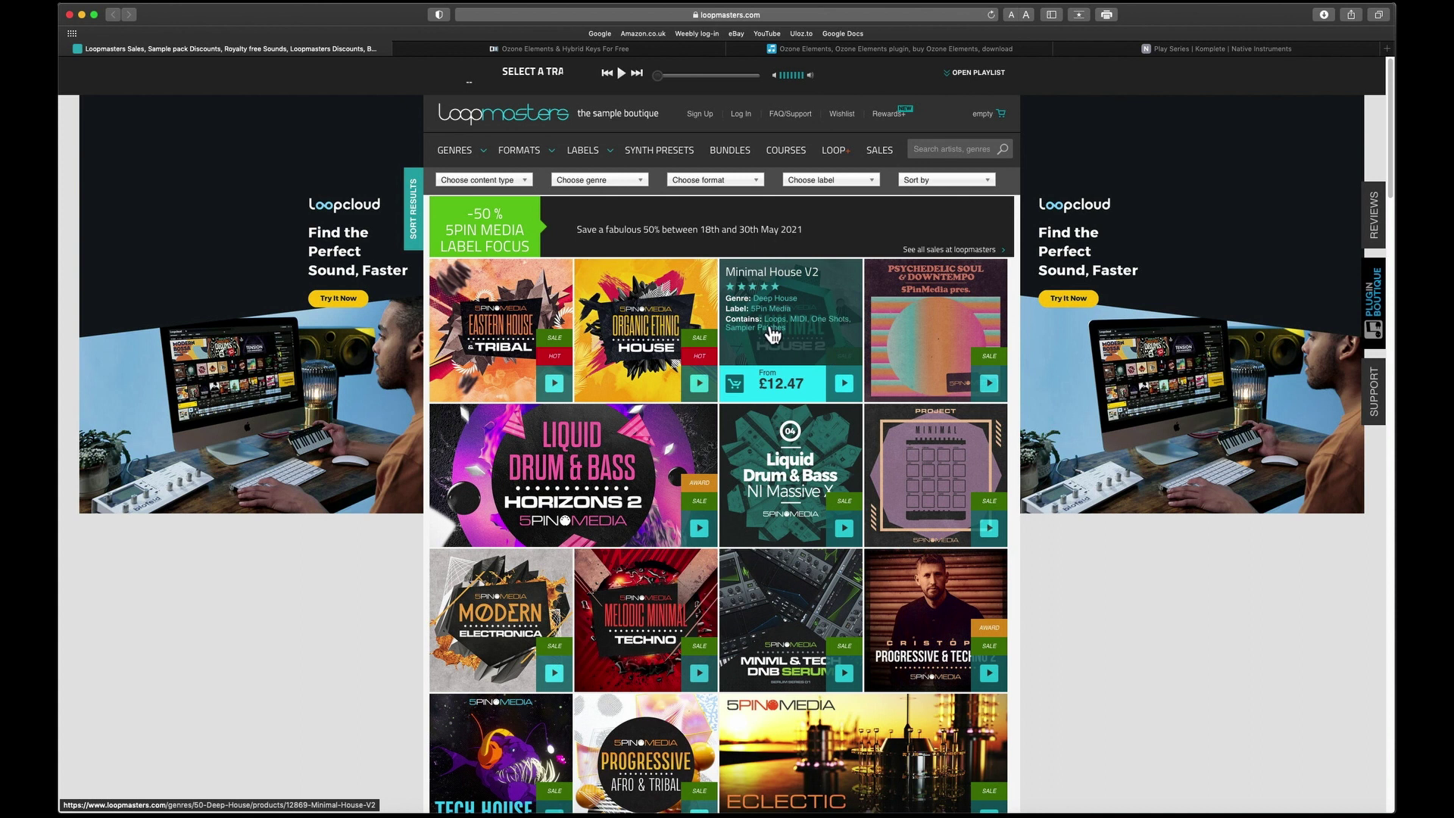
mouse_move(611, 135)
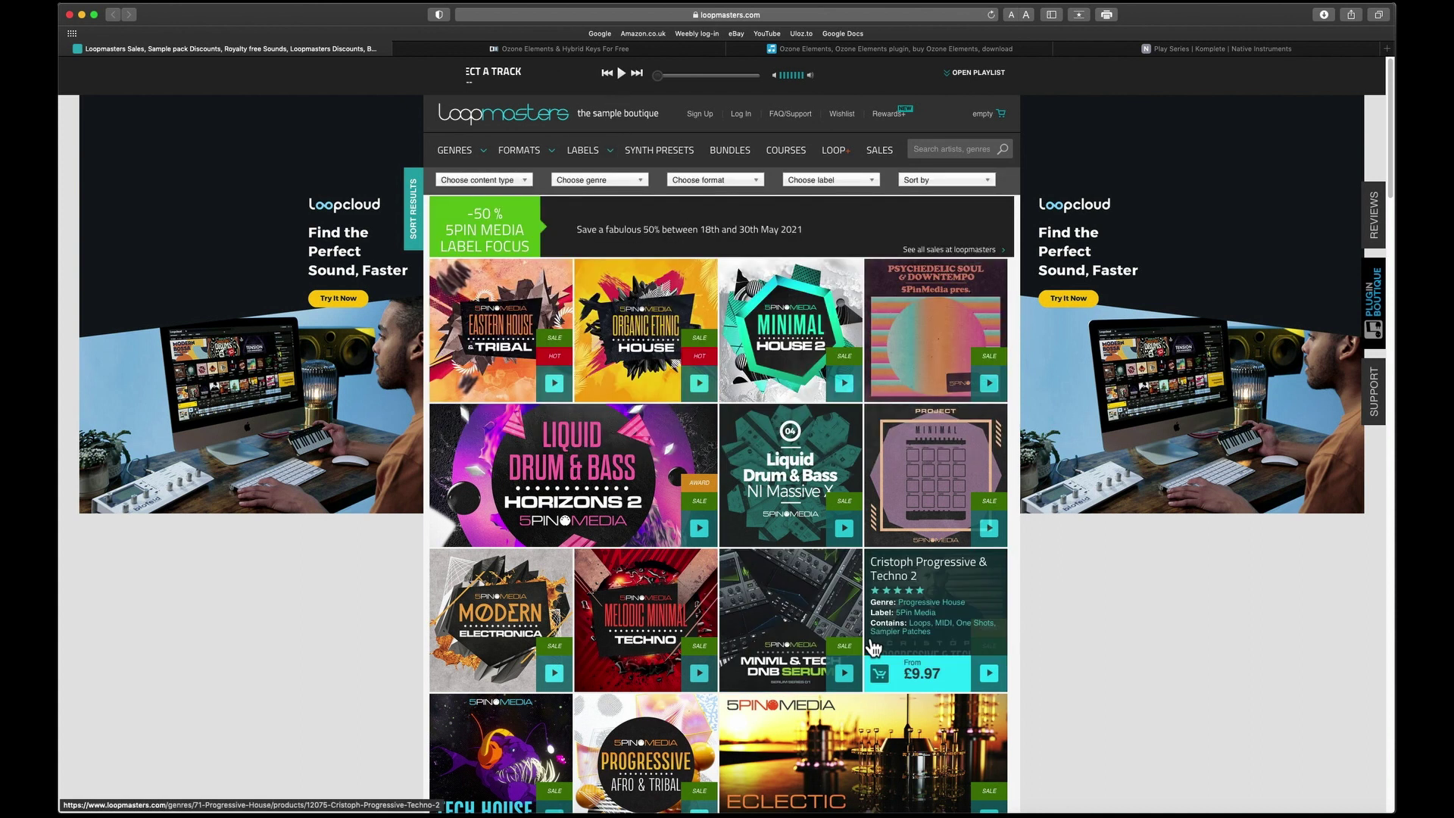
click(70, 14)
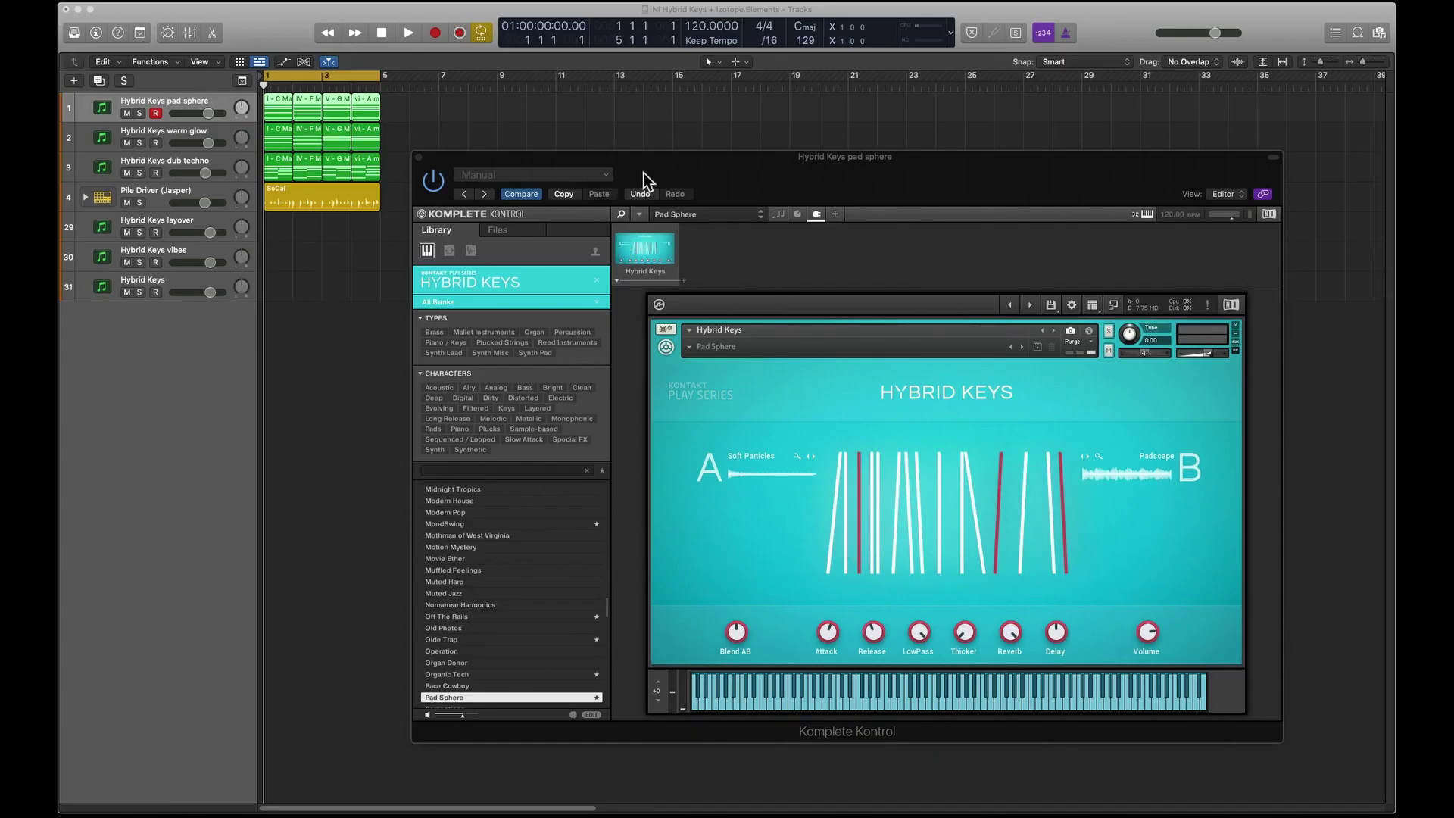
Set Komplete Kontrol's bank filter to All Banks and show only starred favourite presets
drag(643, 171, 641, 174)
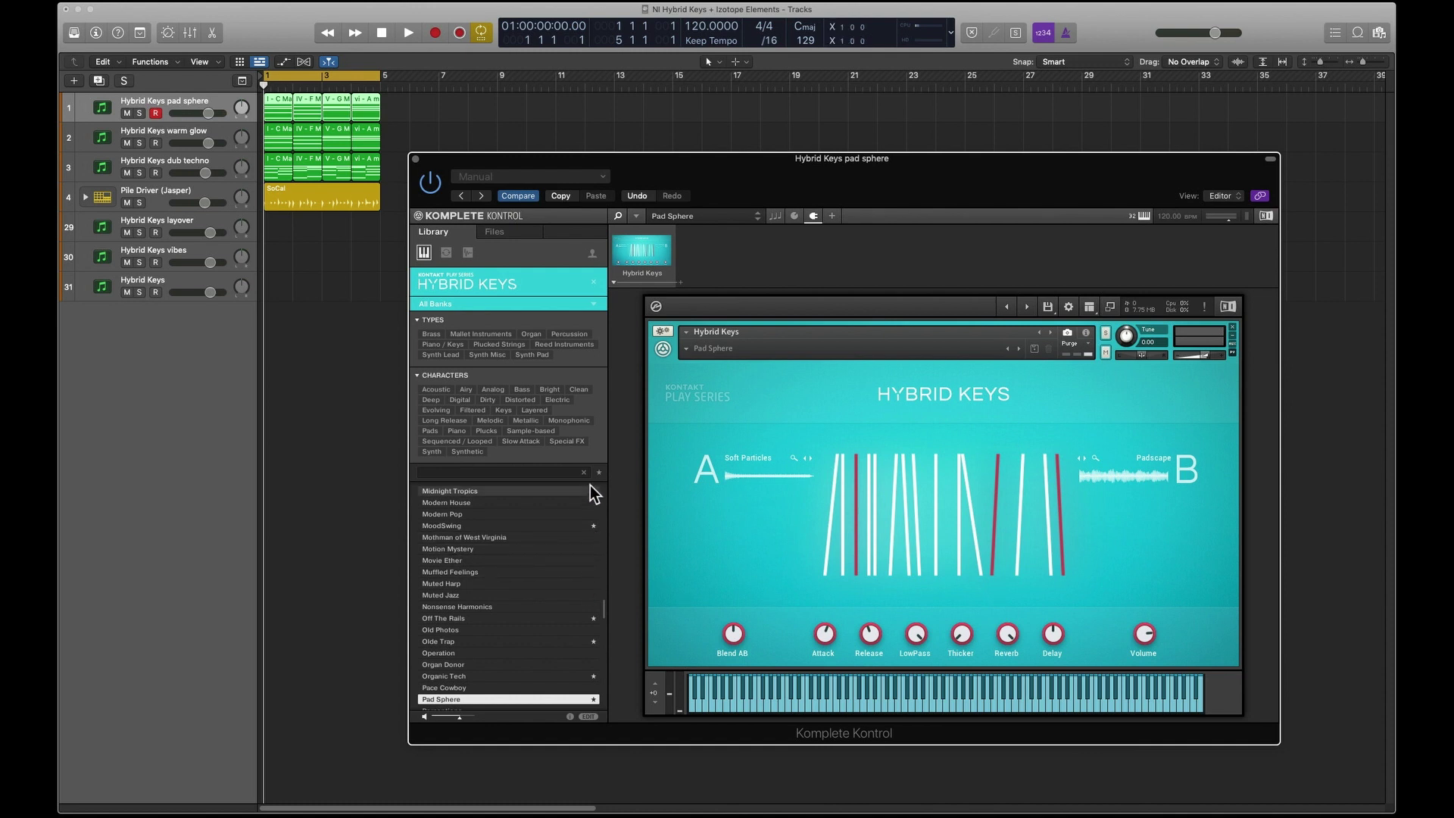
click(591, 304)
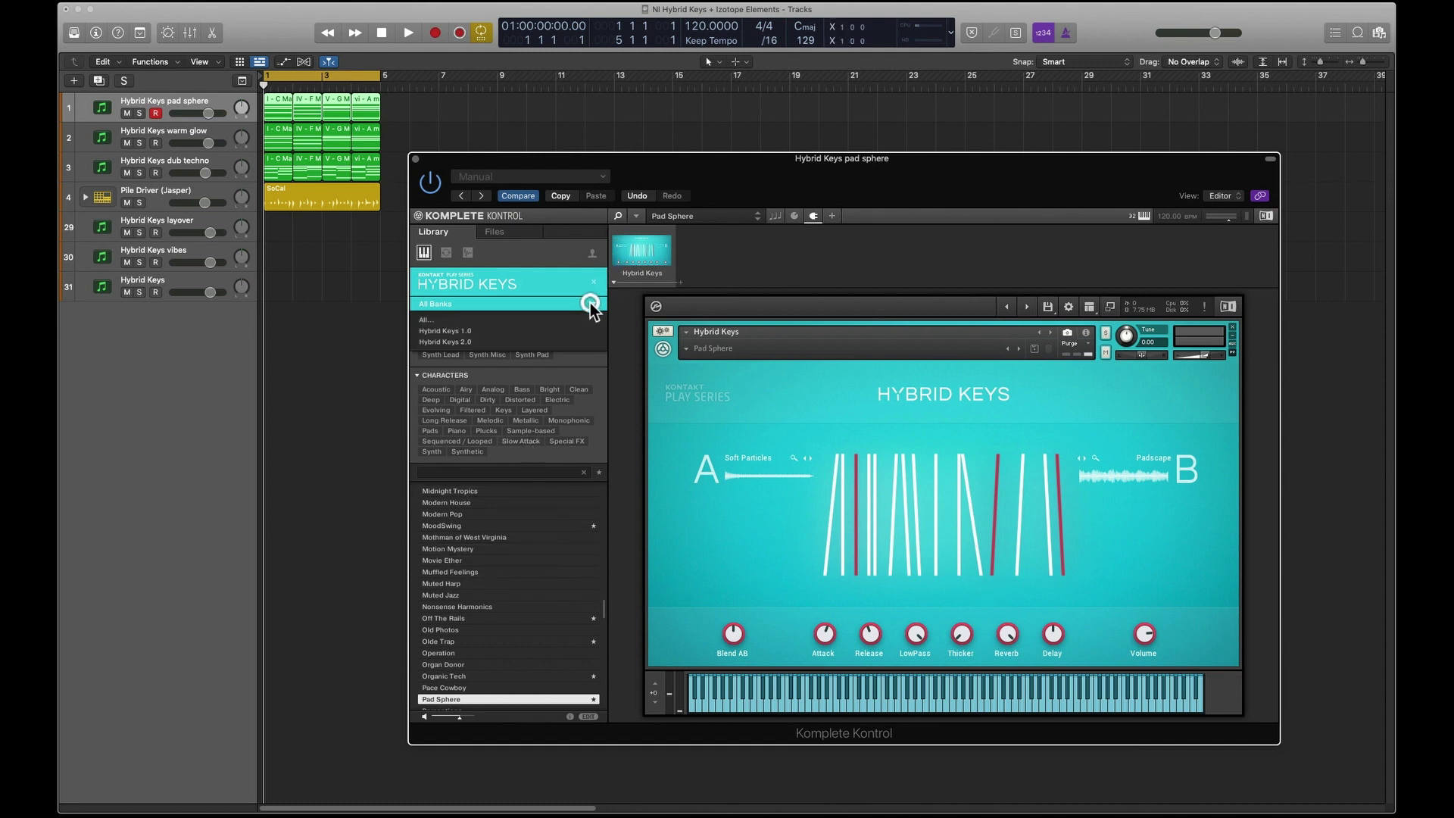
click(468, 342)
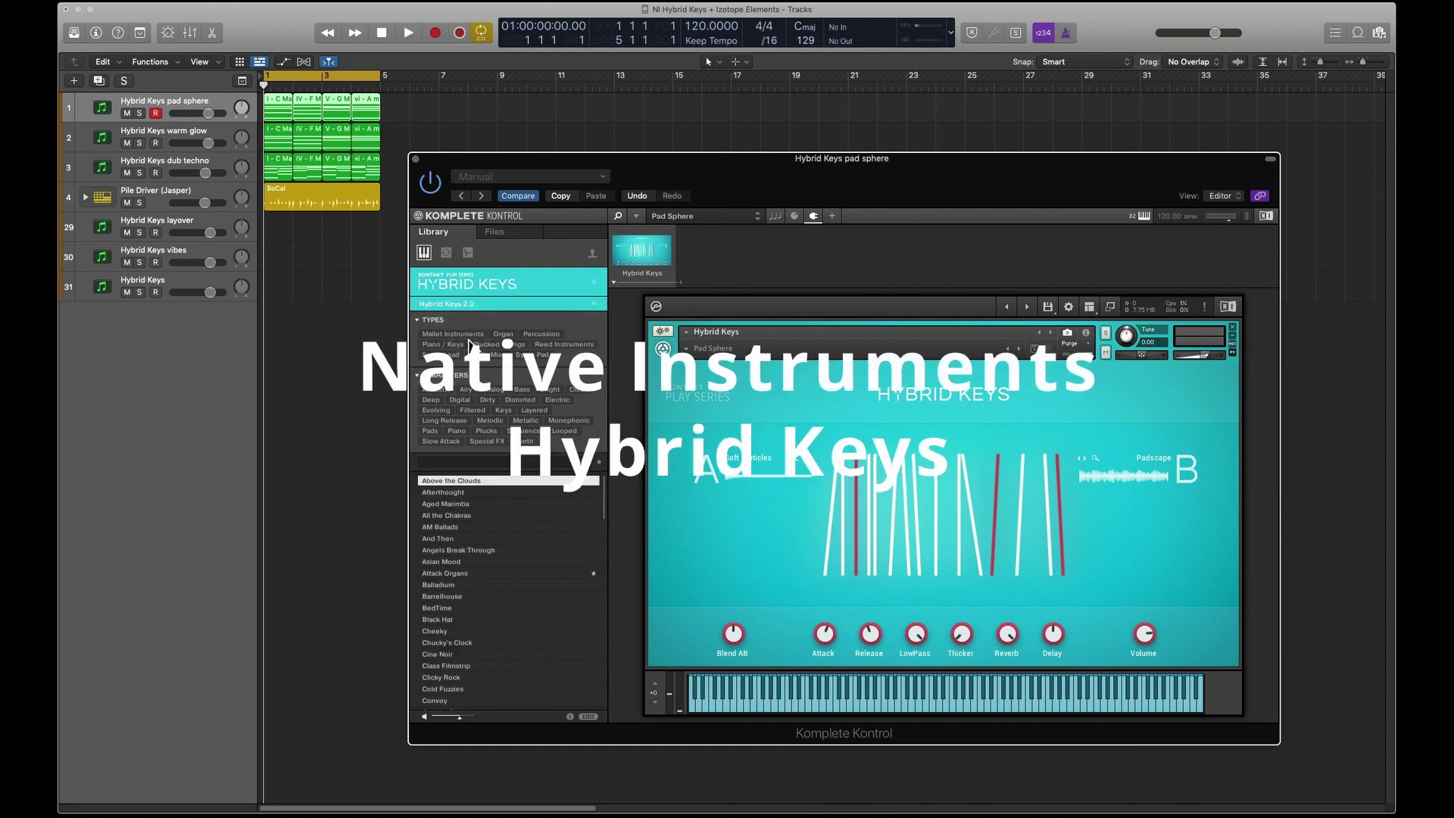
click(594, 305)
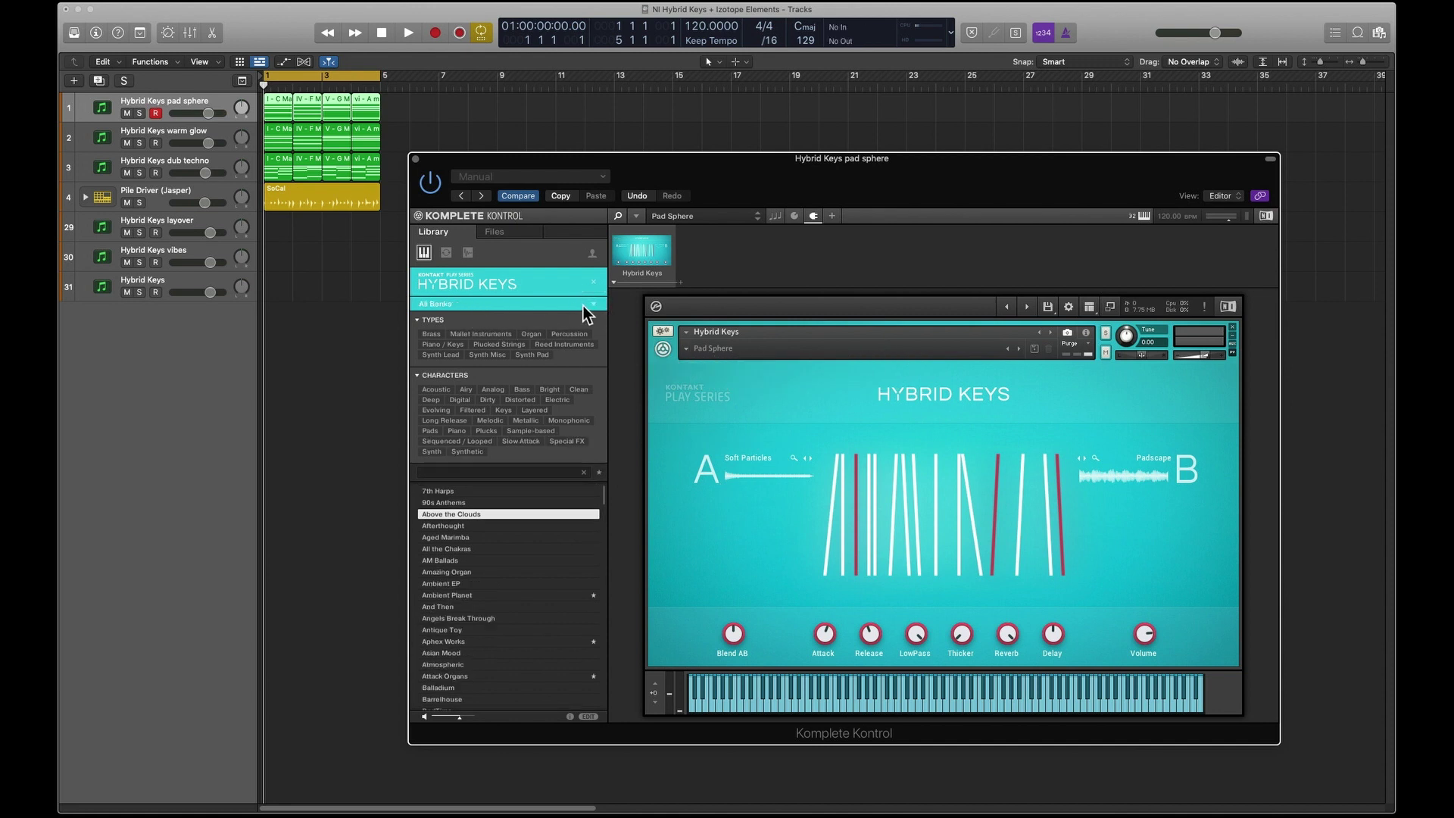
click(594, 305)
click(453, 321)
click(602, 472)
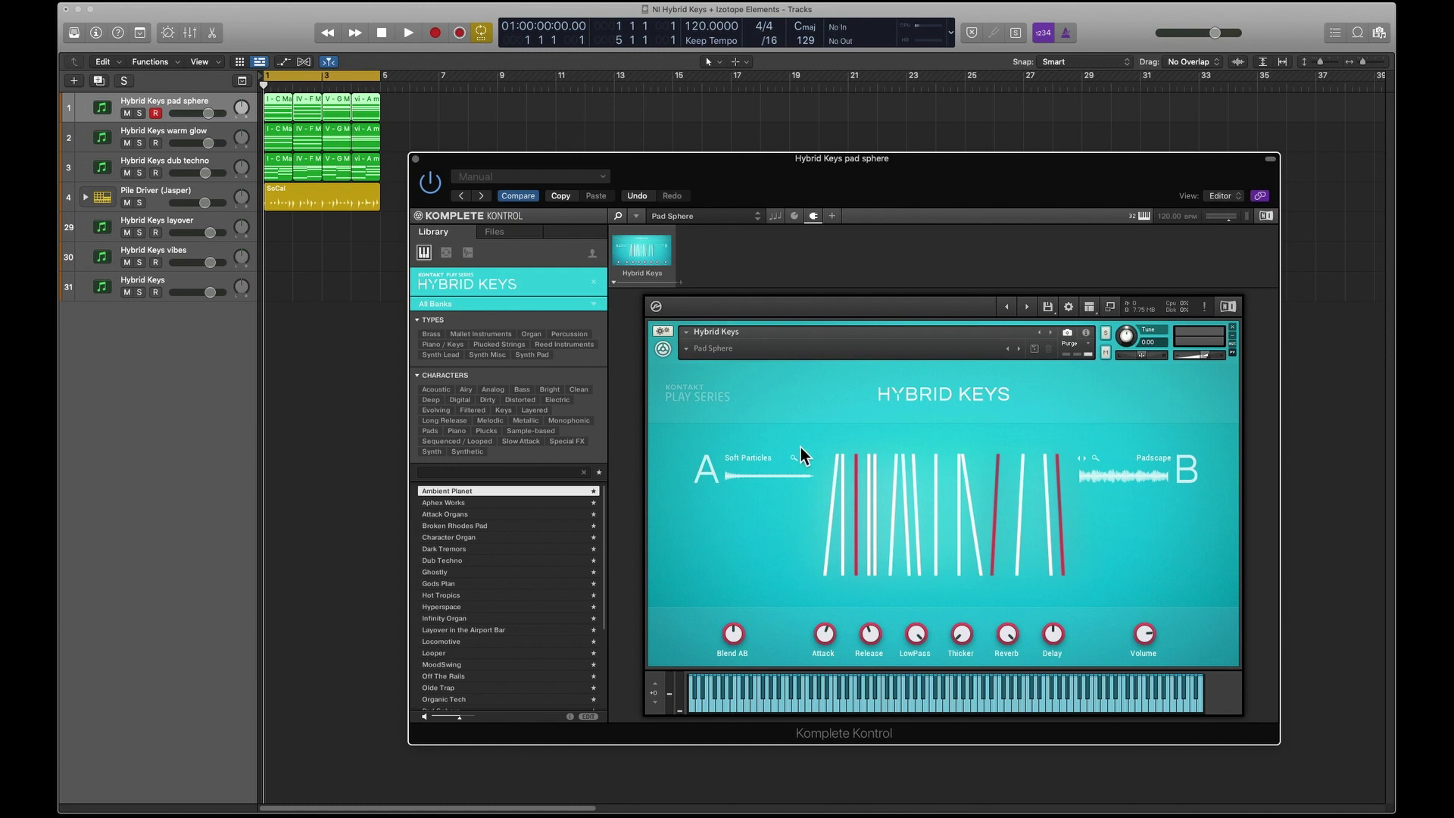
Load the Attack Organs preset after briefly auditioning Broken Rhodes Pad
click(540, 516)
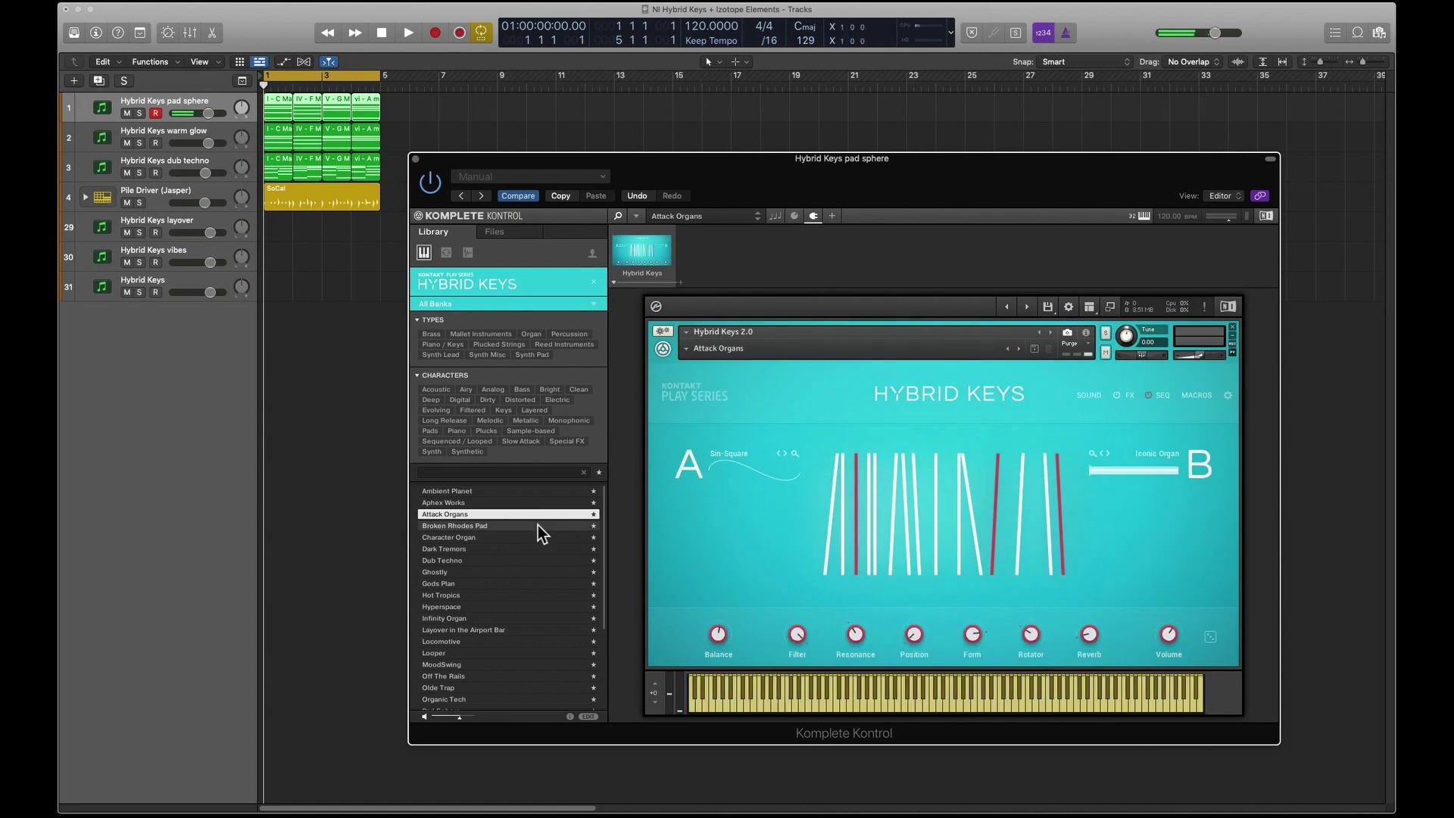
click(538, 526)
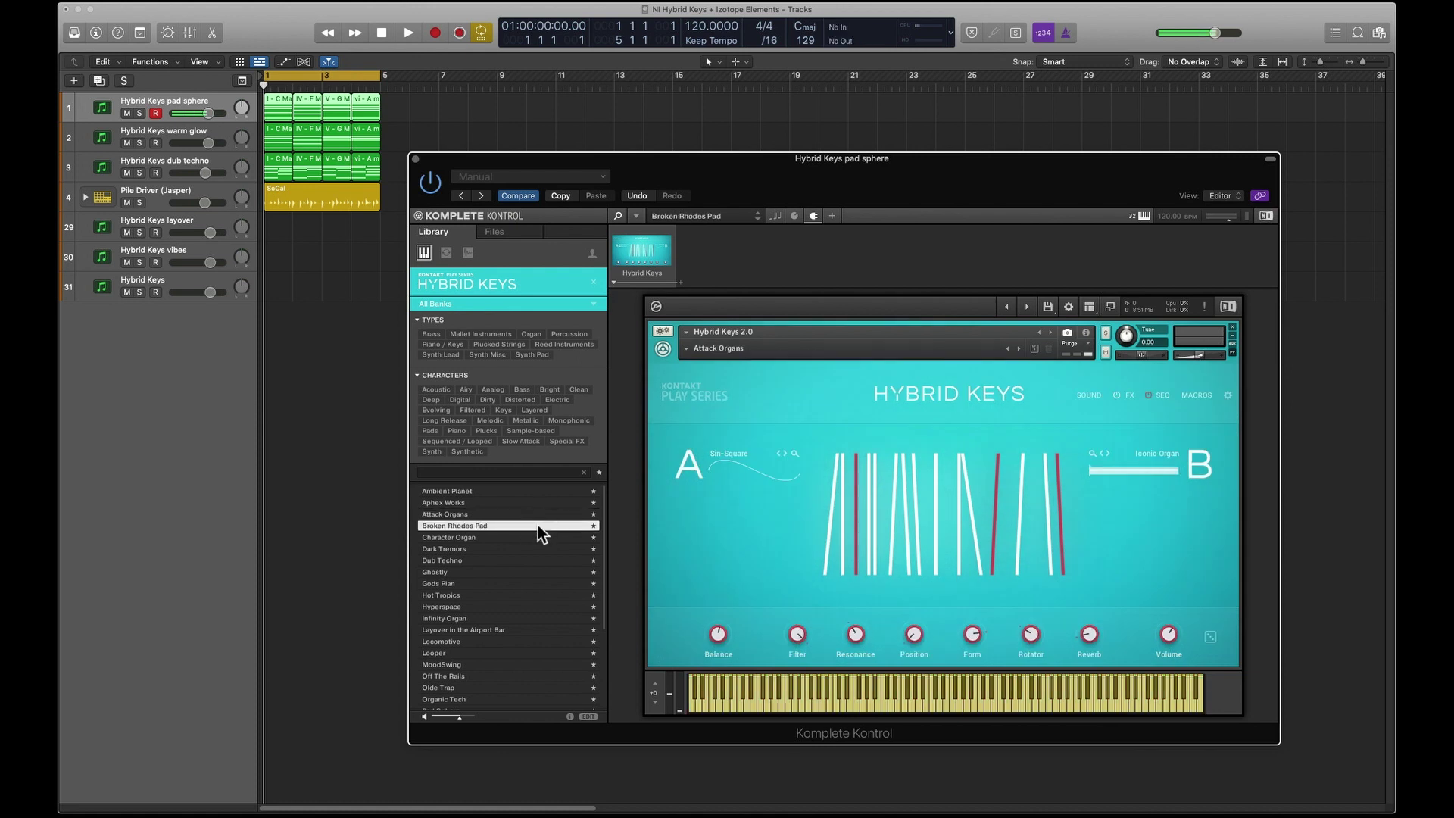
click(500, 514)
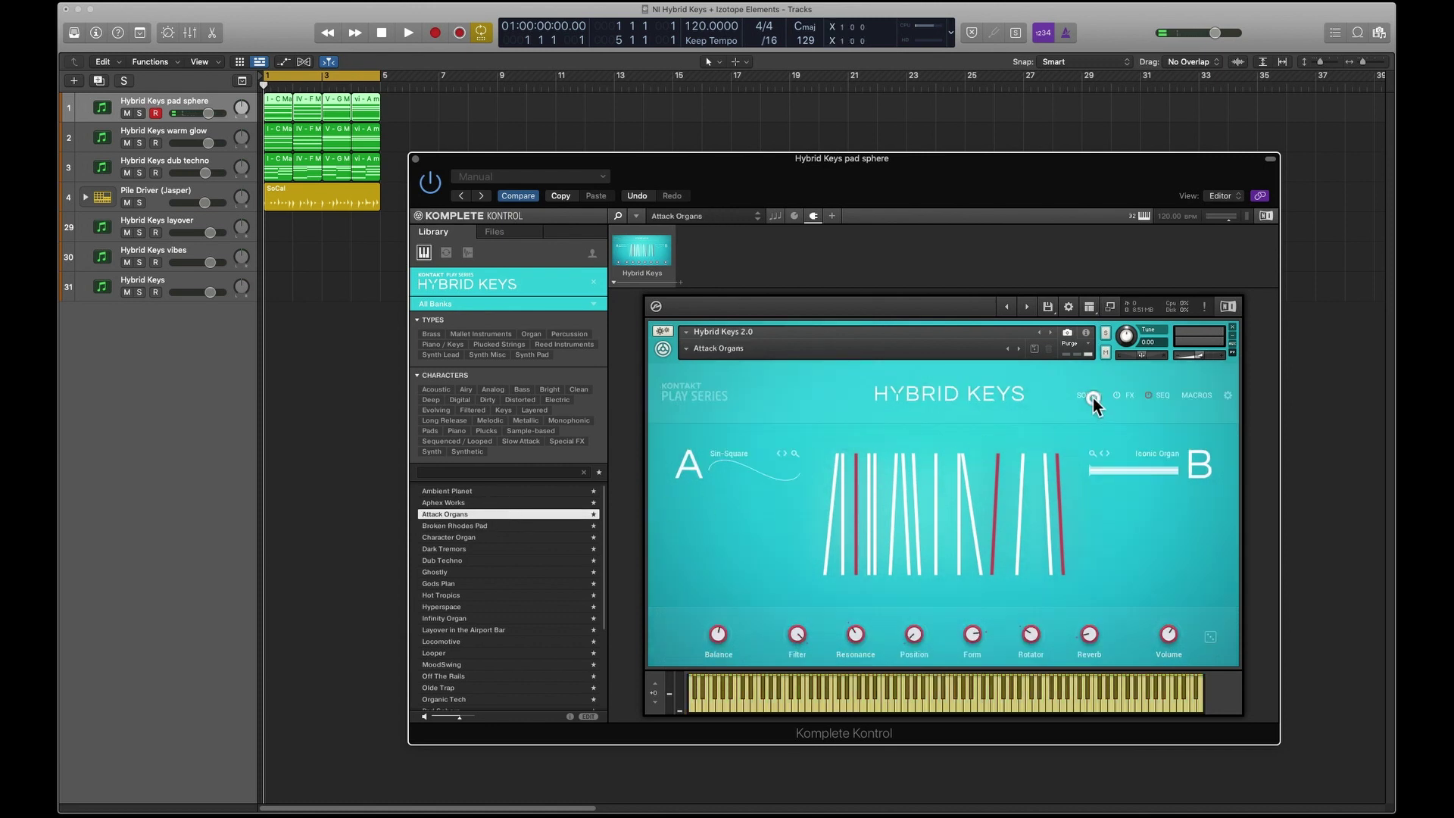
Look through the FX, SEQ and MACROS pages, ending on the SOUND page
click(1131, 395)
click(1161, 394)
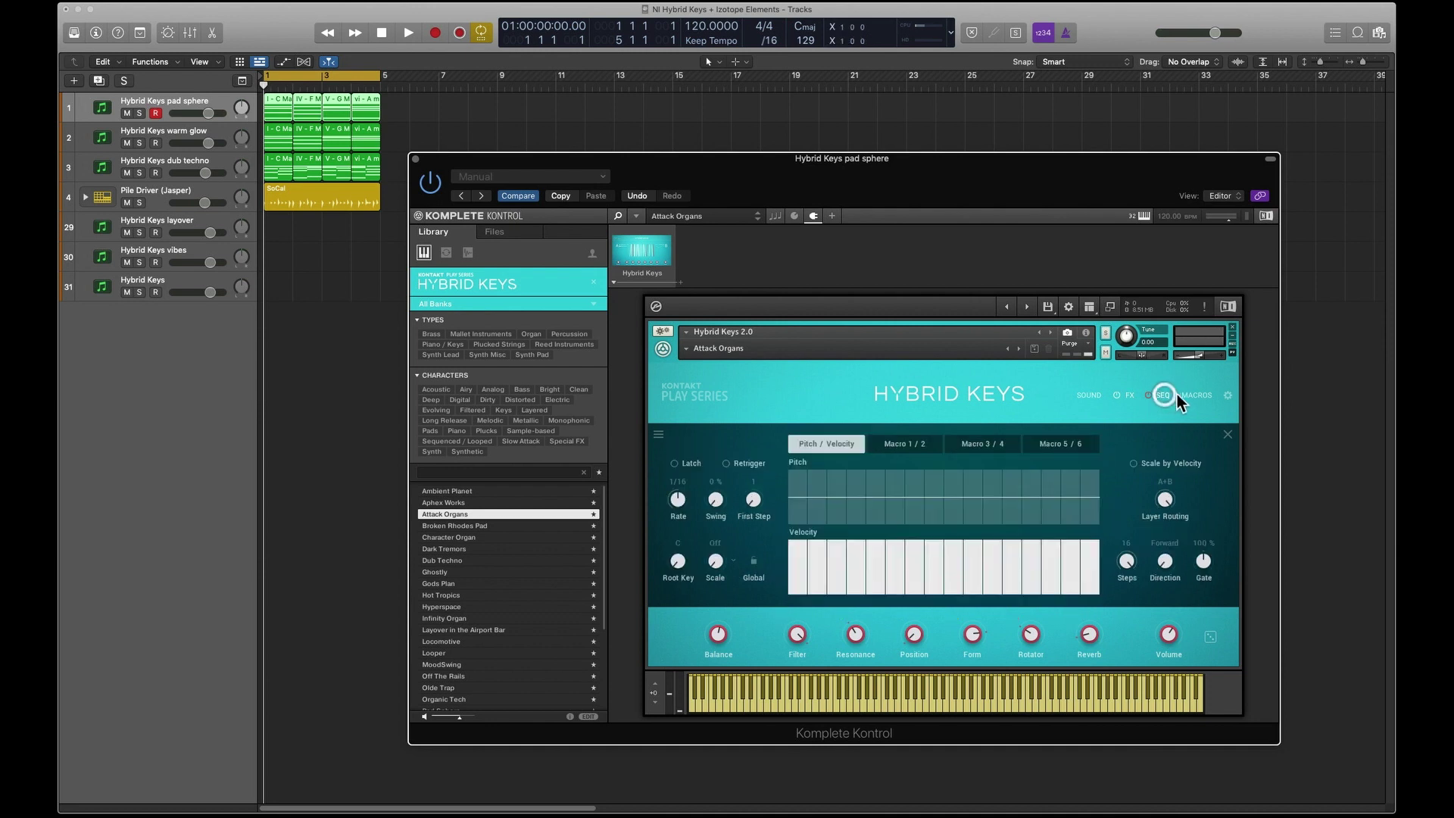
click(1193, 396)
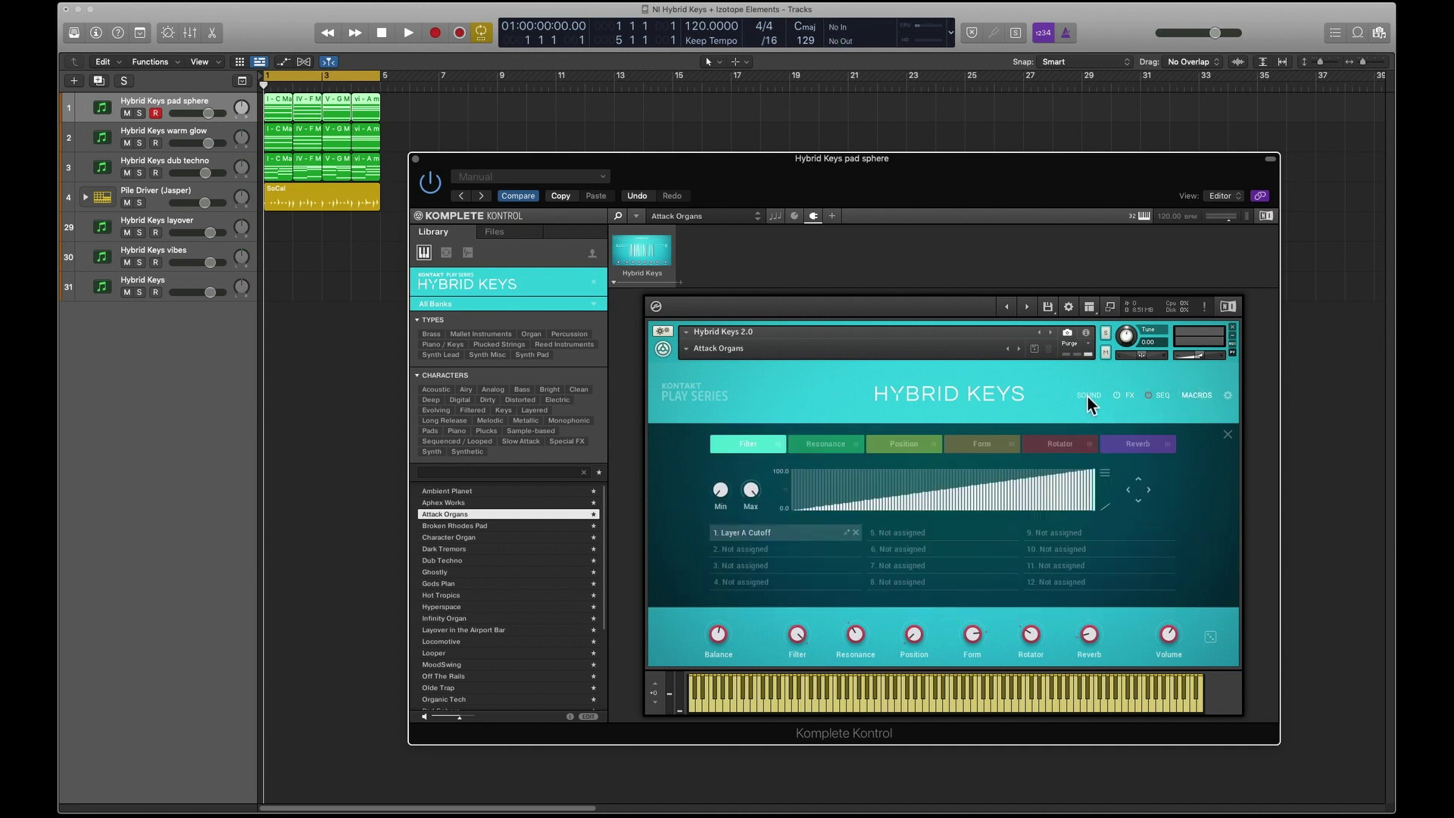
click(1088, 395)
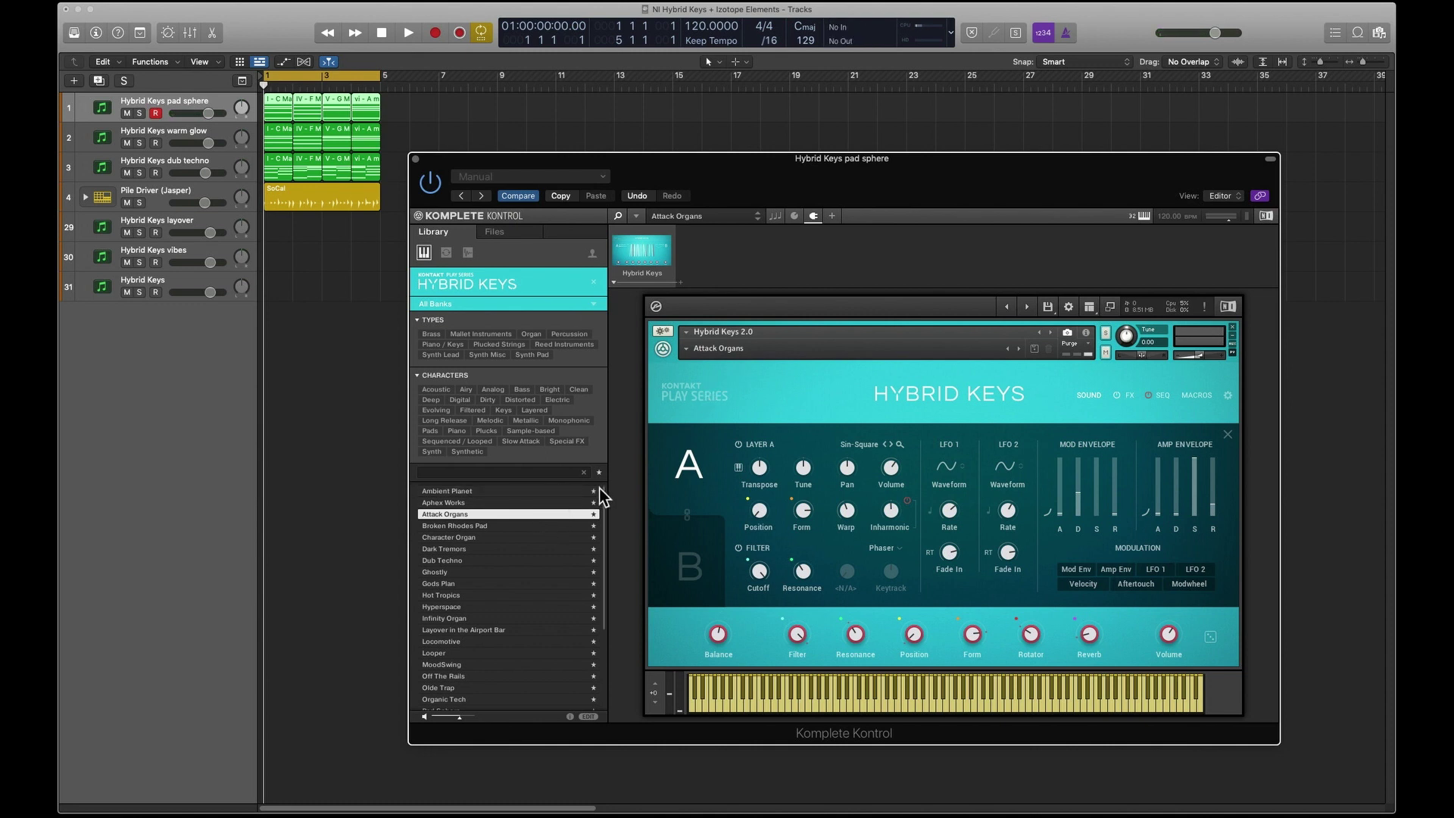
Select track 2, Hybrid Keys warm glow, to show its Warm Glow instrument
scroll(564, 511, down, 5)
scroll(561, 529, up, 5)
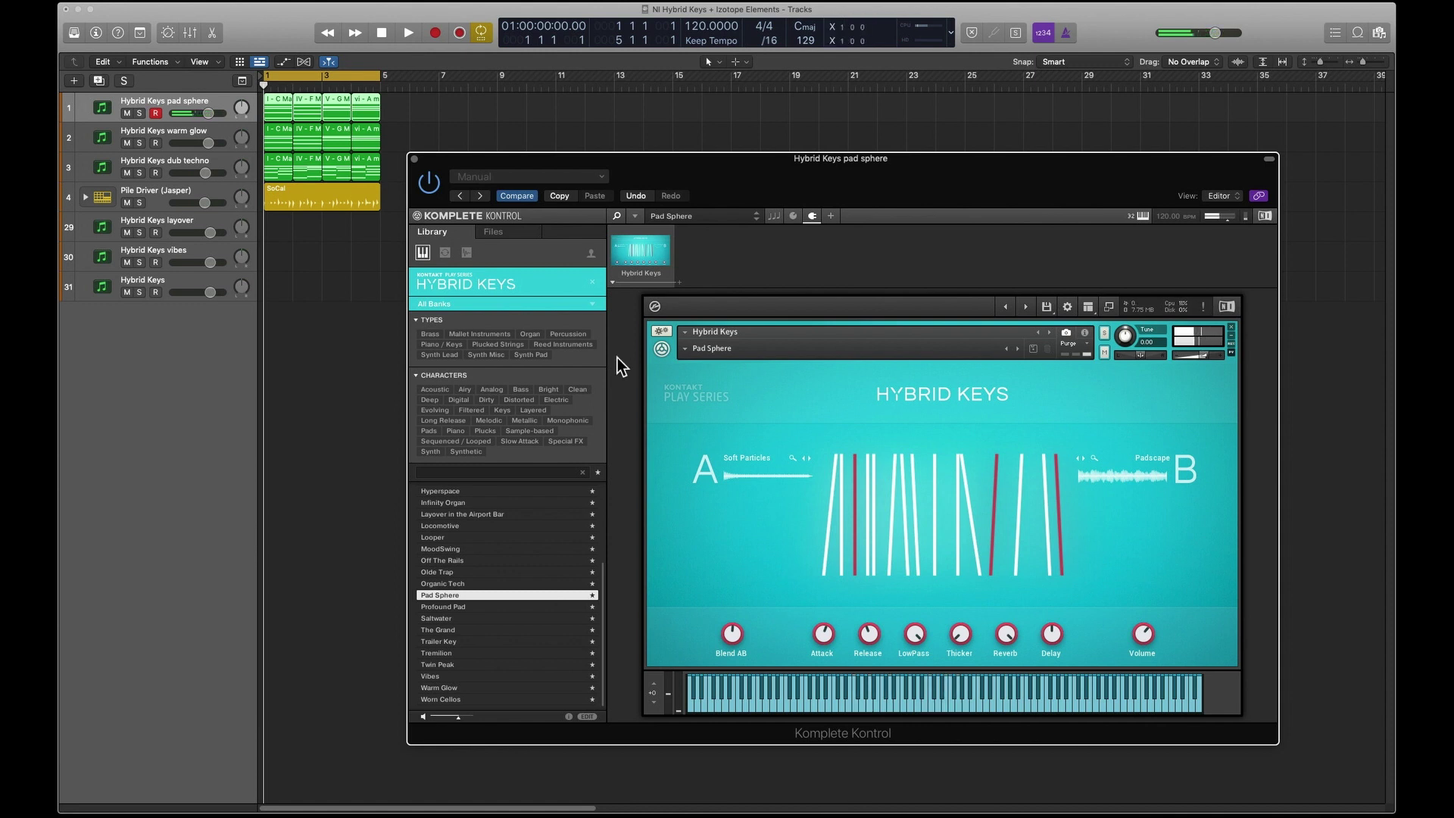
click(202, 134)
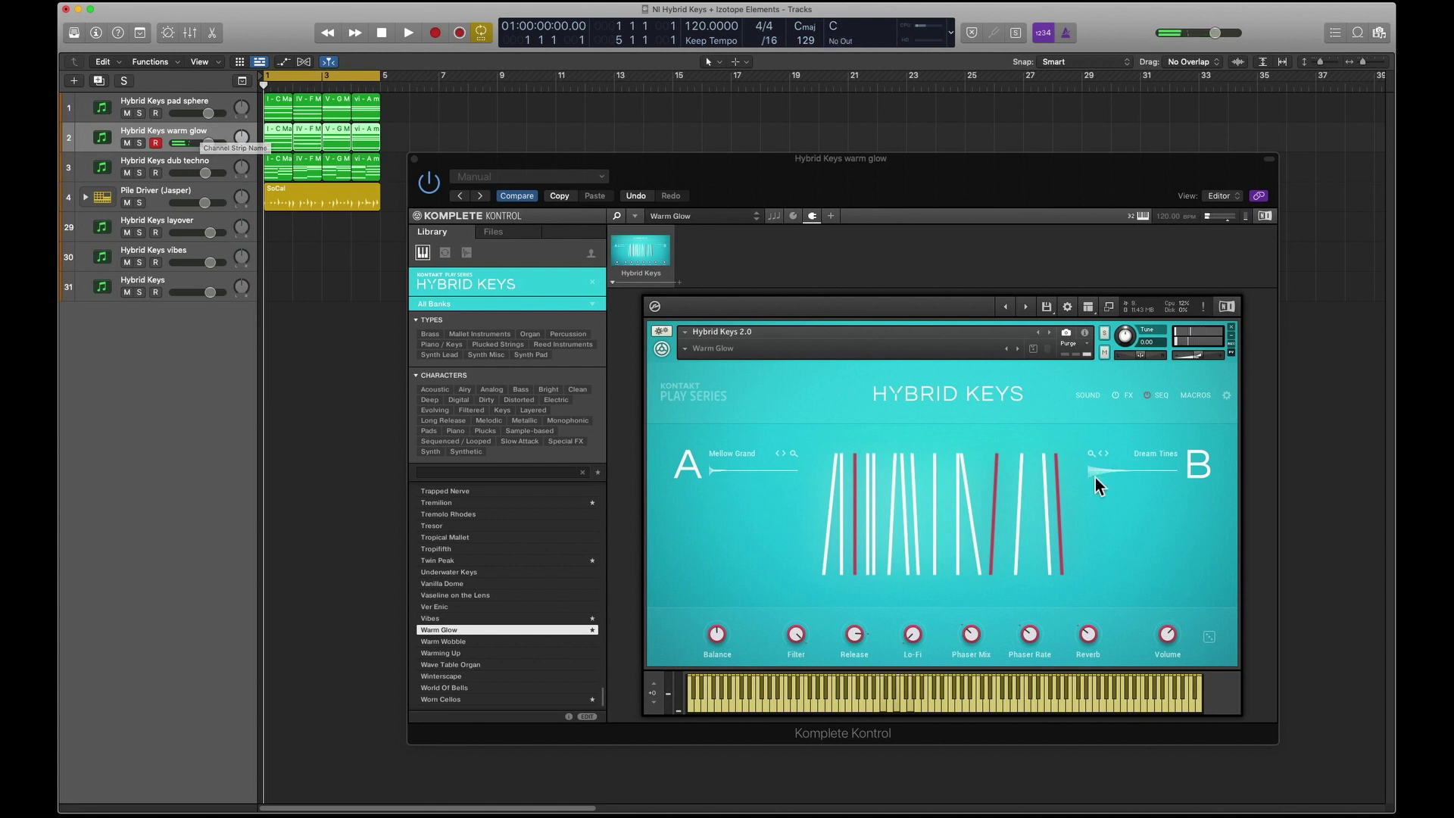
click(1089, 391)
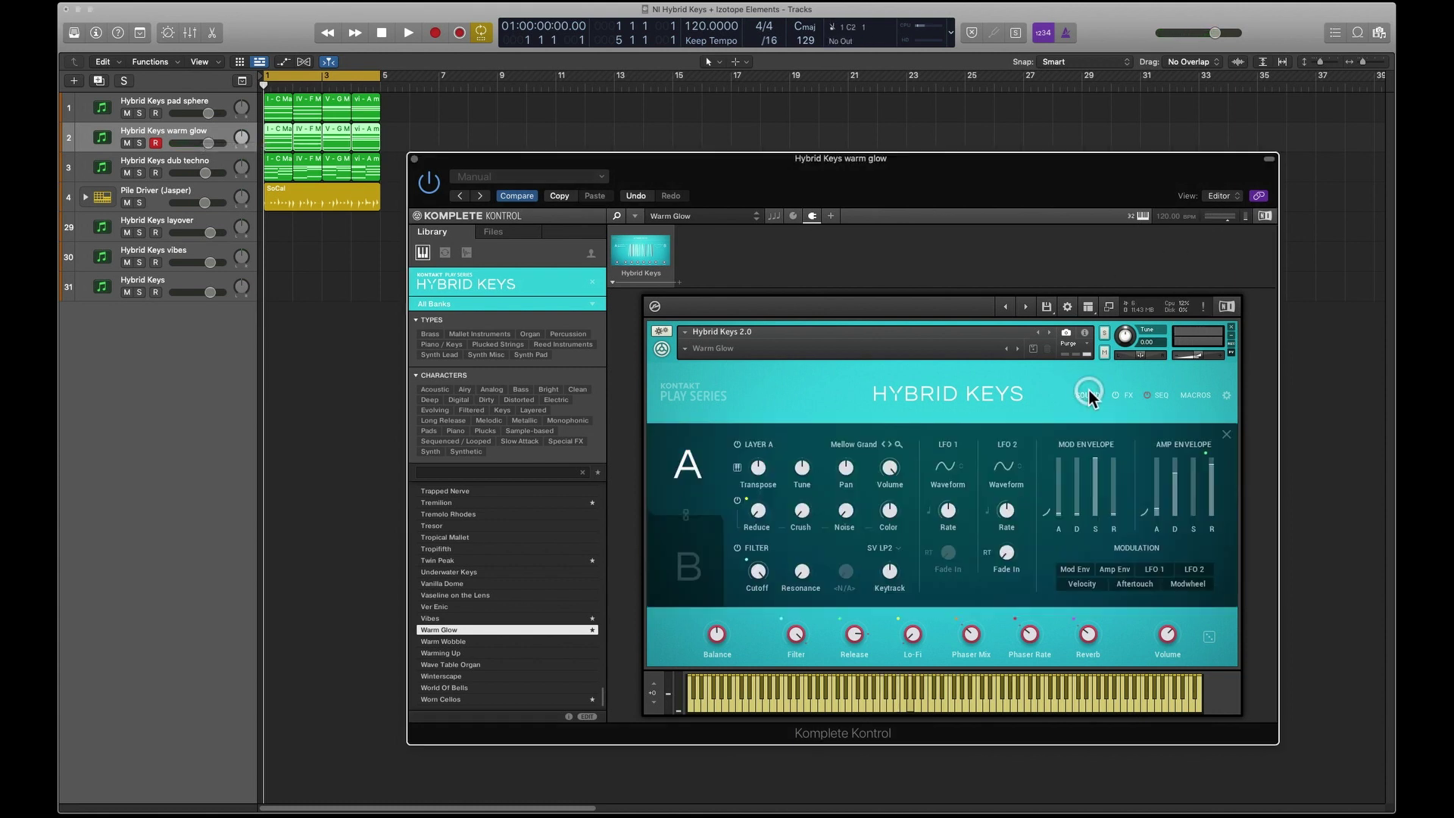
click(1128, 394)
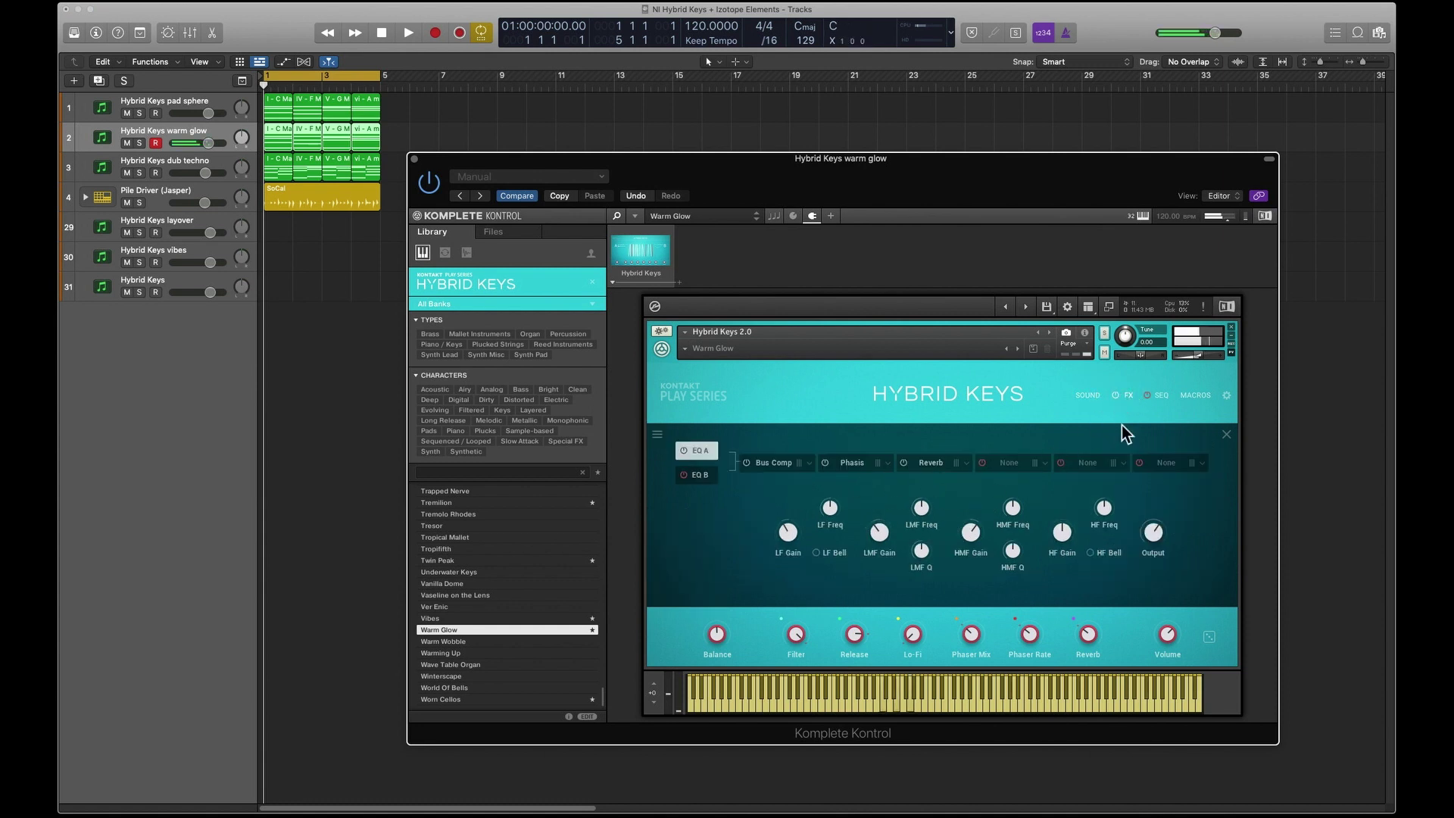
click(1166, 396)
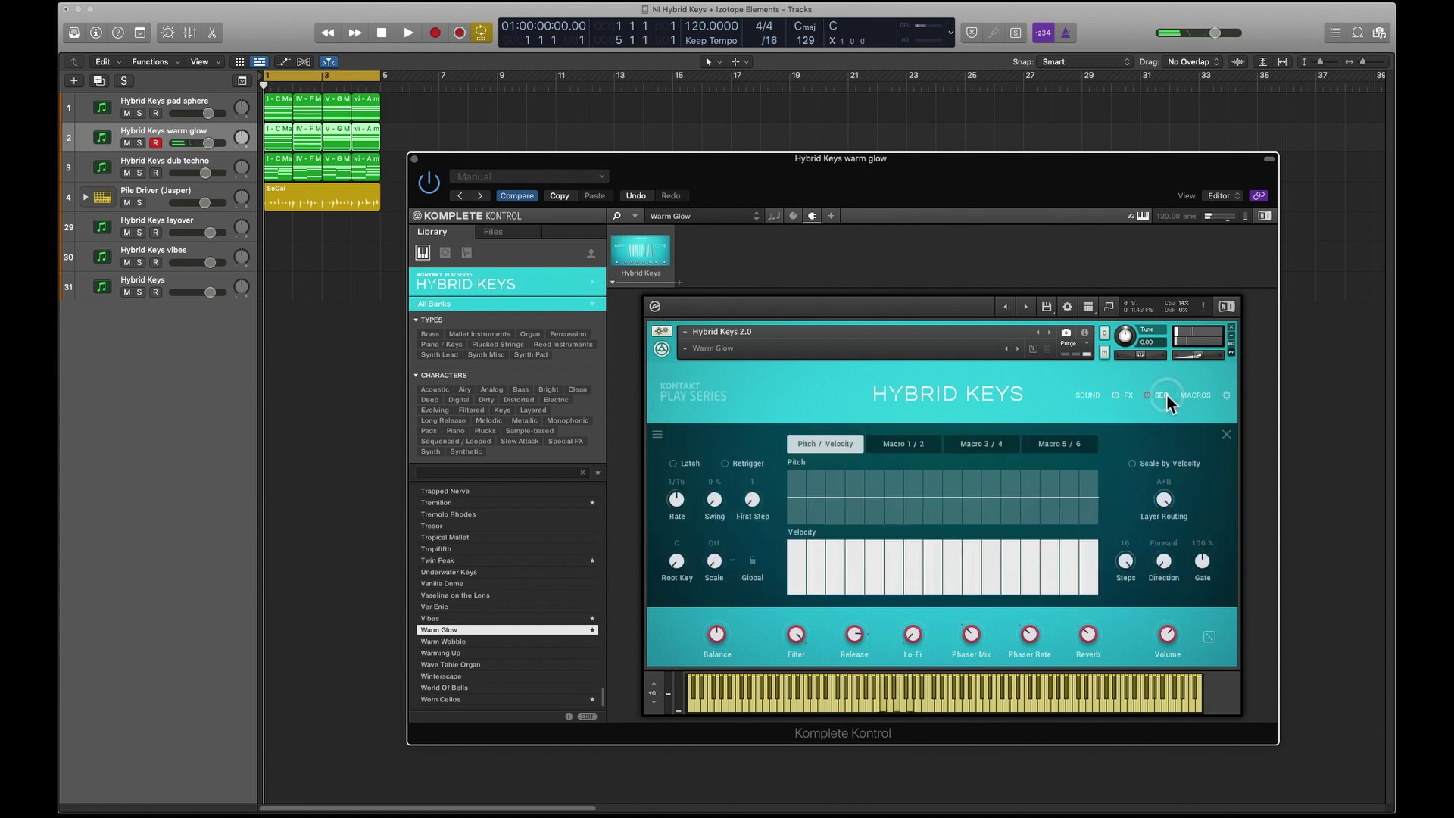
click(1086, 397)
click(1086, 395)
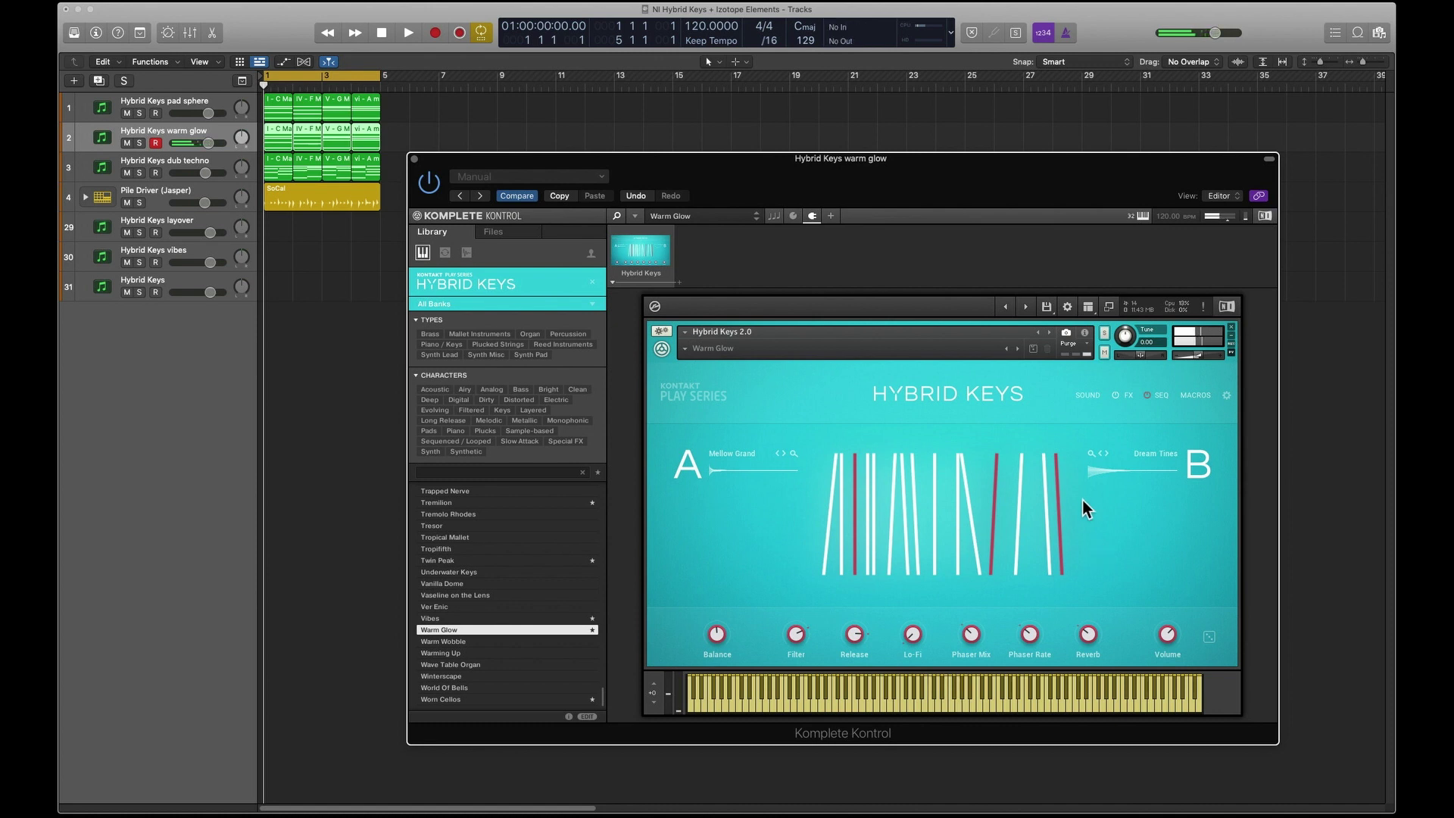
Select track 3, Hybrid Keys dub techno, to show its Dub Techno preset
click(203, 161)
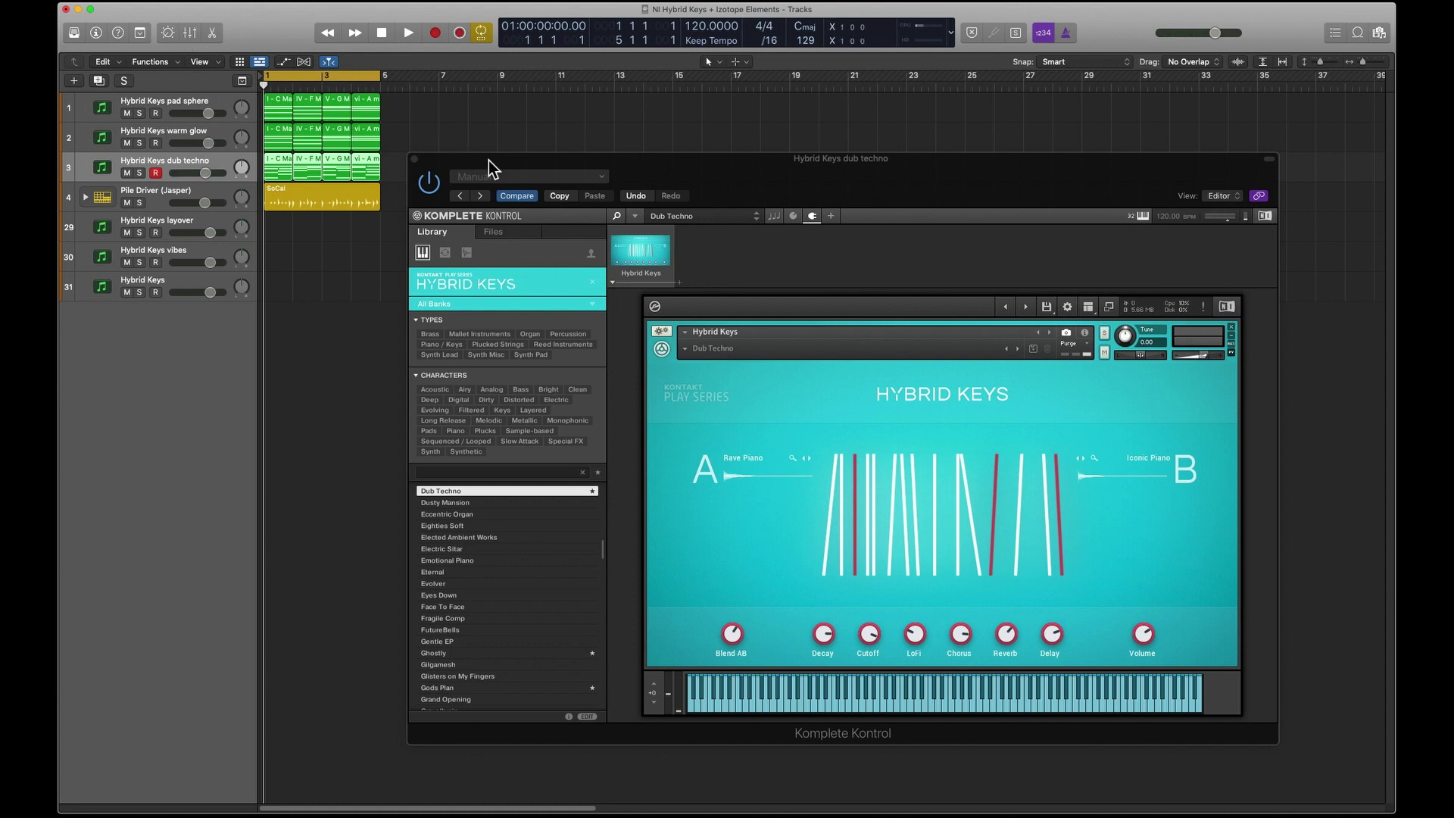
Solo the pad sphere track and play it from bar 1
click(139, 114)
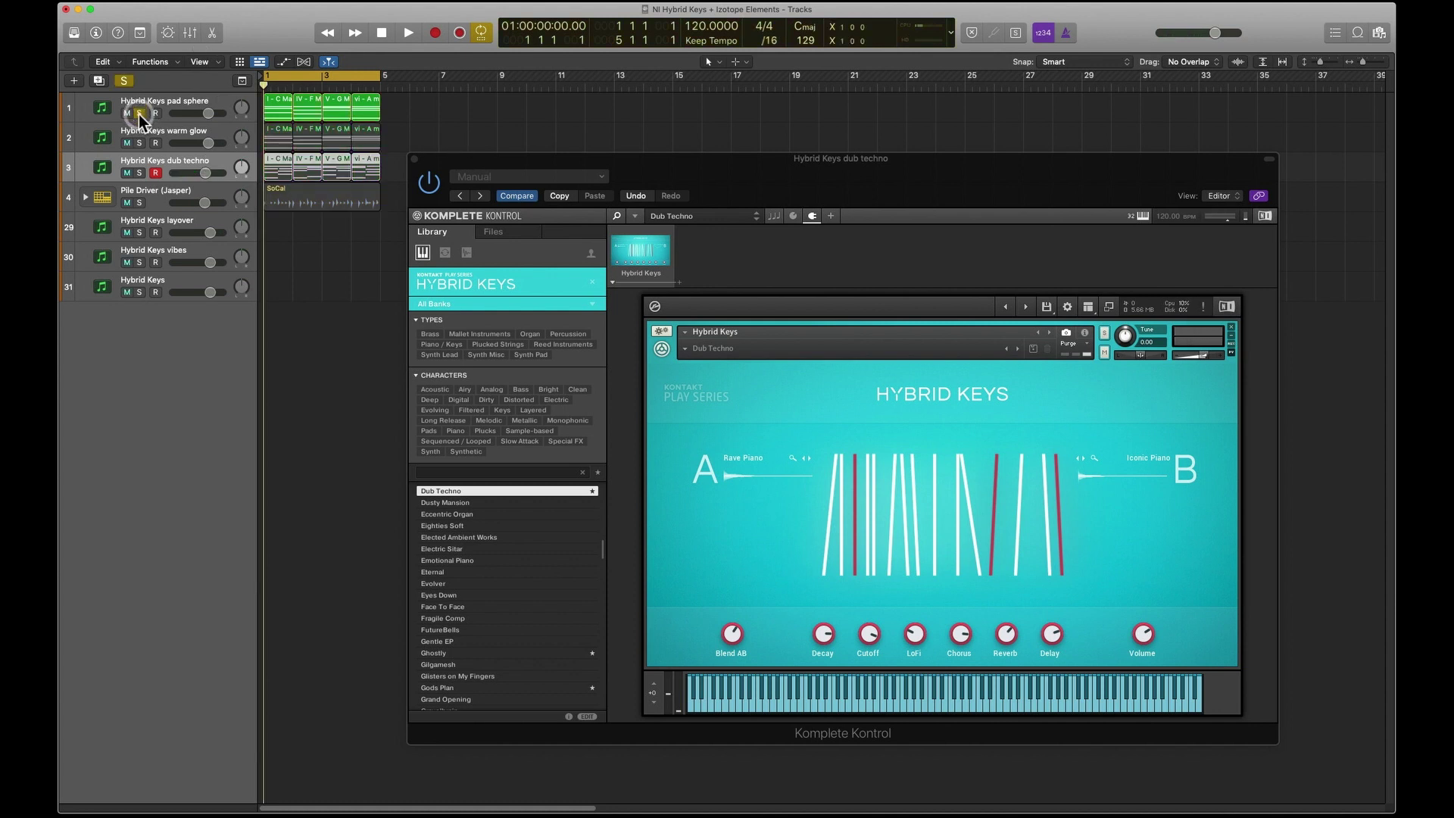
click(409, 34)
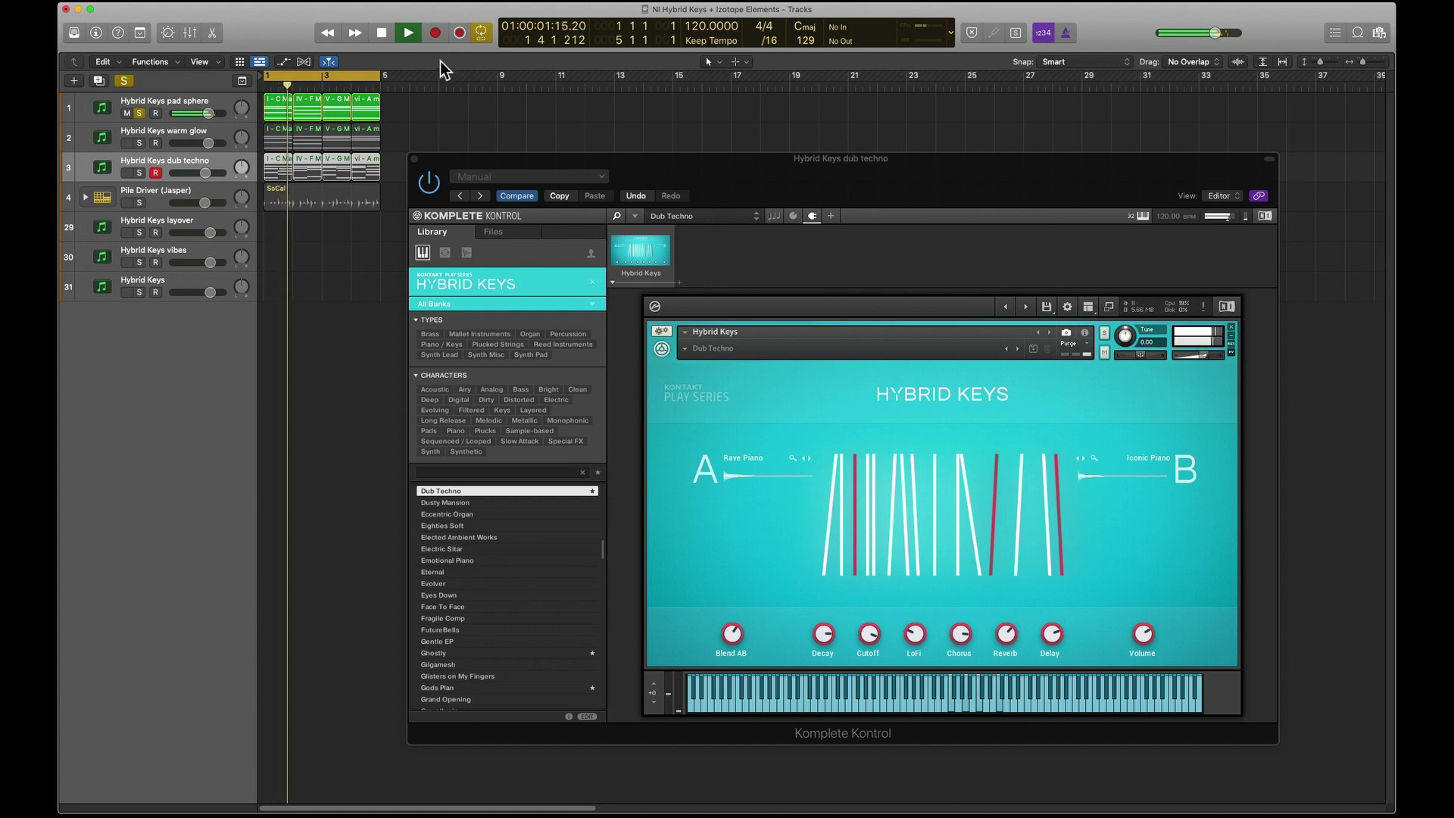
click(382, 35)
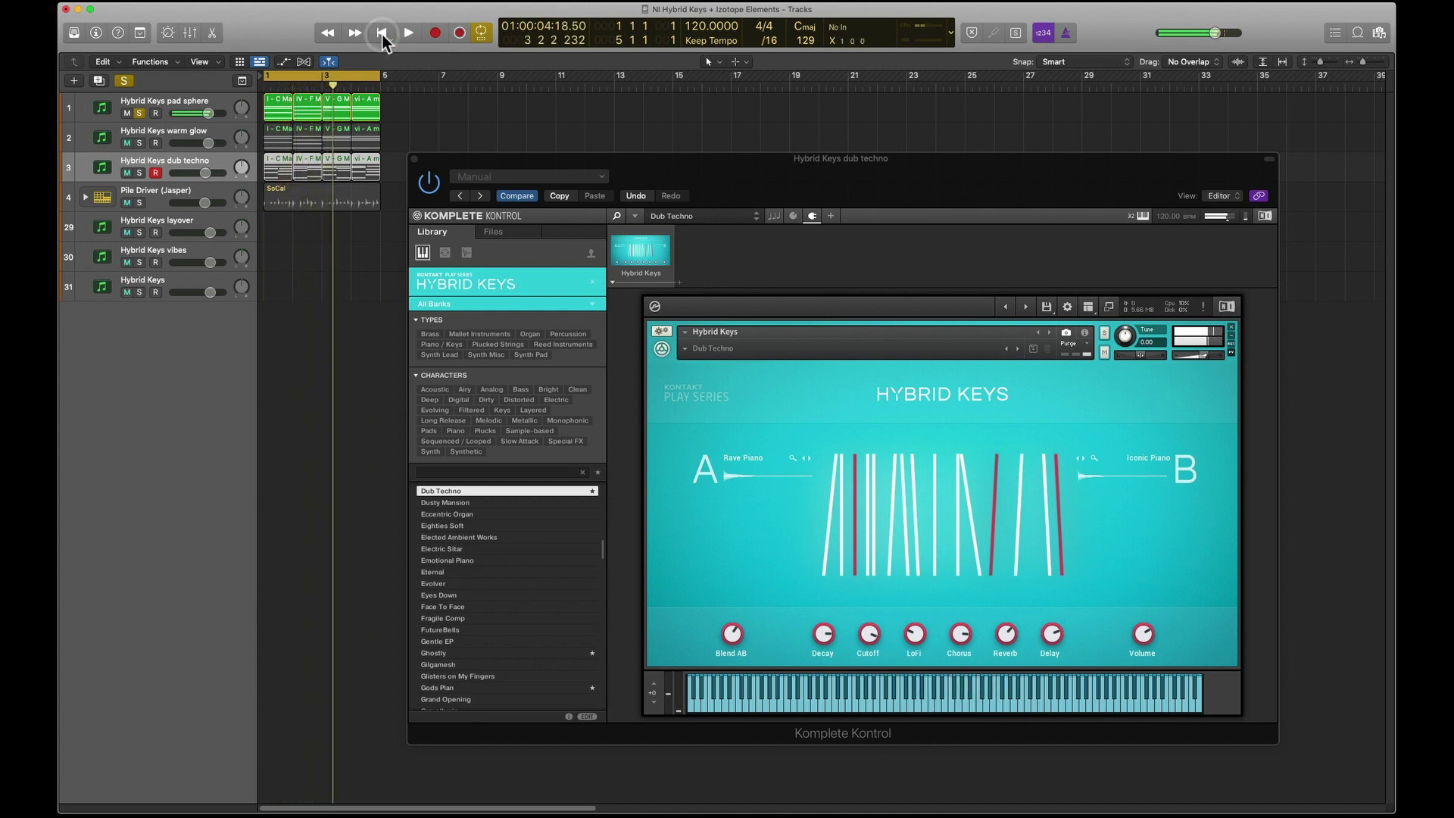
click(190, 105)
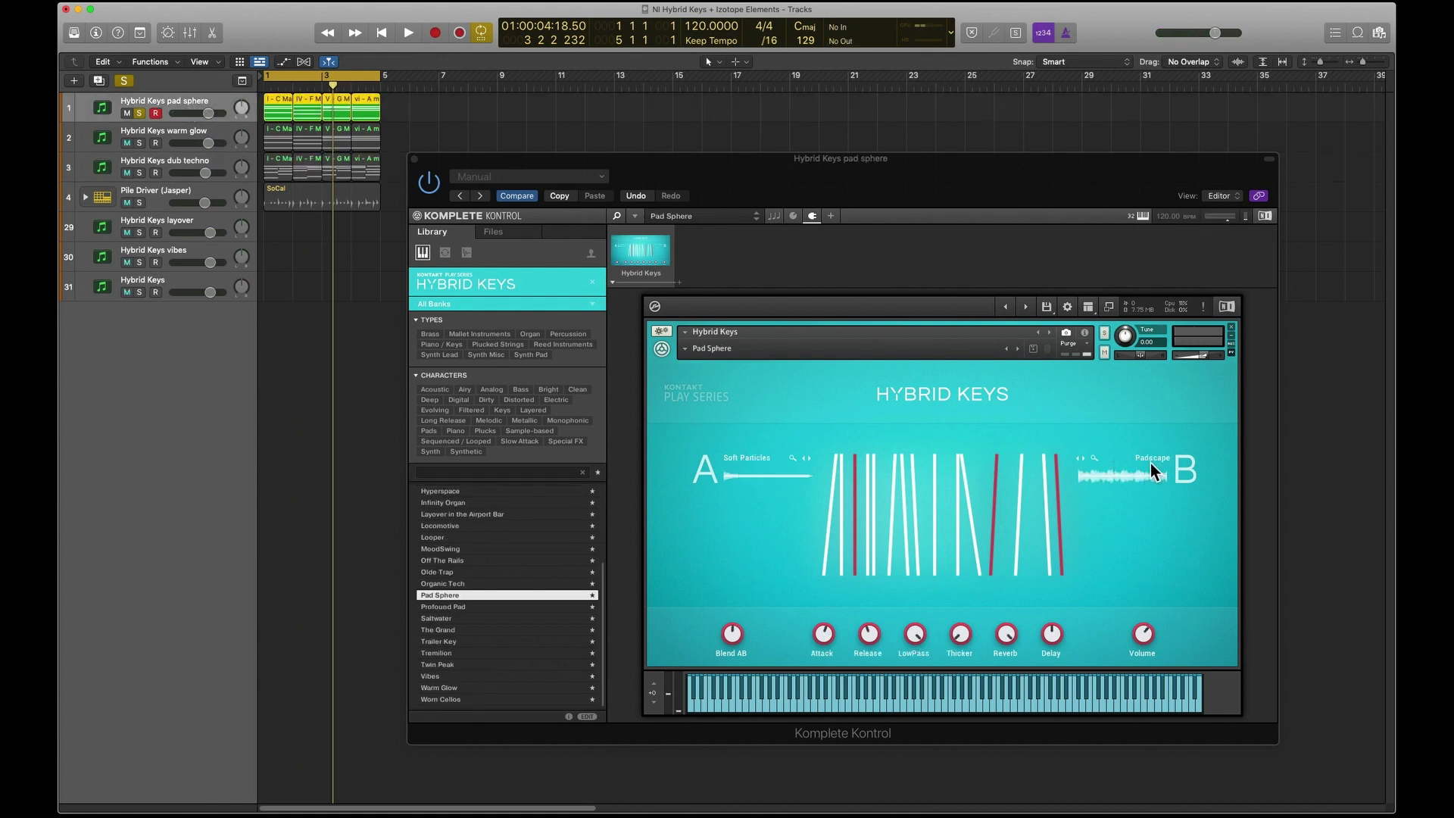
Switch the solo to the warm glow track and play it from the beginning
click(168, 129)
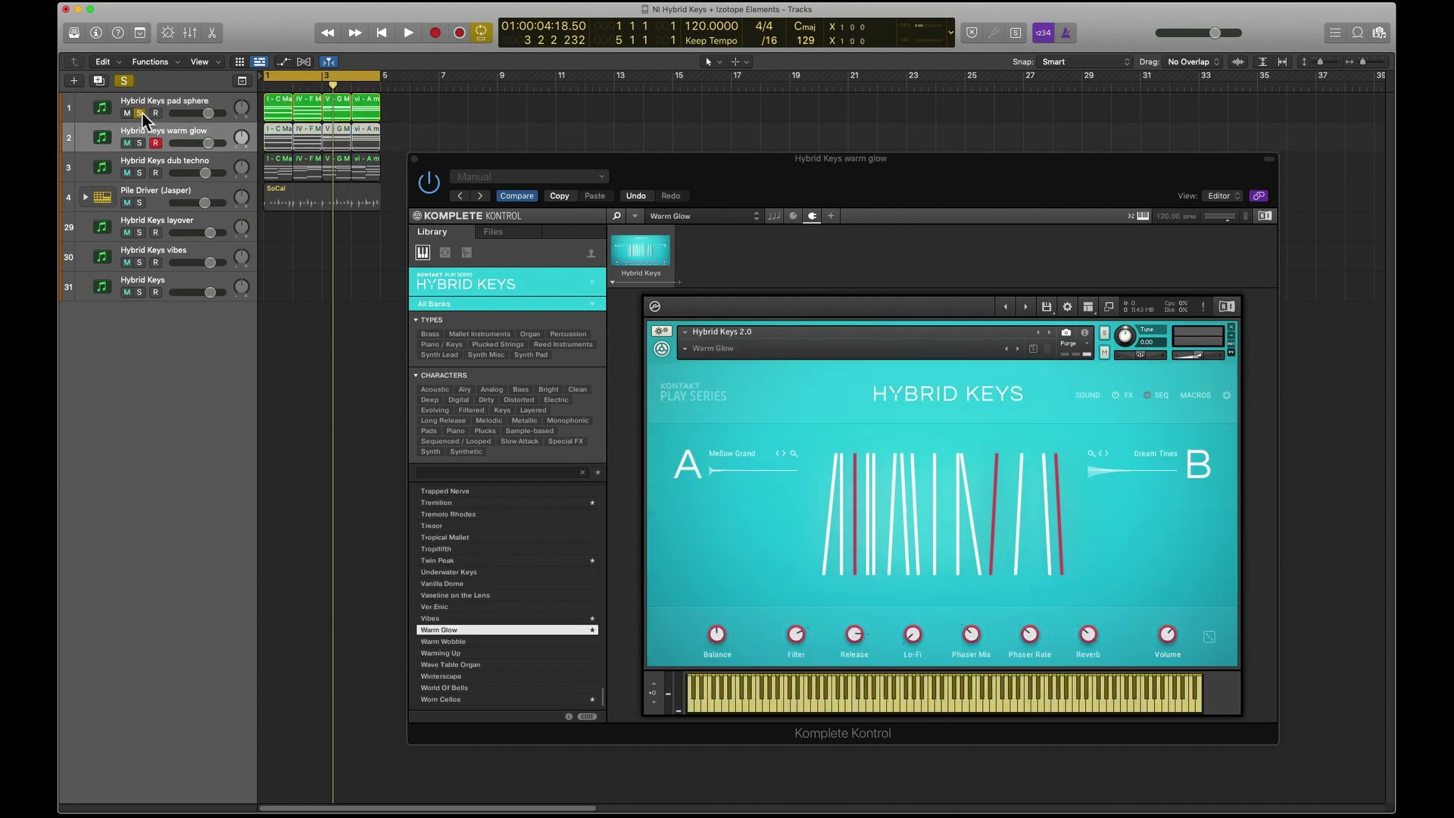
click(139, 113)
click(141, 142)
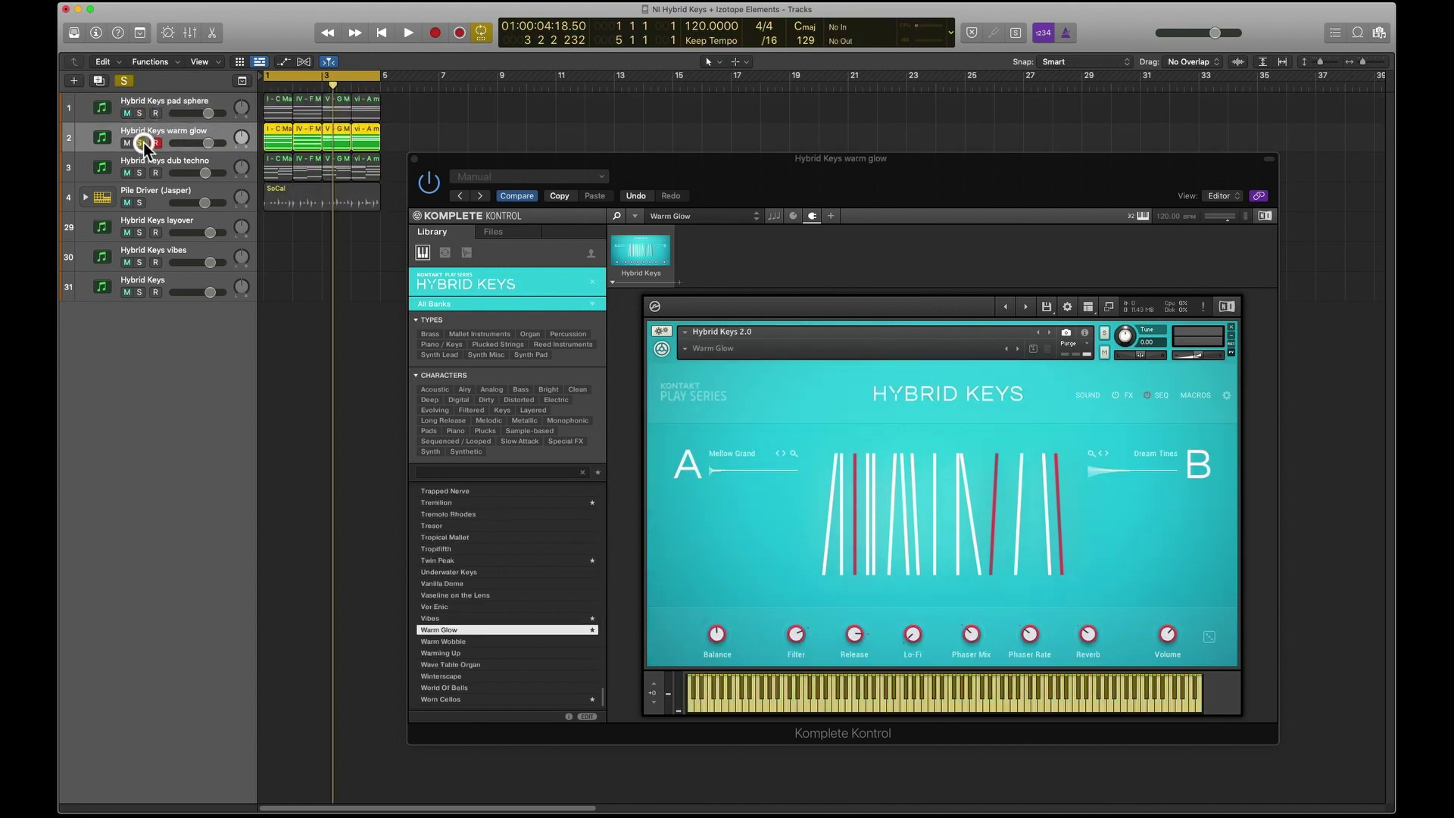
click(410, 34)
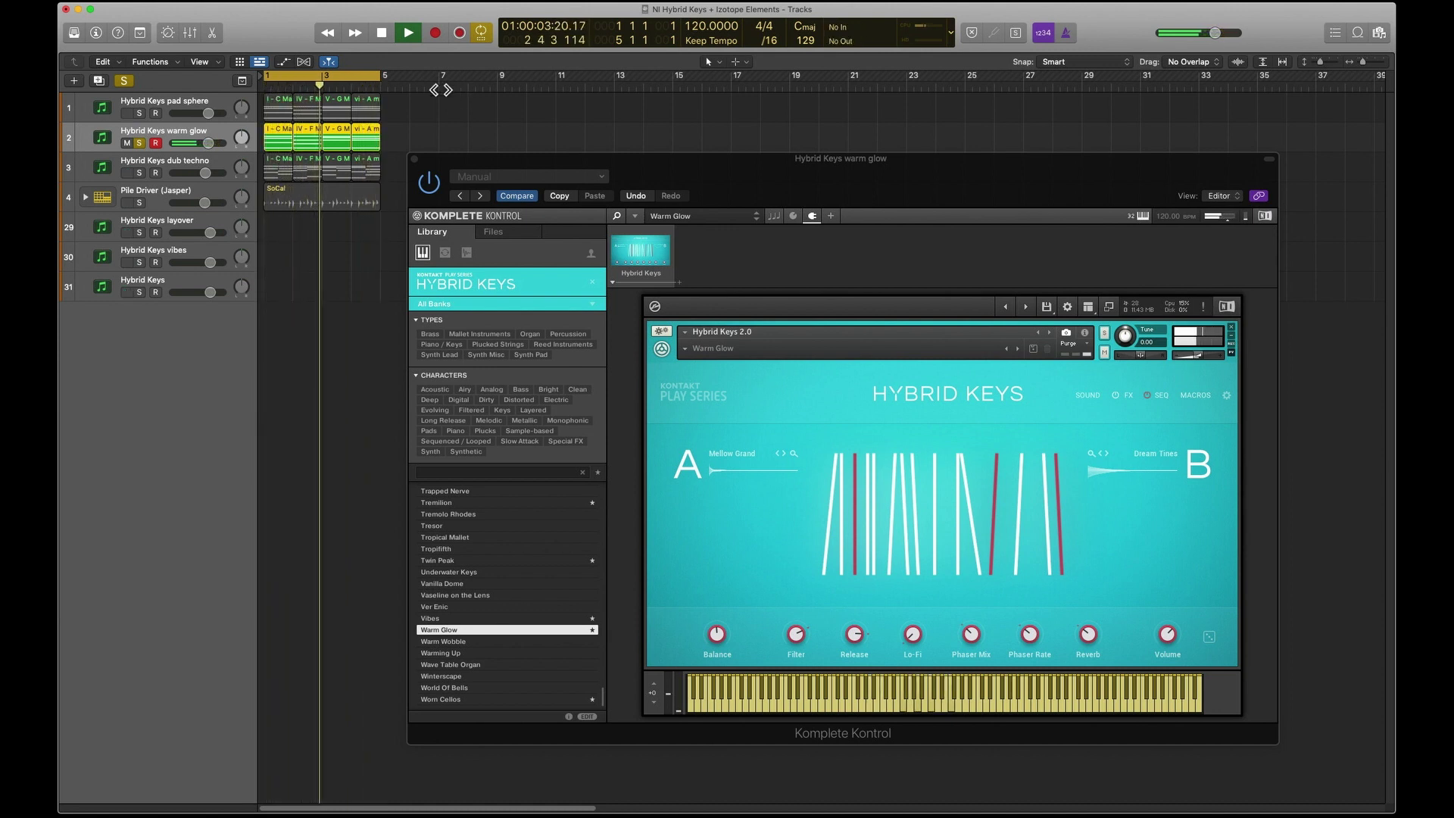
click(383, 34)
click(138, 144)
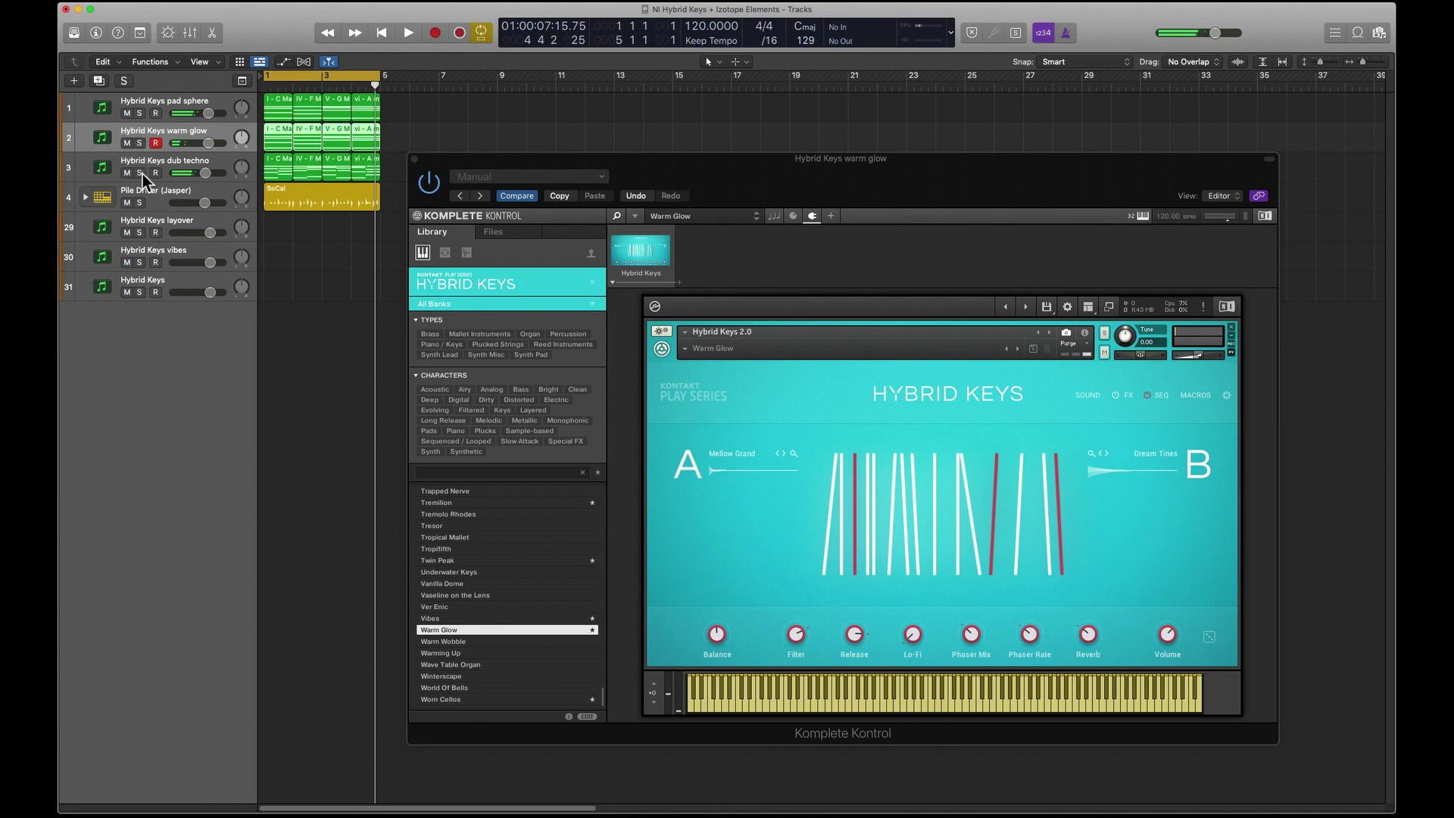
Solo and play the dub techno track, lowering its volume to -2.2 dB
click(140, 173)
click(388, 33)
click(408, 34)
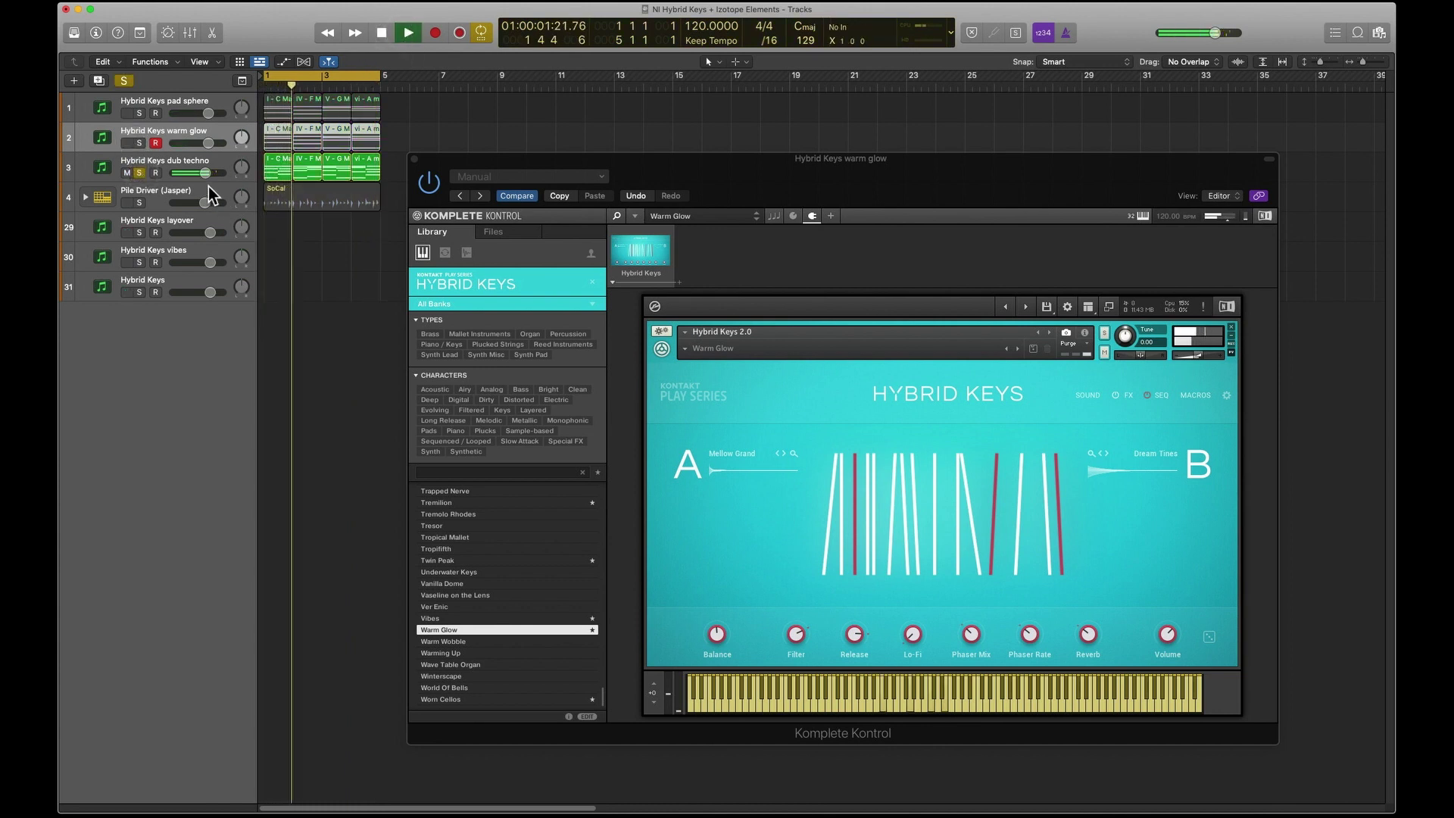
drag(205, 174, 201, 175)
click(382, 34)
Play from the start with pad sphere soloed, then add warm glow and dub techno
click(376, 34)
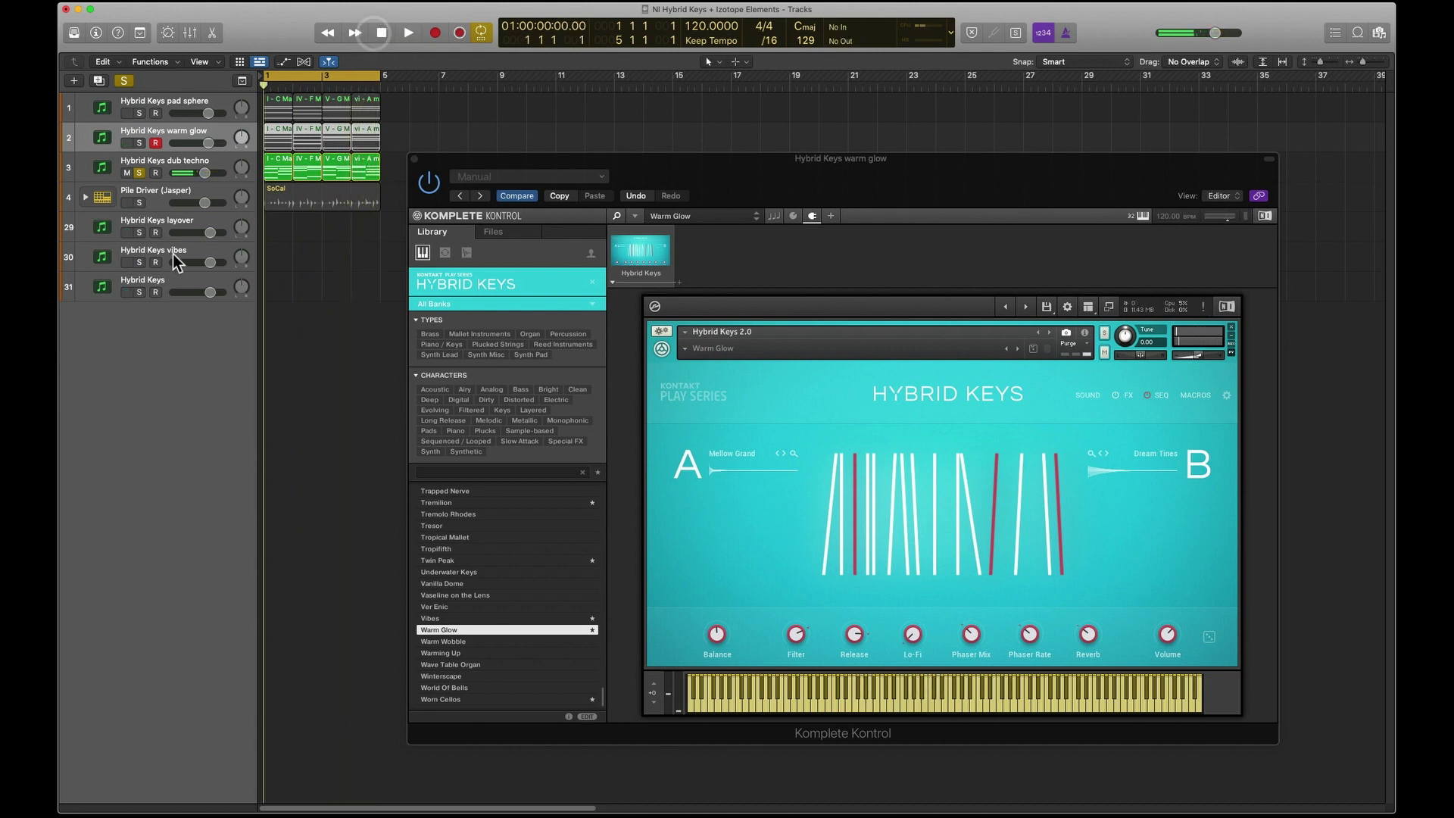
click(140, 203)
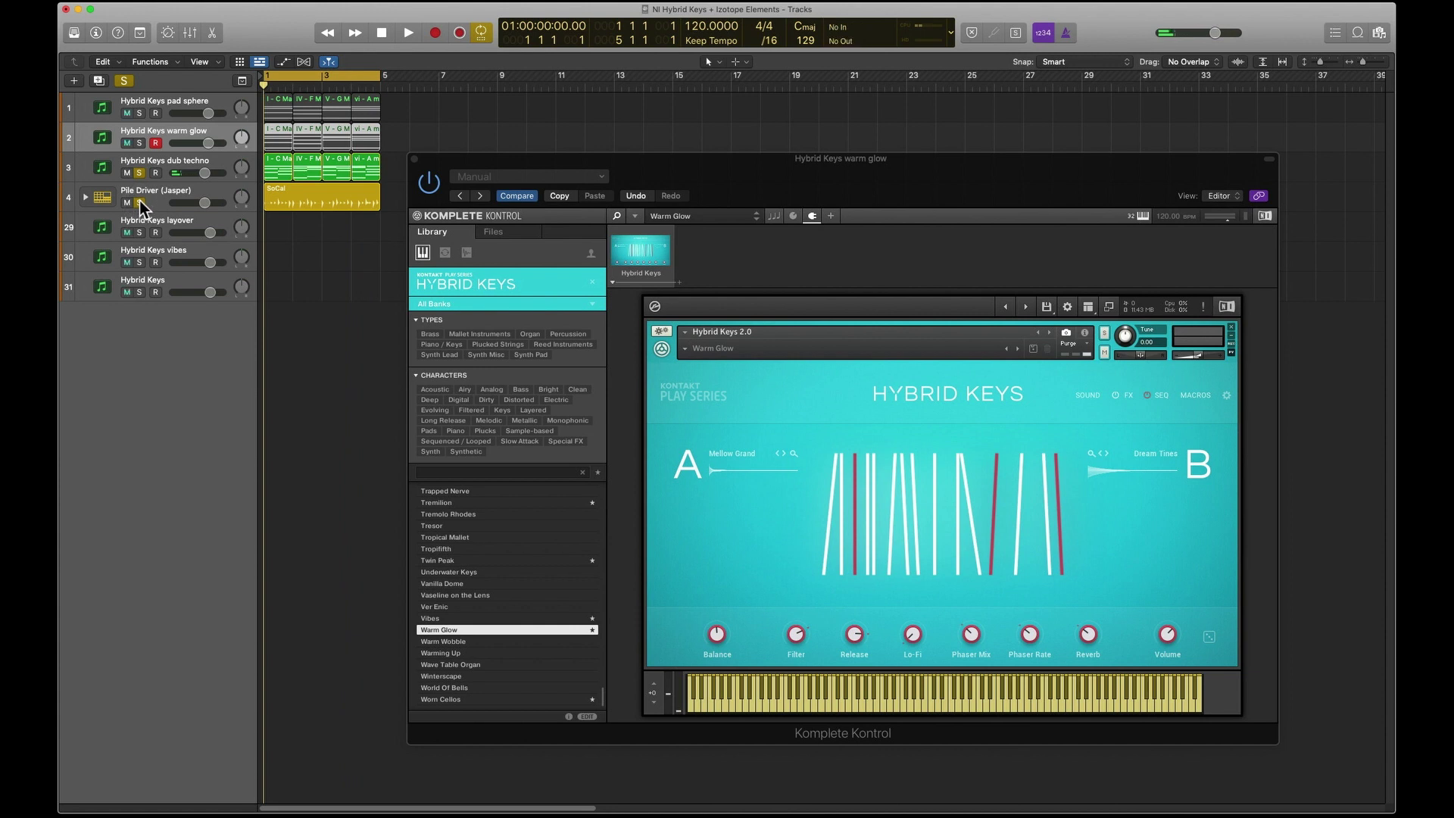
click(140, 173)
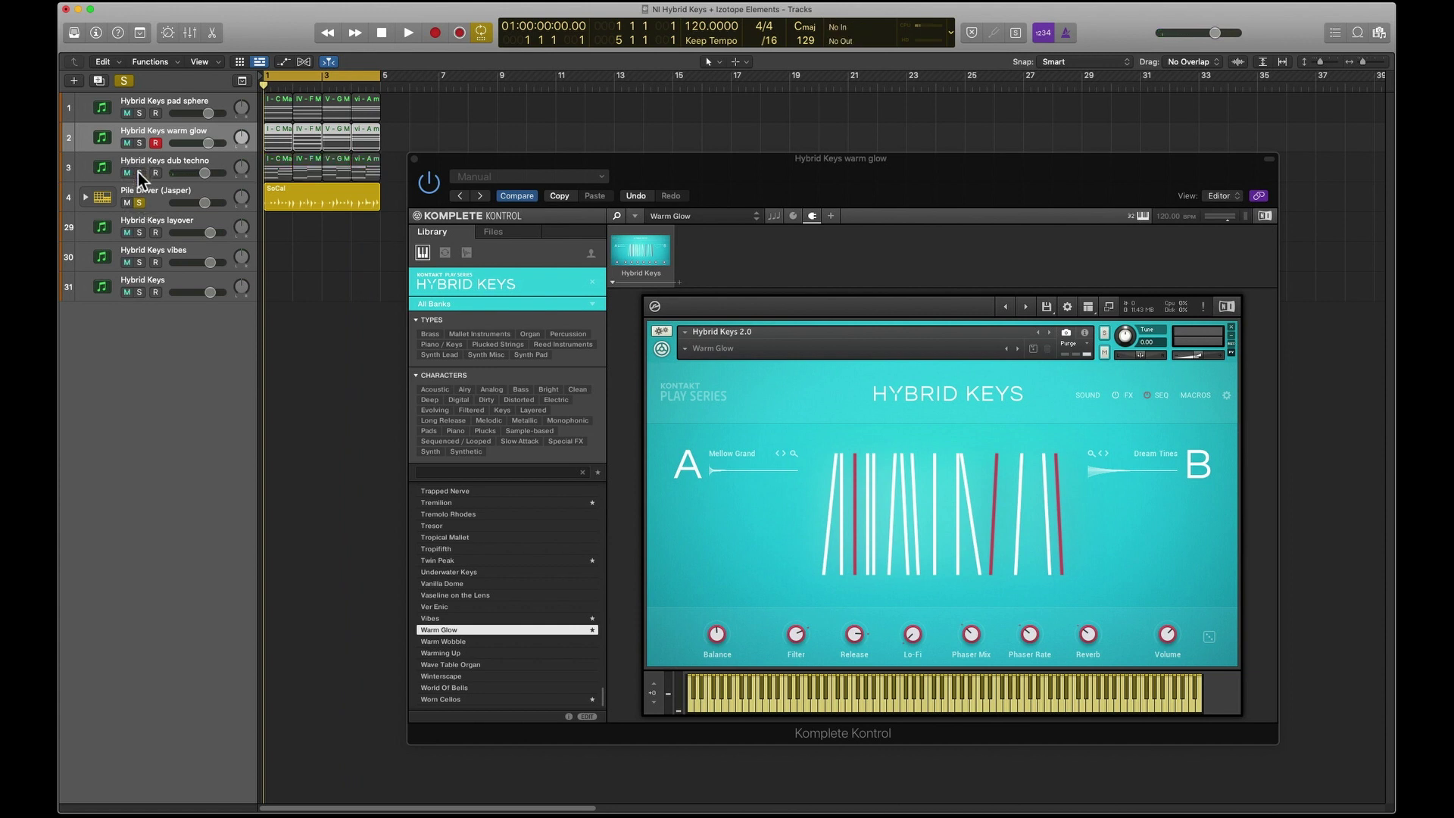
click(140, 112)
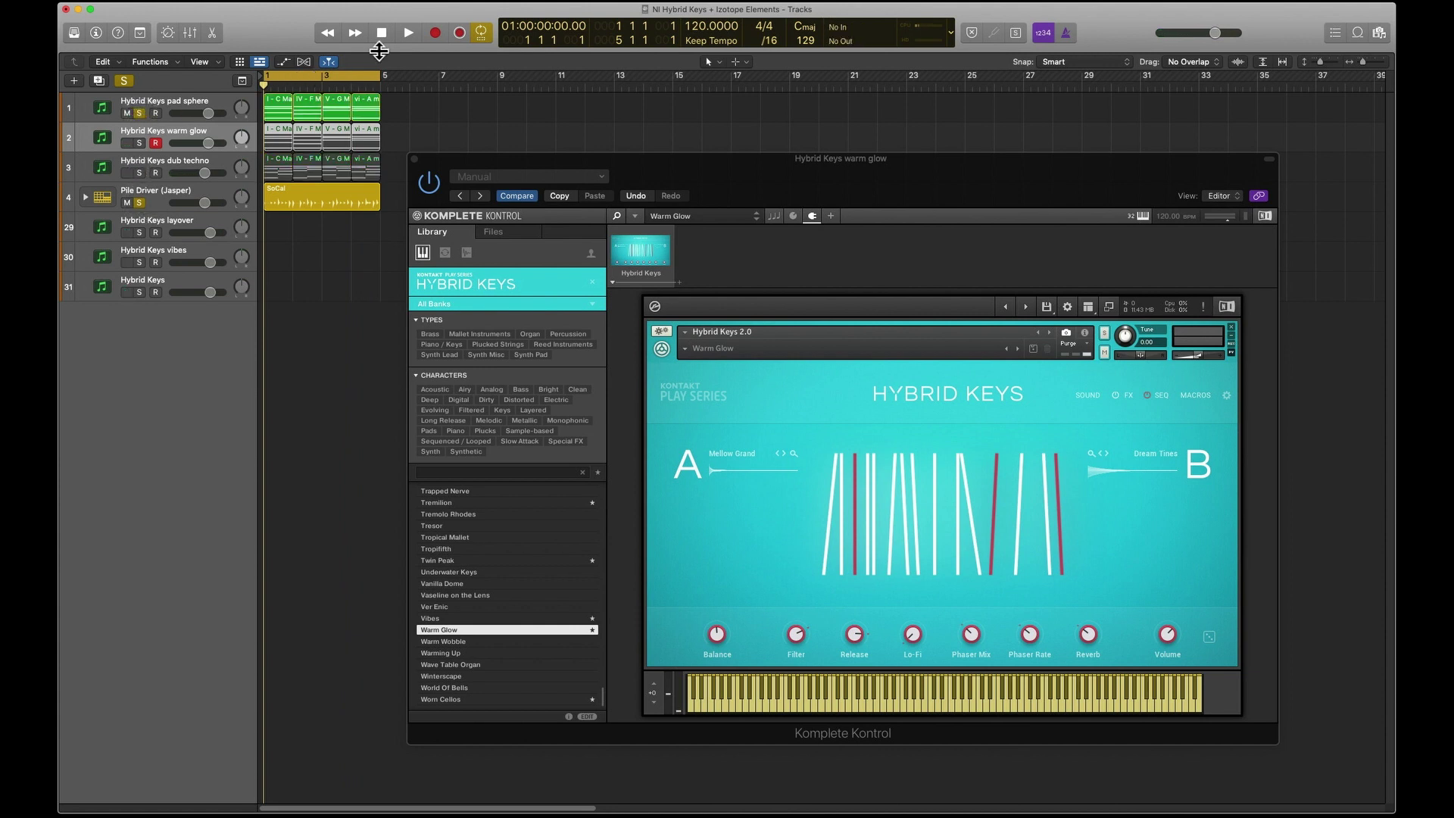
click(407, 33)
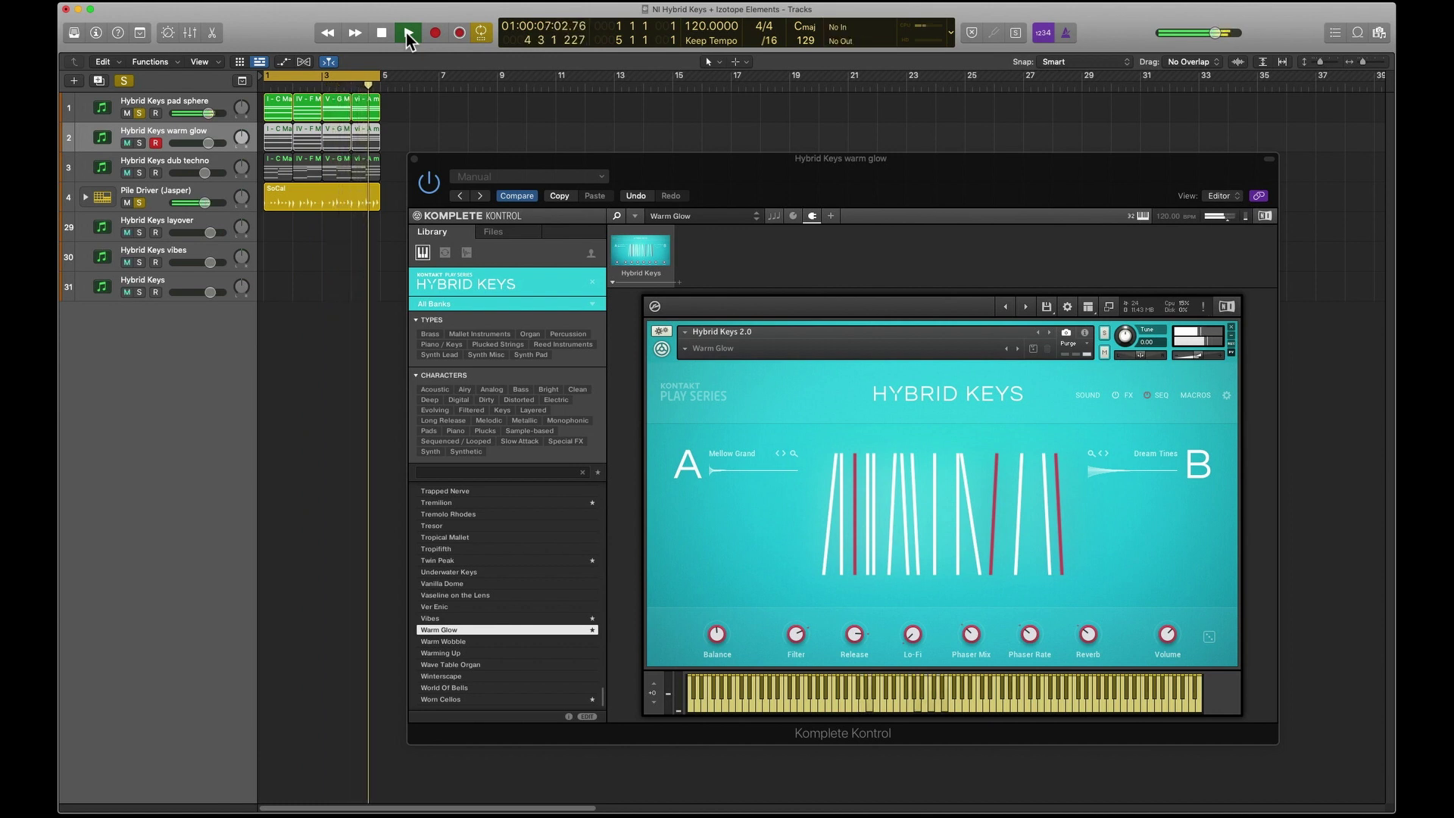
click(138, 144)
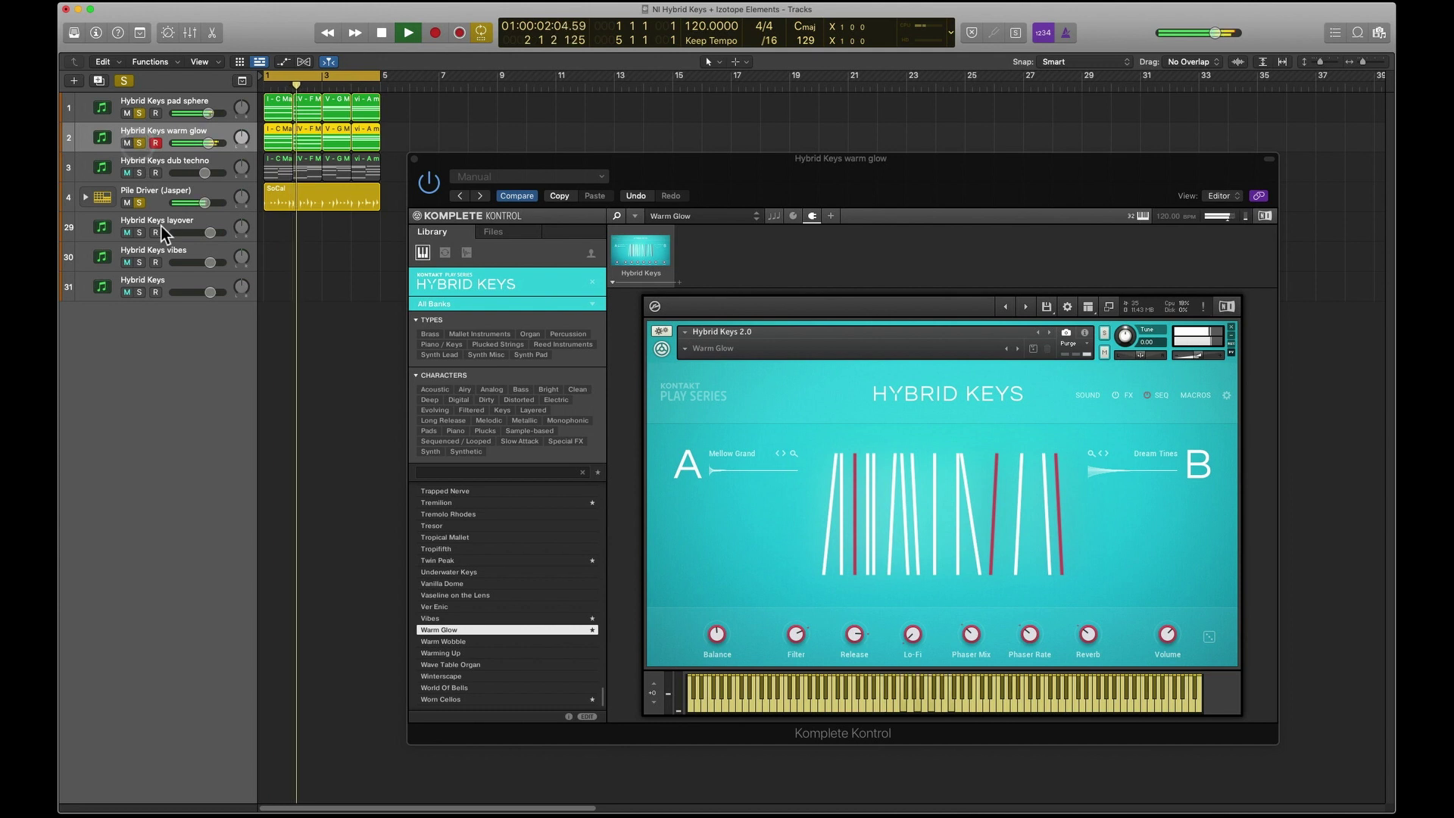
click(140, 173)
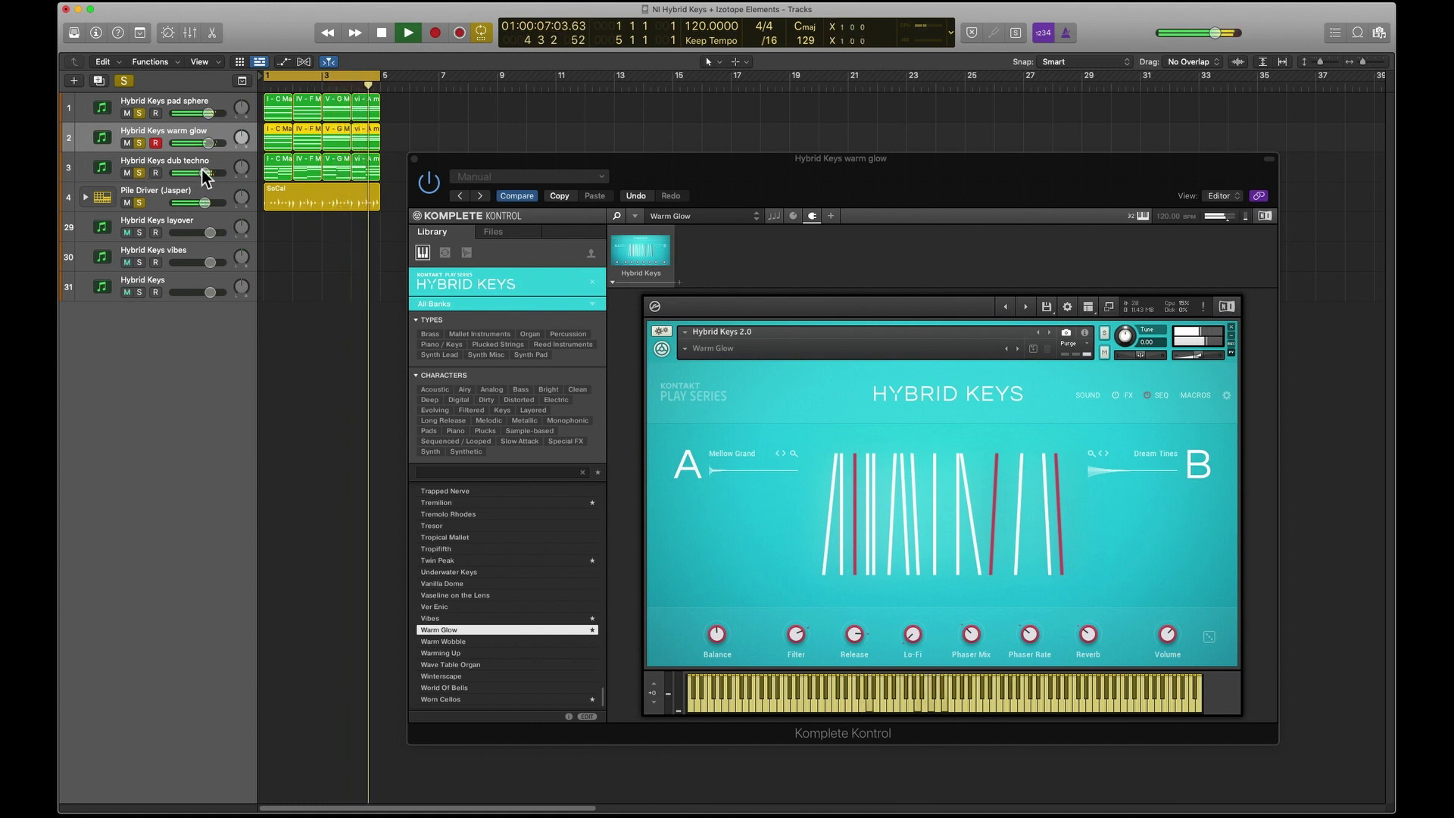
Lower the dub techno volume to about -4.8 dB, then stop playback
drag(204, 177, 194, 177)
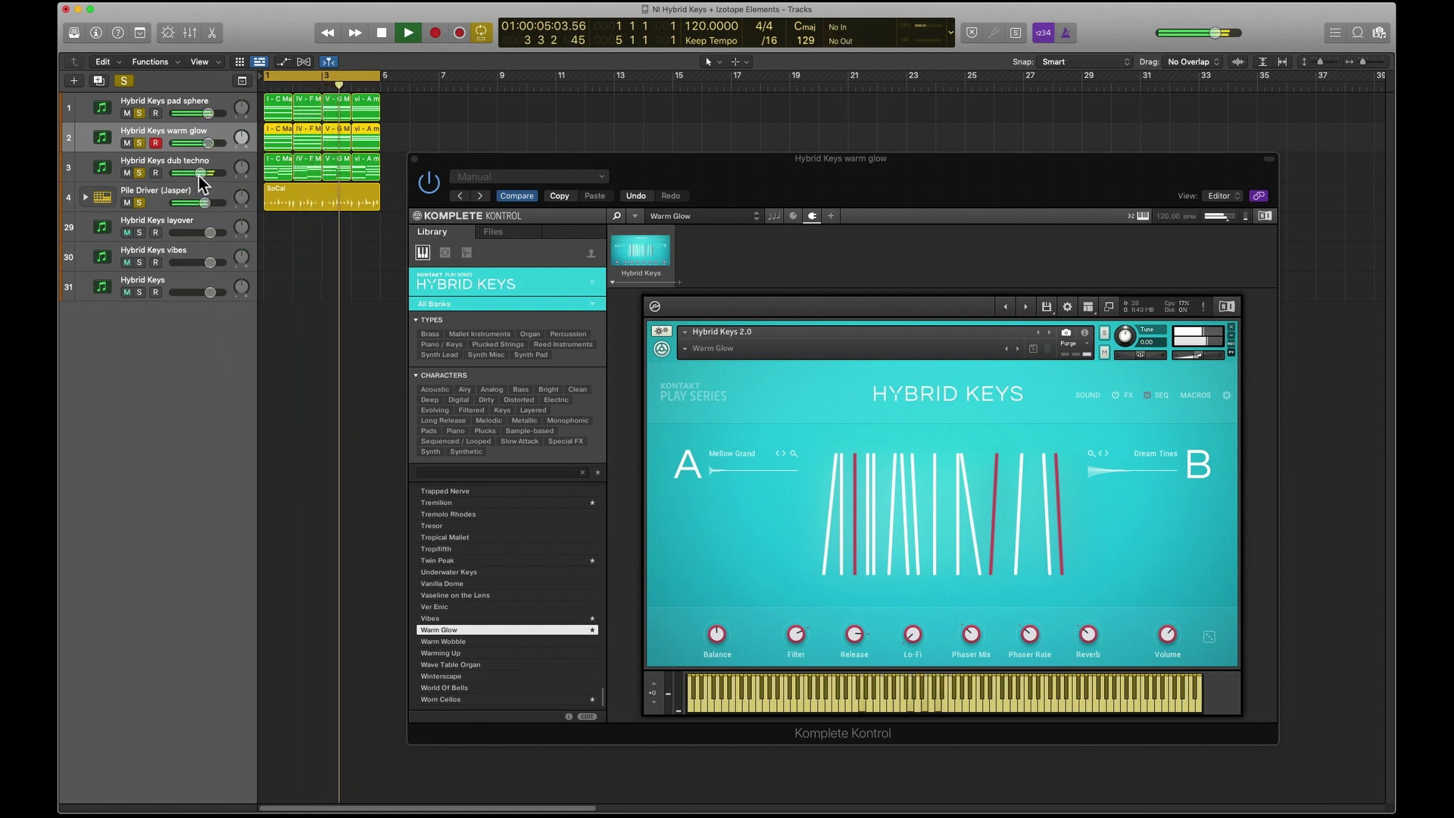
drag(200, 173, 195, 179)
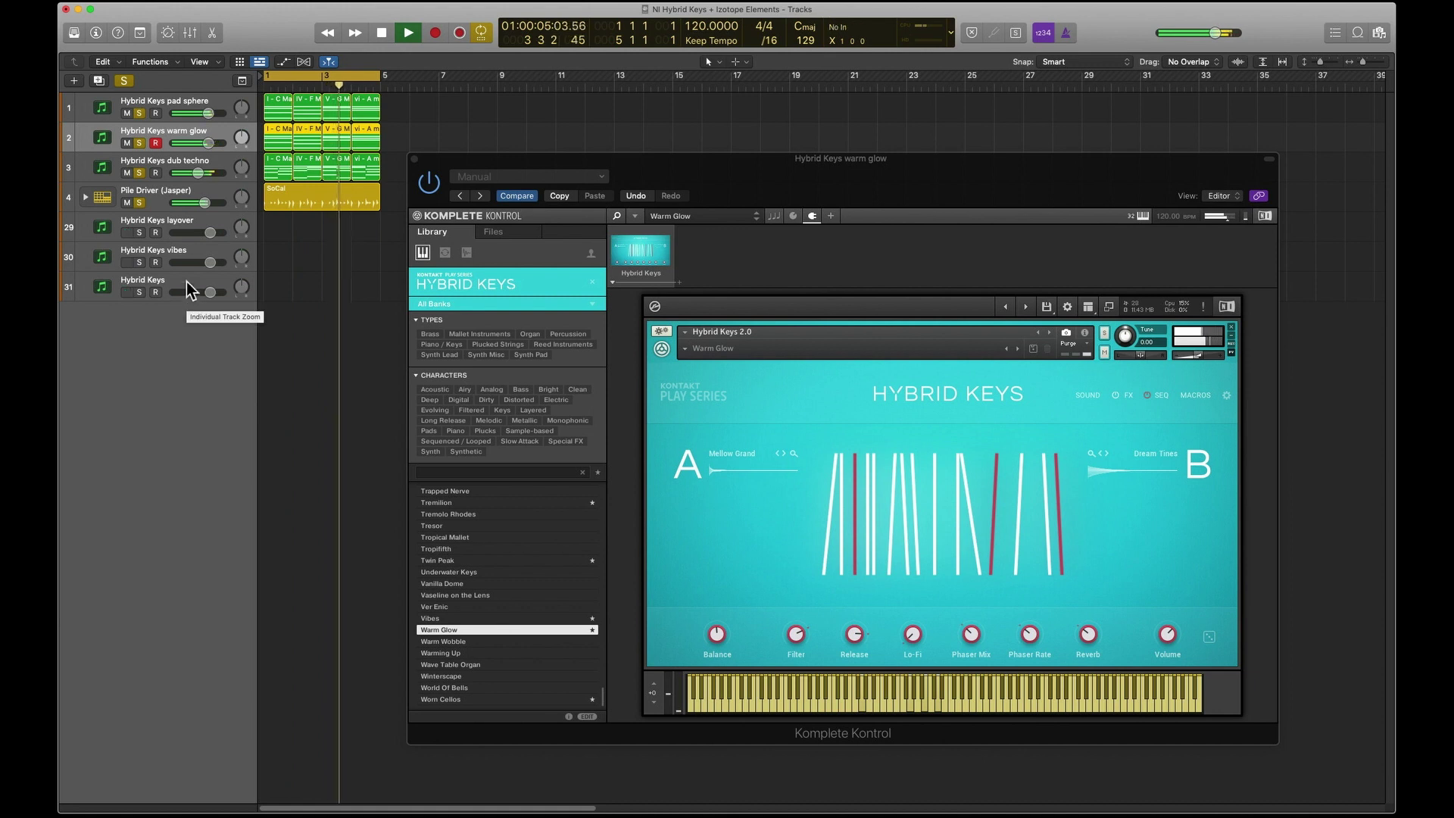
click(194, 174)
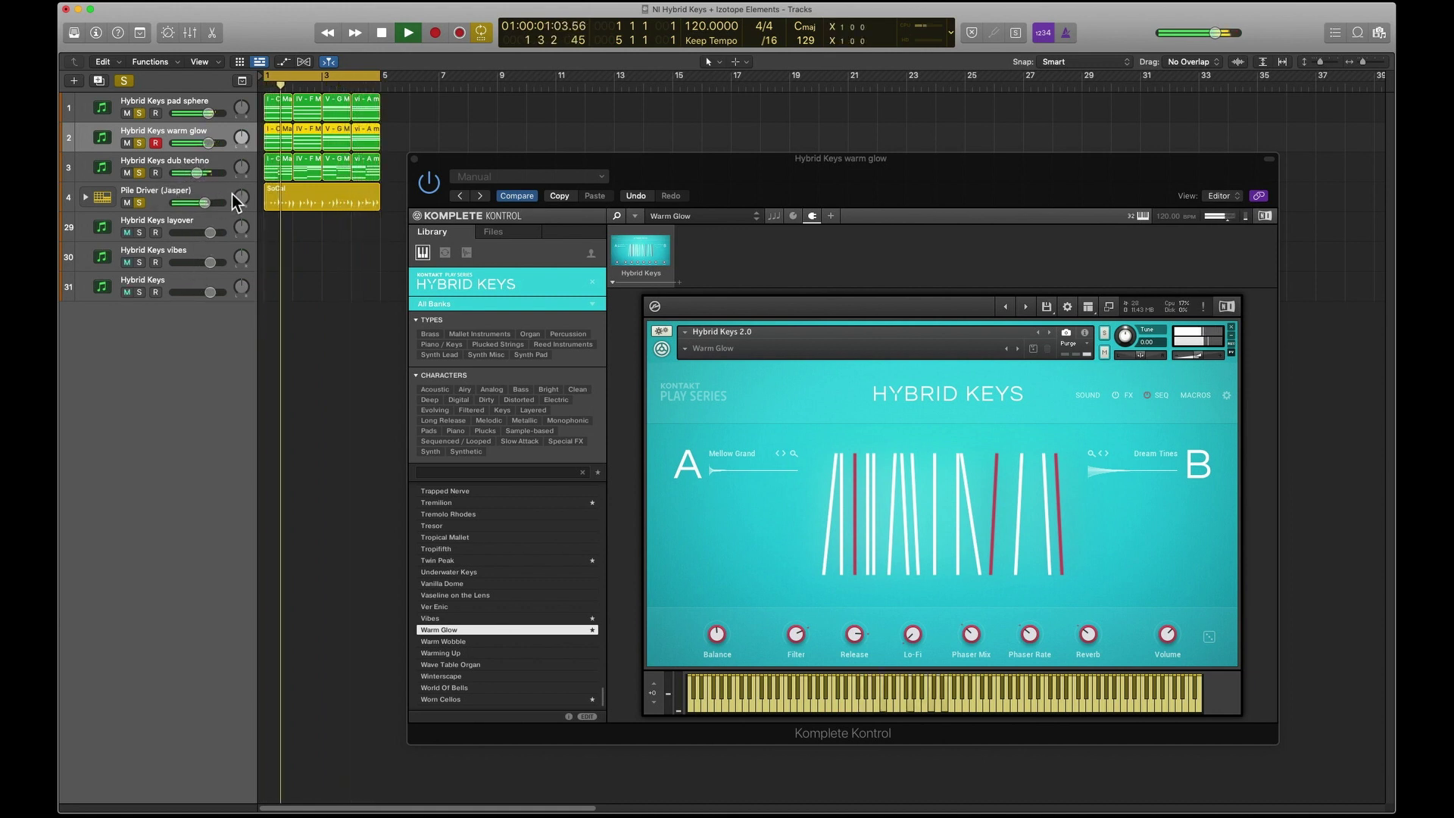
click(378, 33)
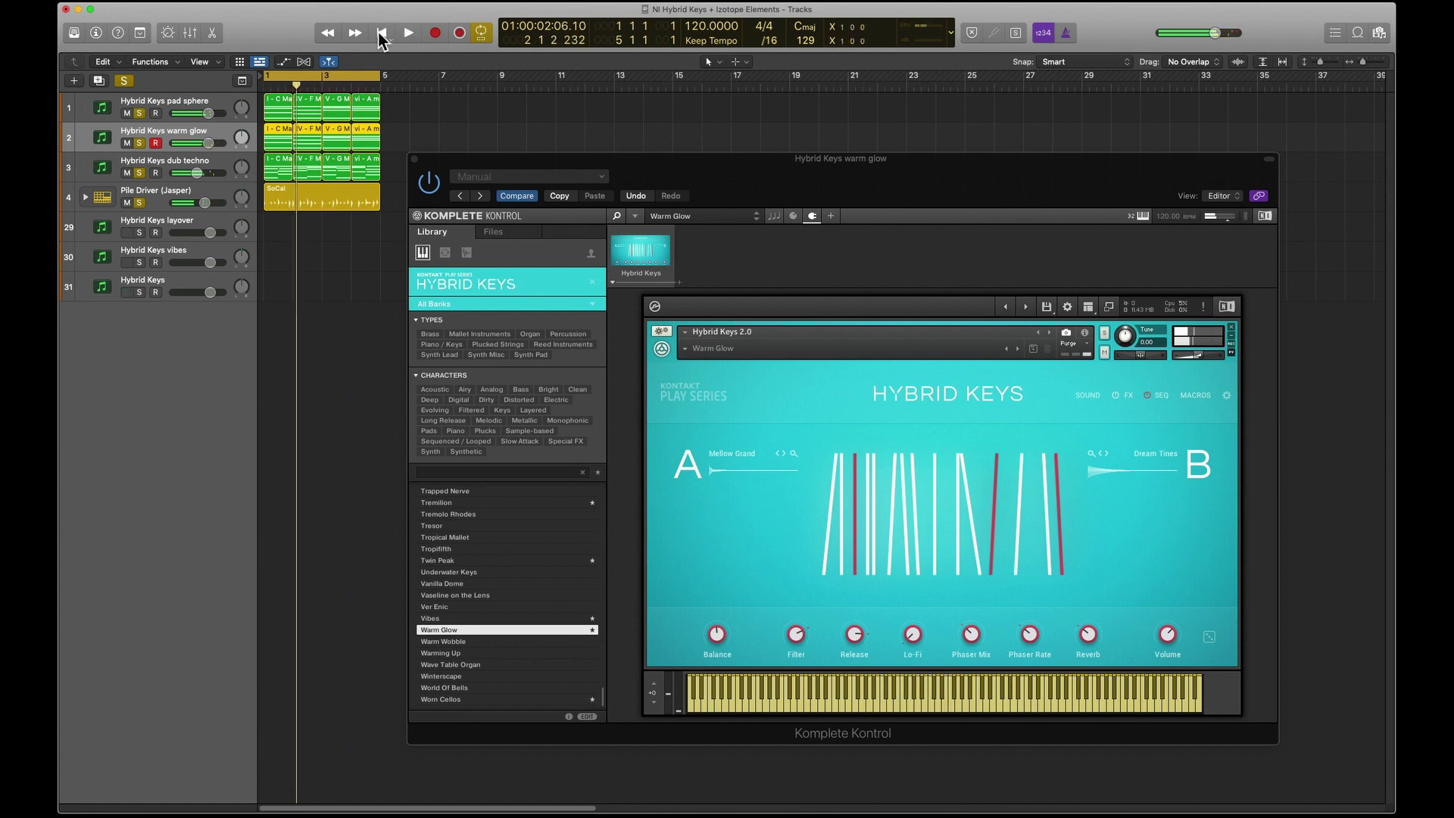
click(380, 33)
Play the pad sphere, Pile Driver drums and layover tracks soloed together from the start
key(Down)
key(Down)
key(Down)
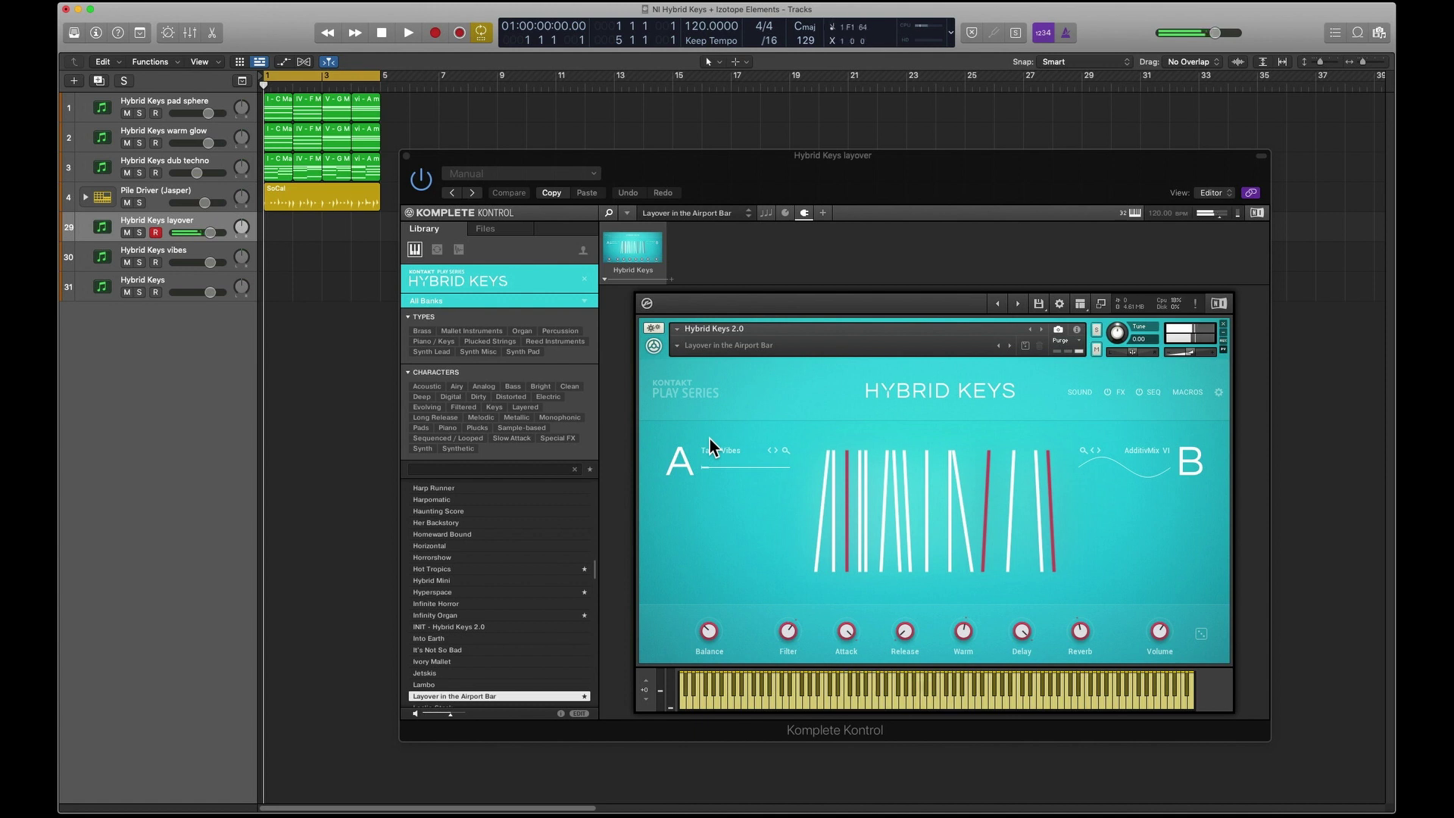
click(140, 113)
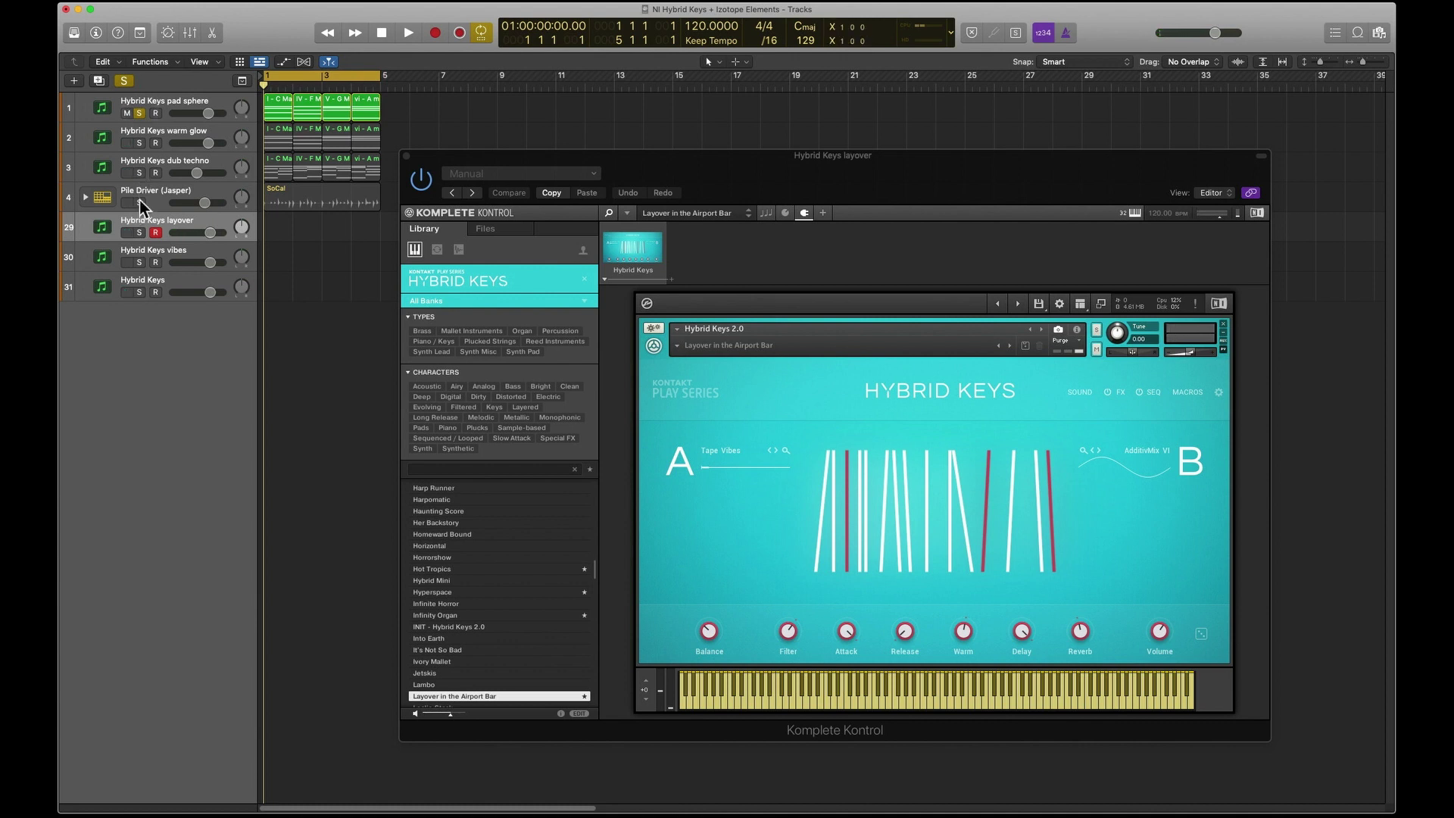
click(139, 203)
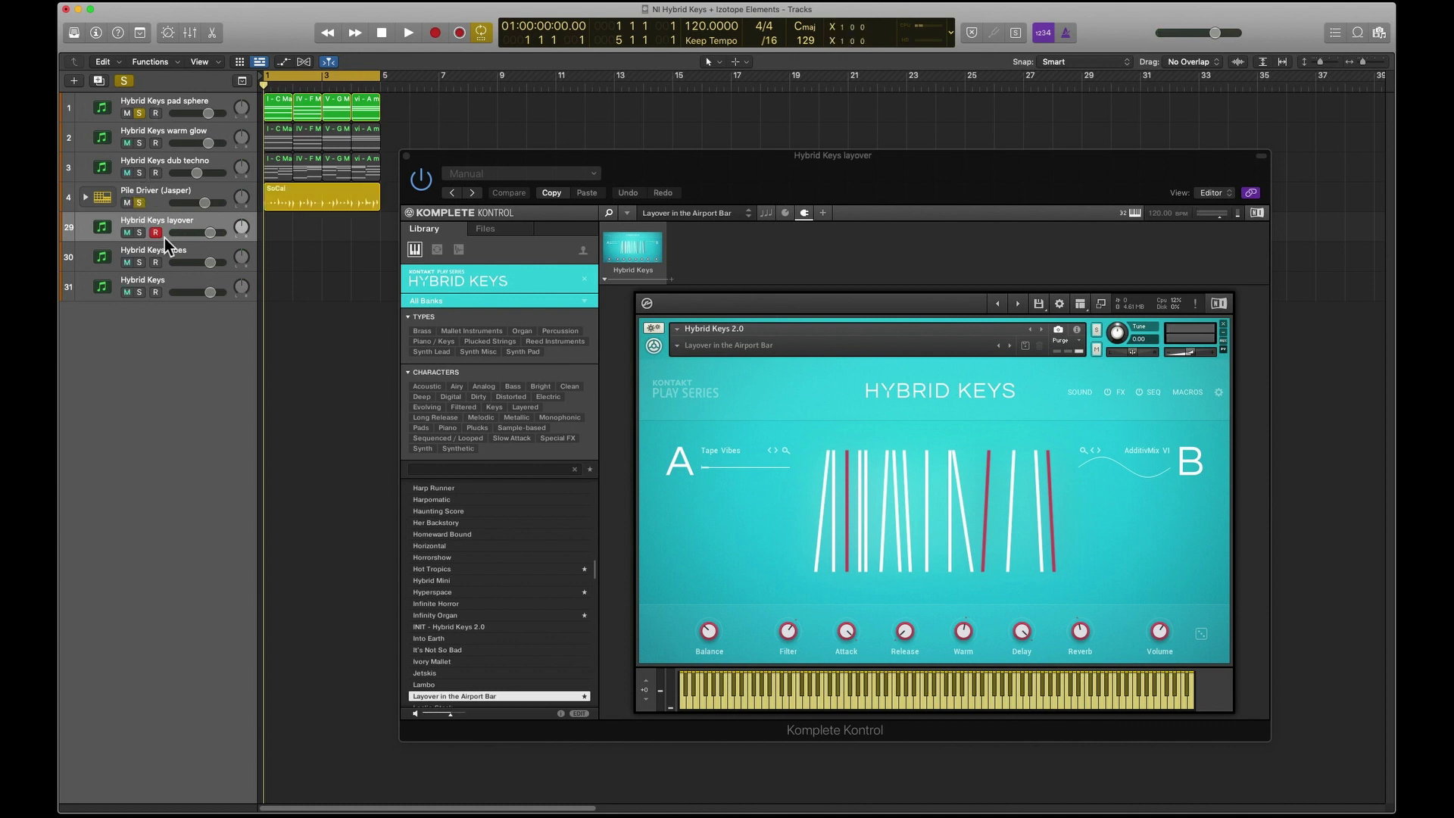
key(space)
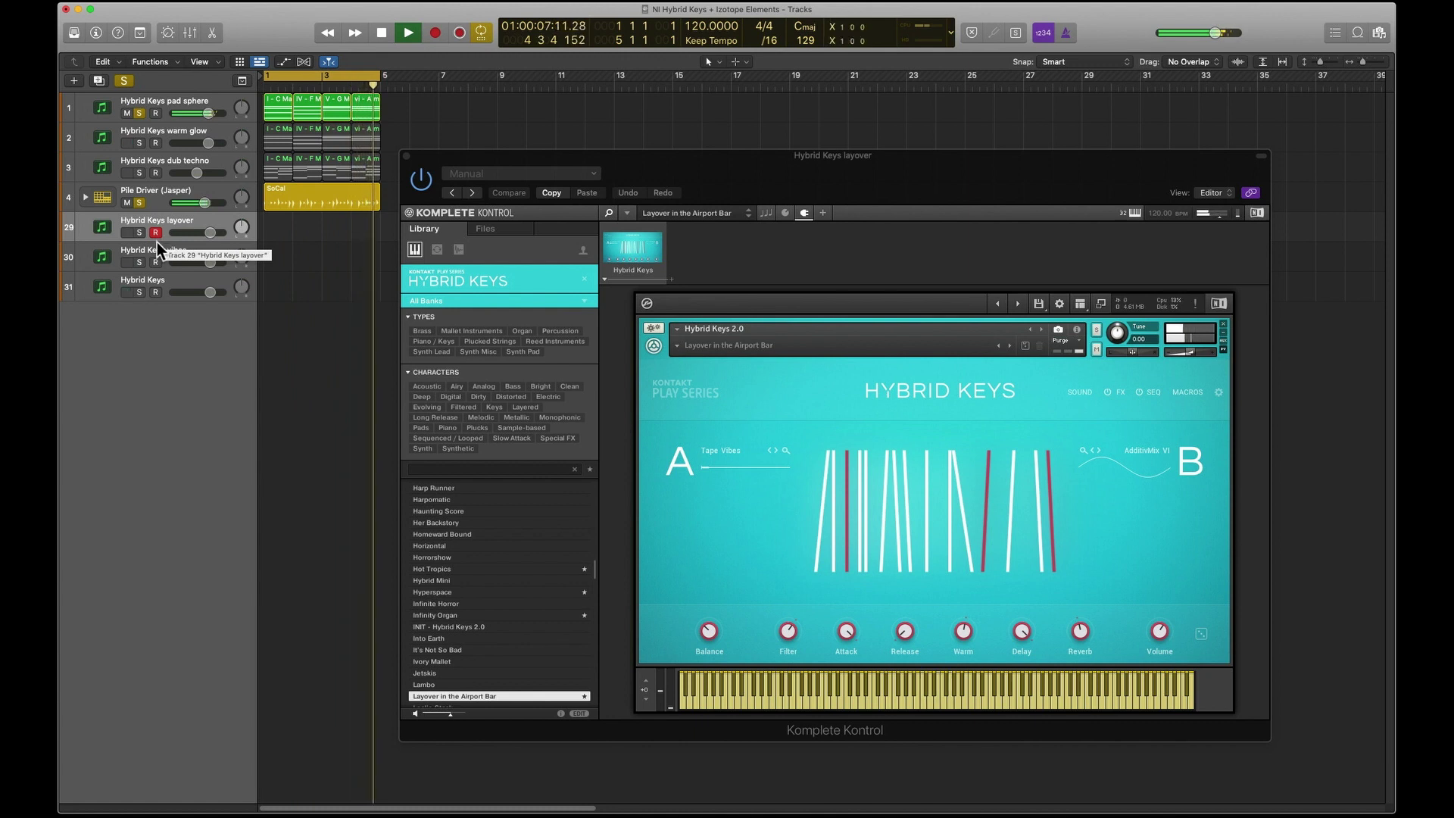
click(143, 234)
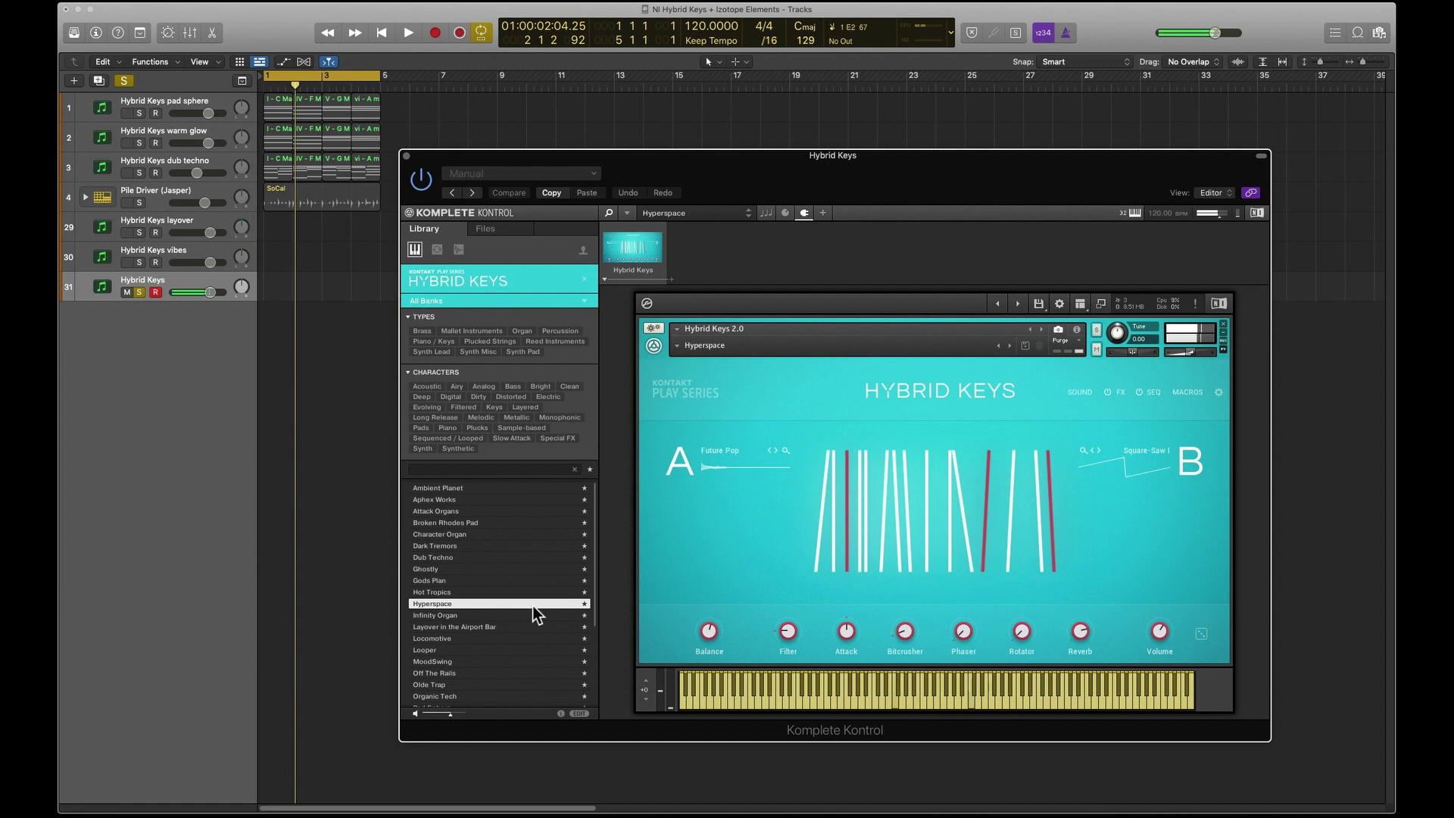
Audition the Olde Trap and Profound Pad presets, then load Ambient Planet
key(Down)
key(Down)
key(Down)
key(Down)
key(Down)
key(Down)
key(Down)
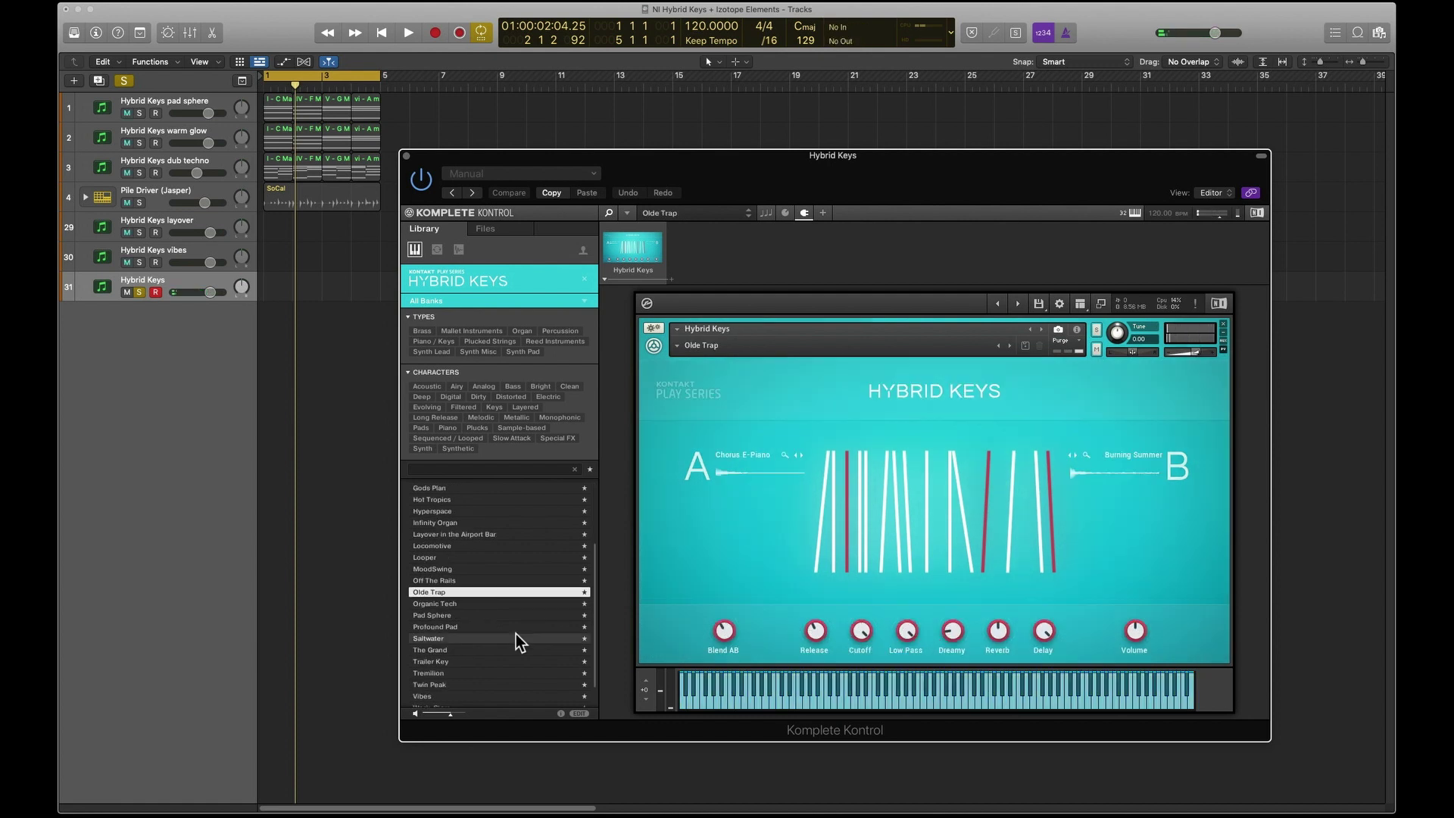
scroll(503, 646, down, 2)
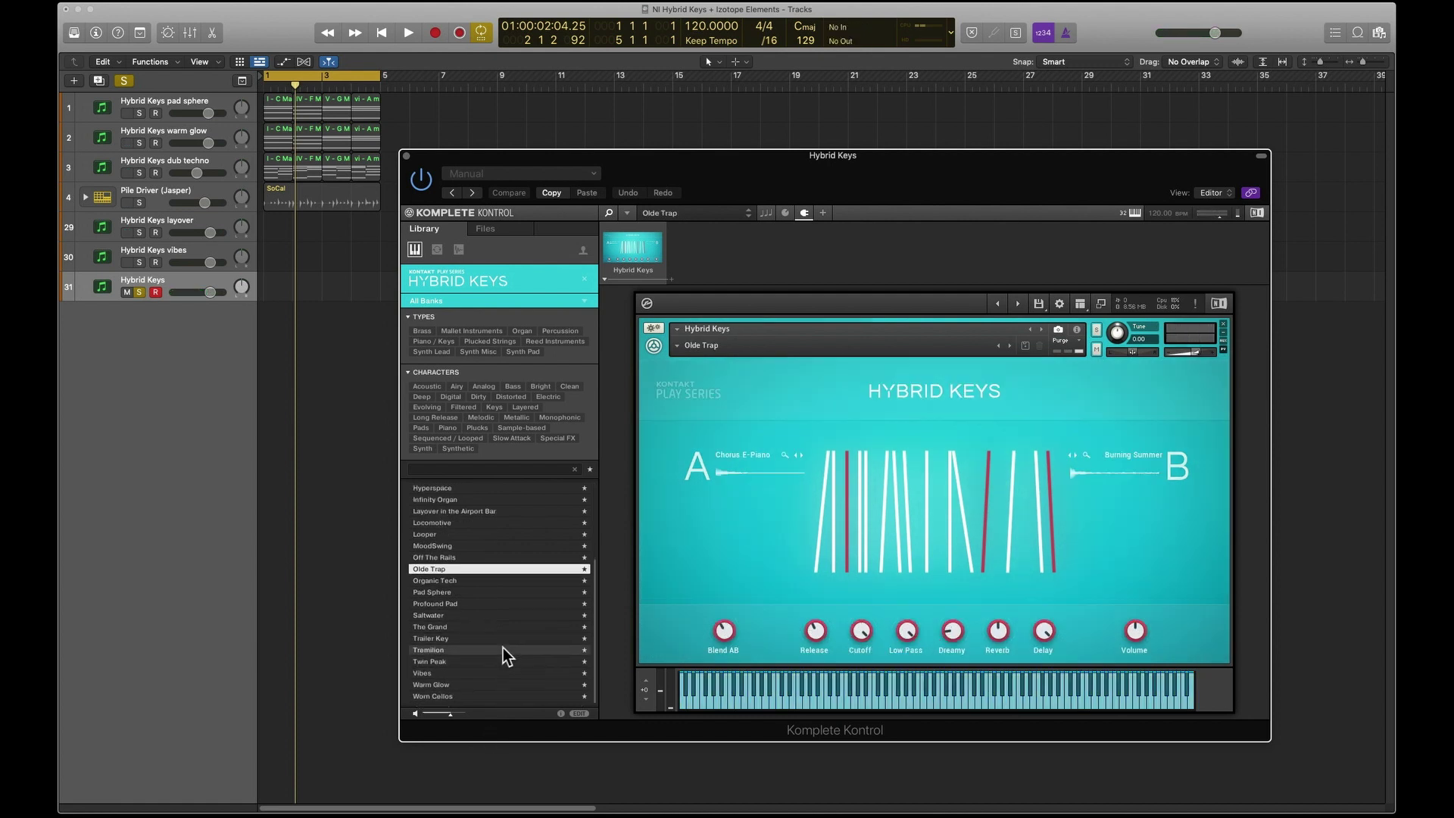
scroll(506, 629, up, 1)
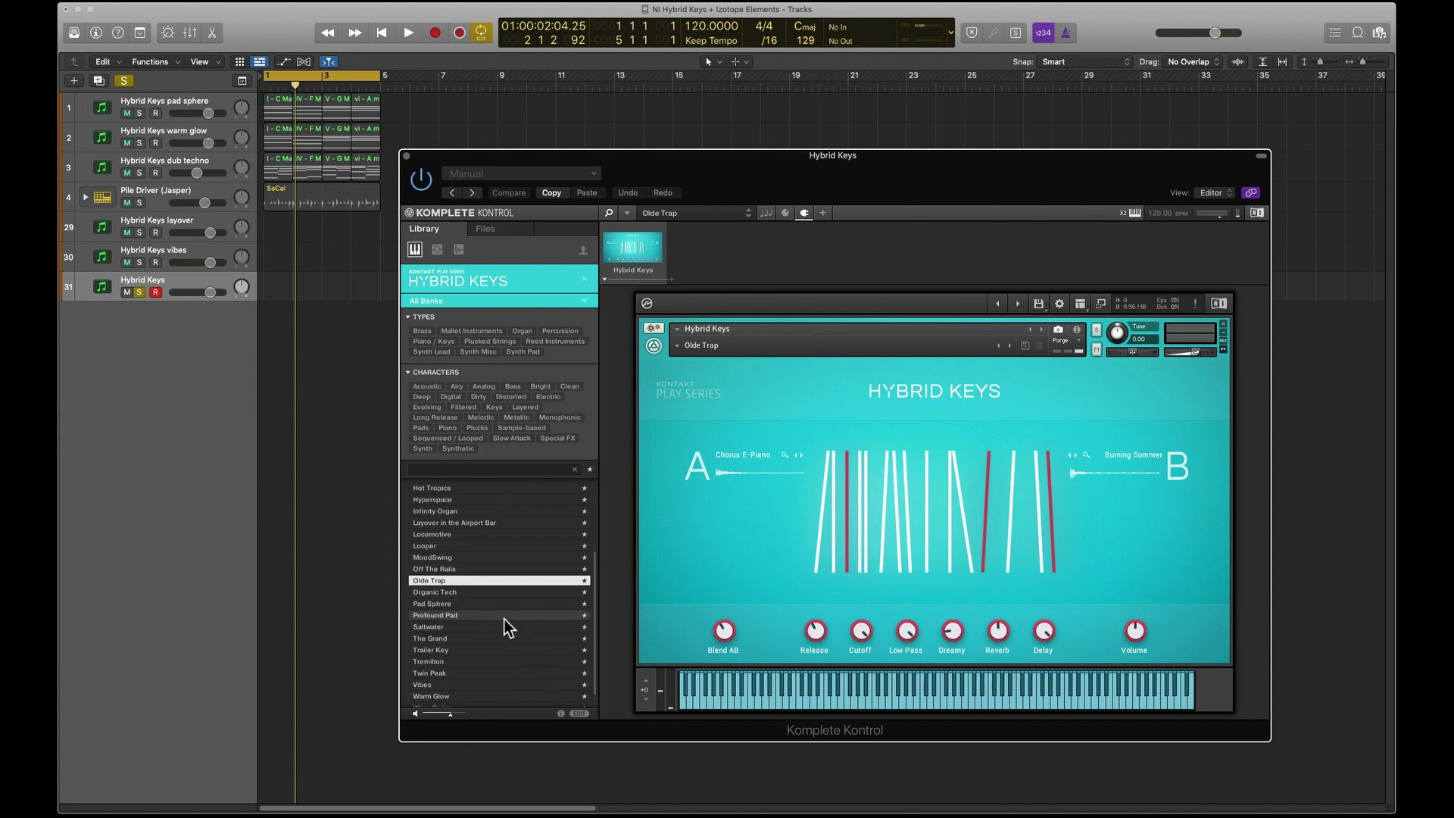
click(504, 616)
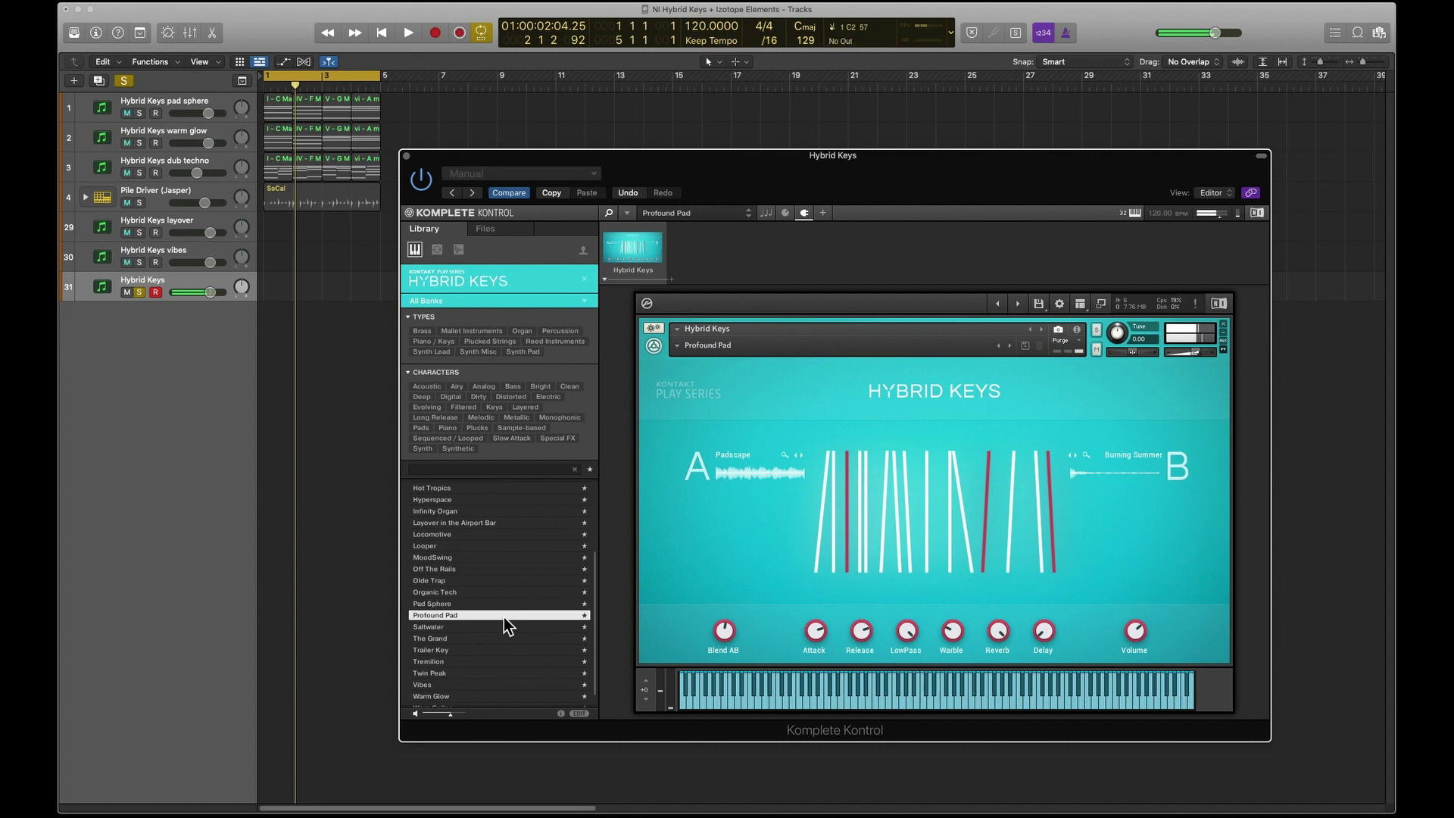
scroll(503, 625, up, 3)
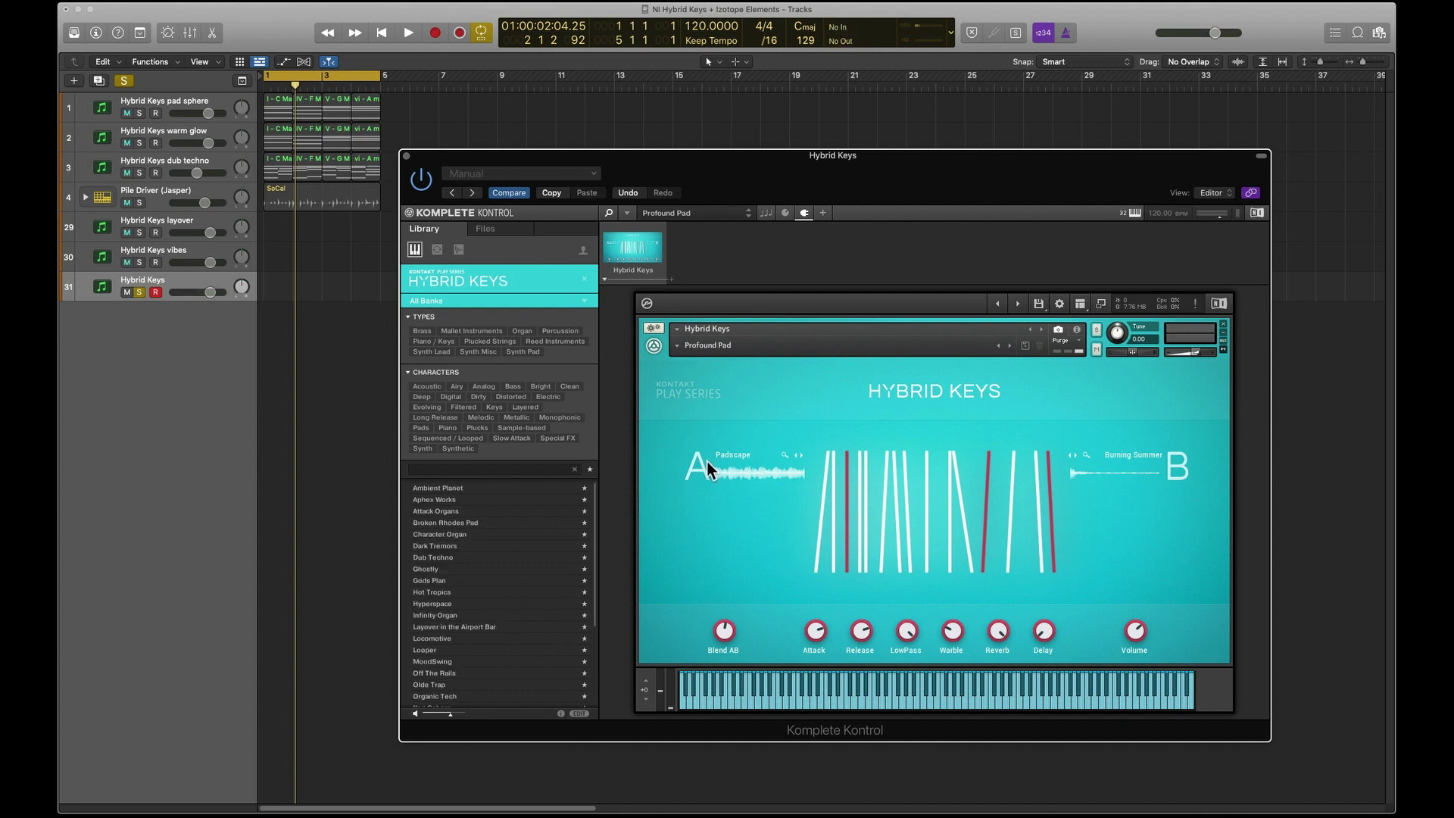
click(517, 491)
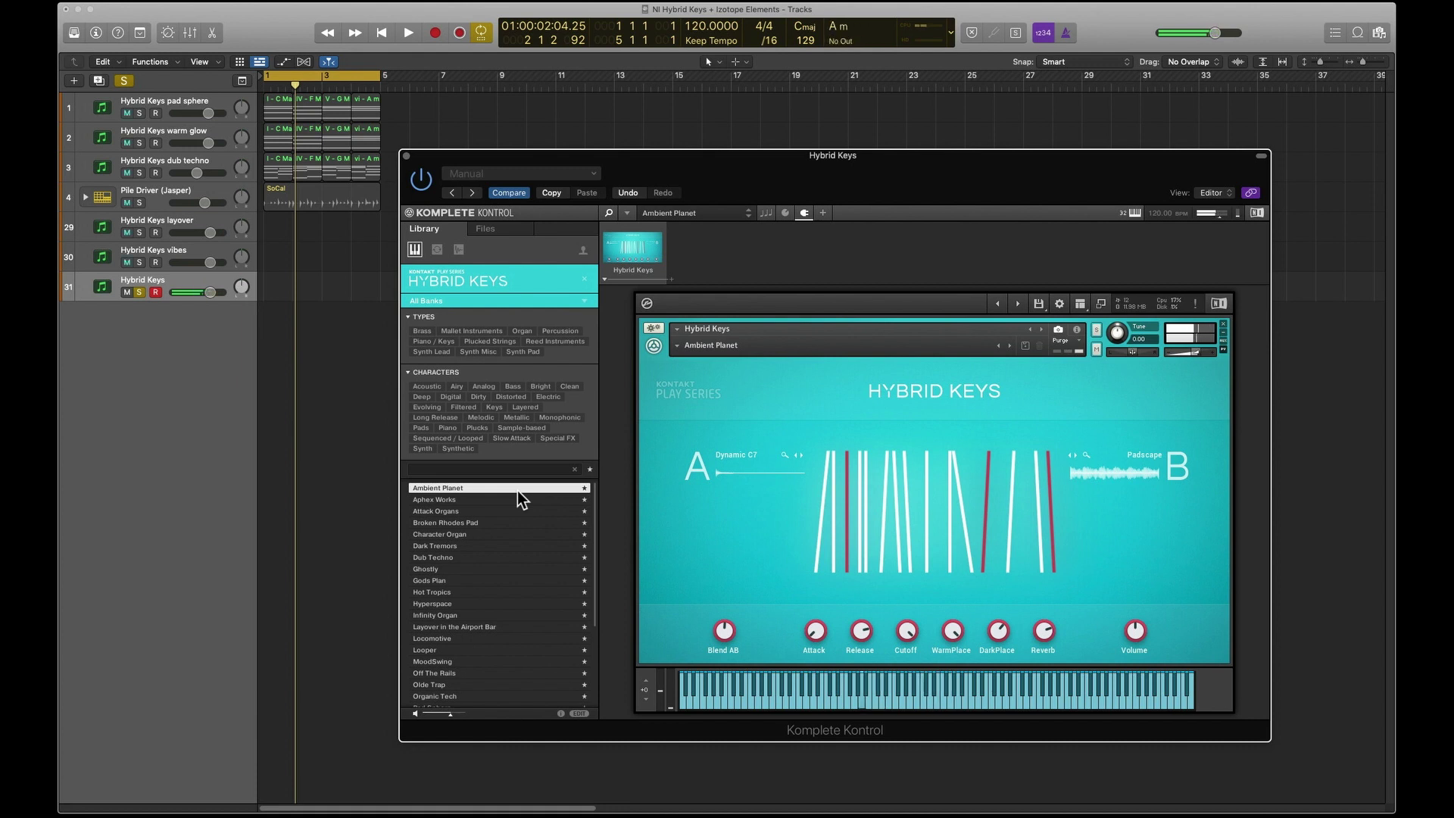
Swap Ambient Planet's layer A from Dynamic C7 to Lofi Grand, leaving Padscape on B
click(738, 455)
click(765, 481)
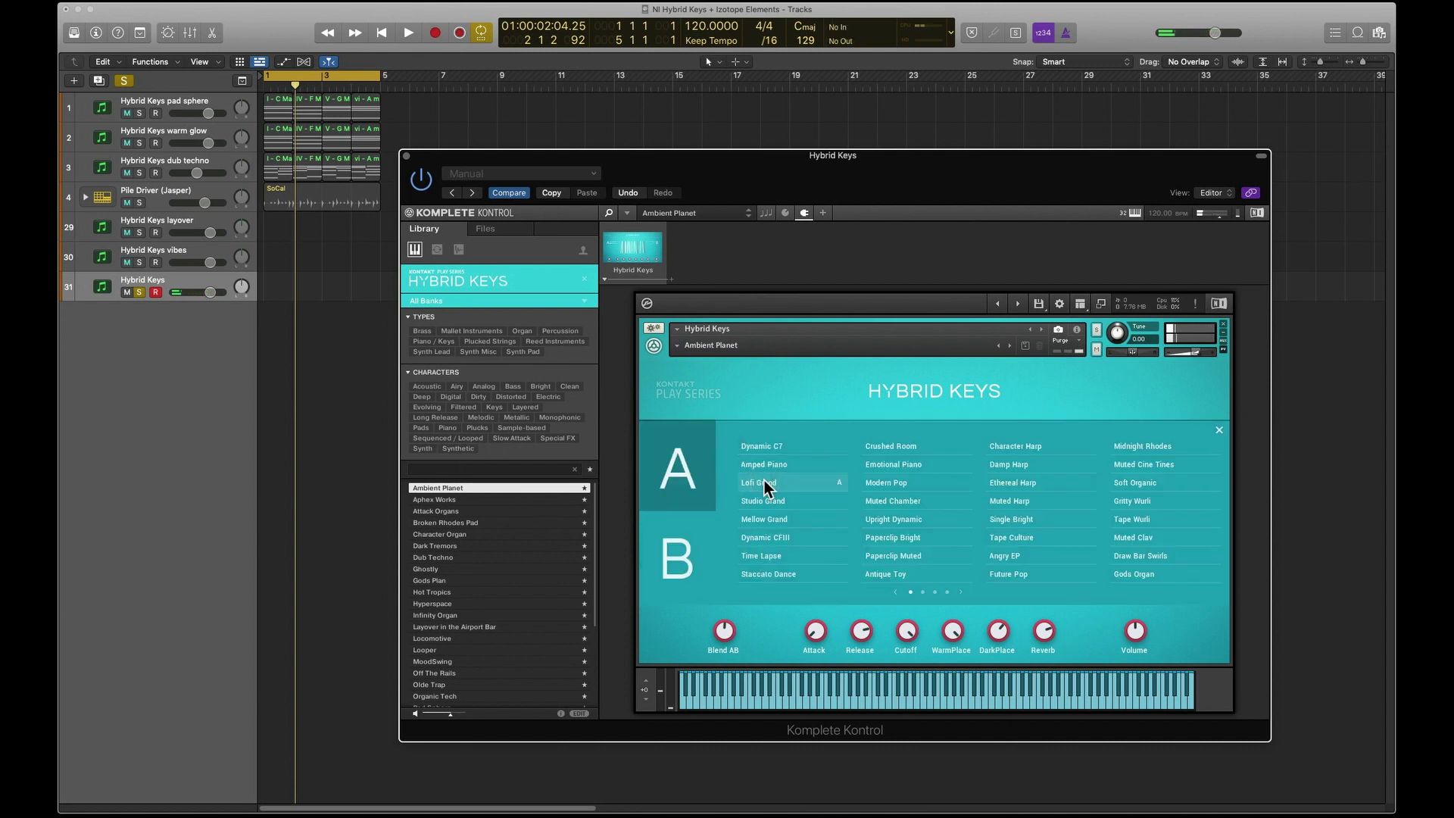
click(1220, 430)
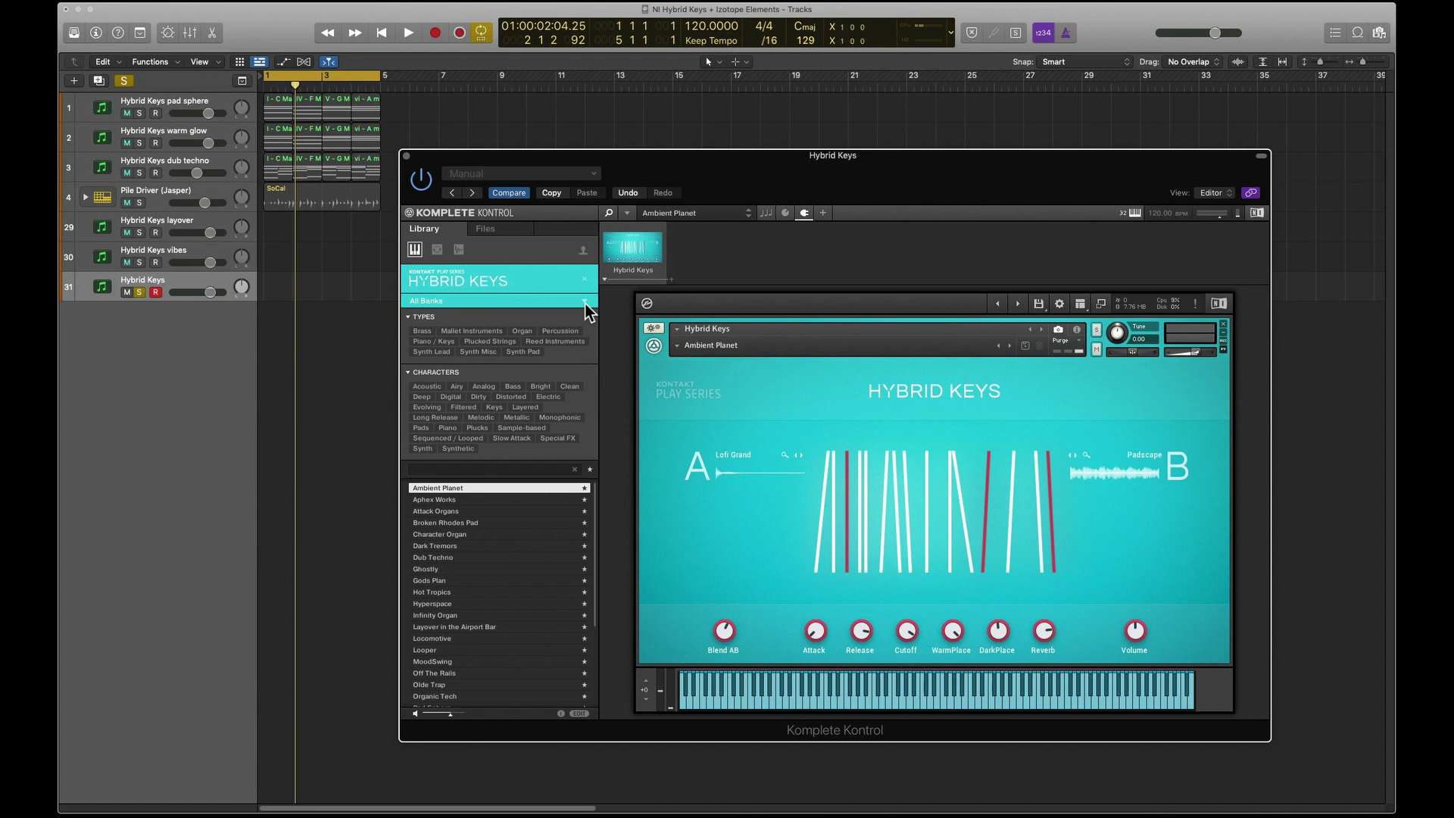
Close Komplete Kontrol, turn off Solo, and open Ozone 9 Elements on the Stereo Out
click(407, 156)
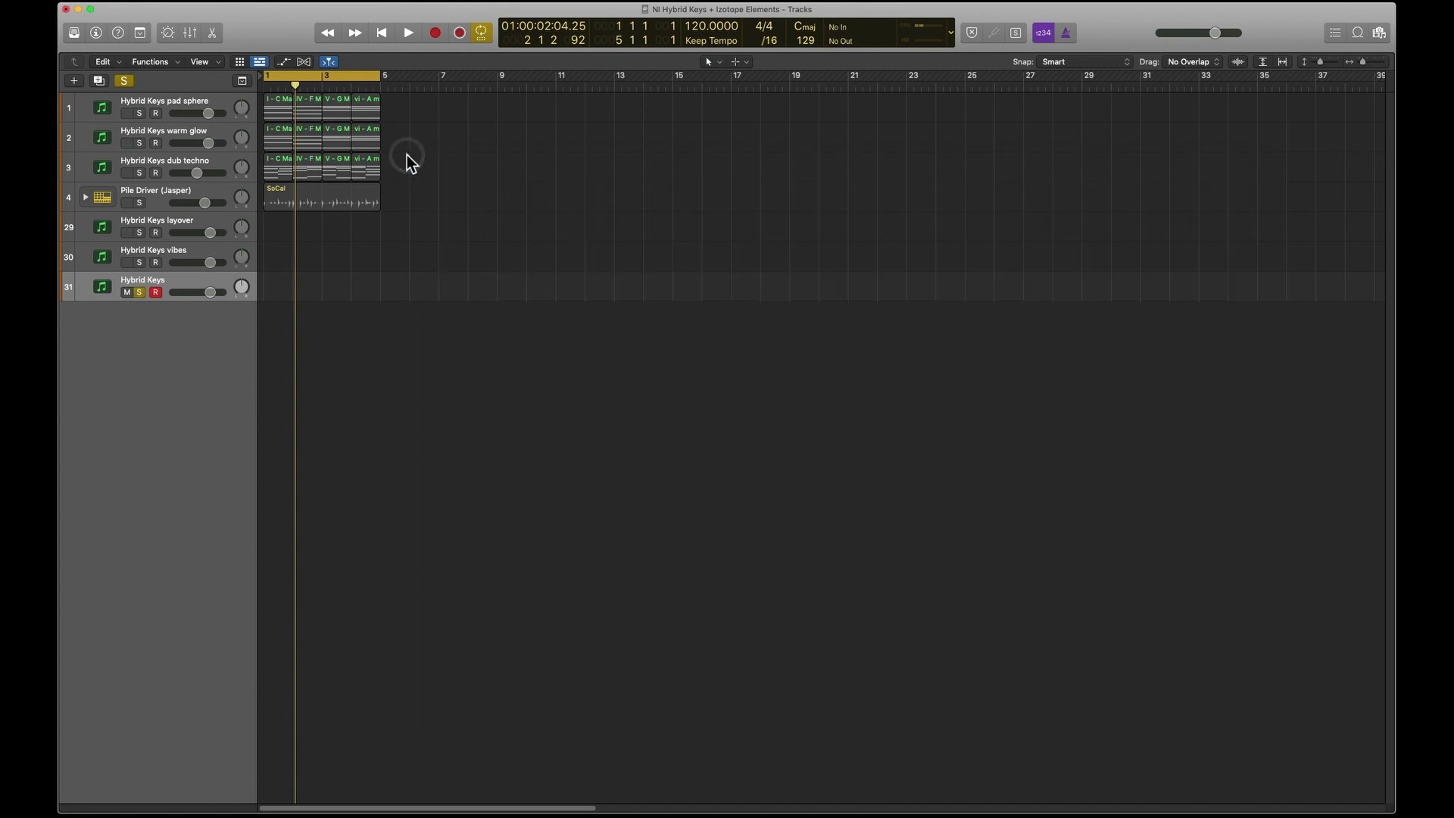
click(125, 81)
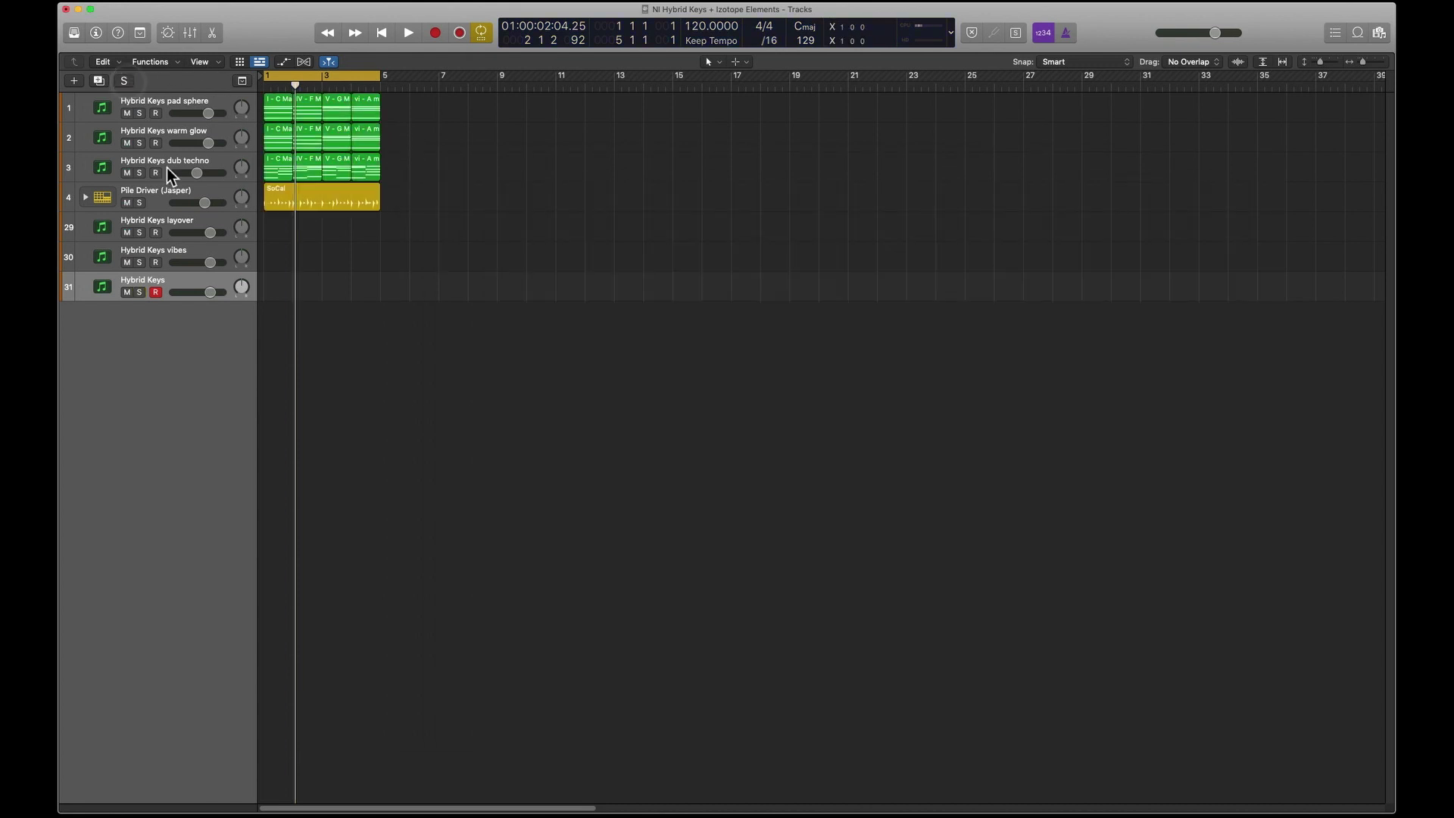
click(95, 33)
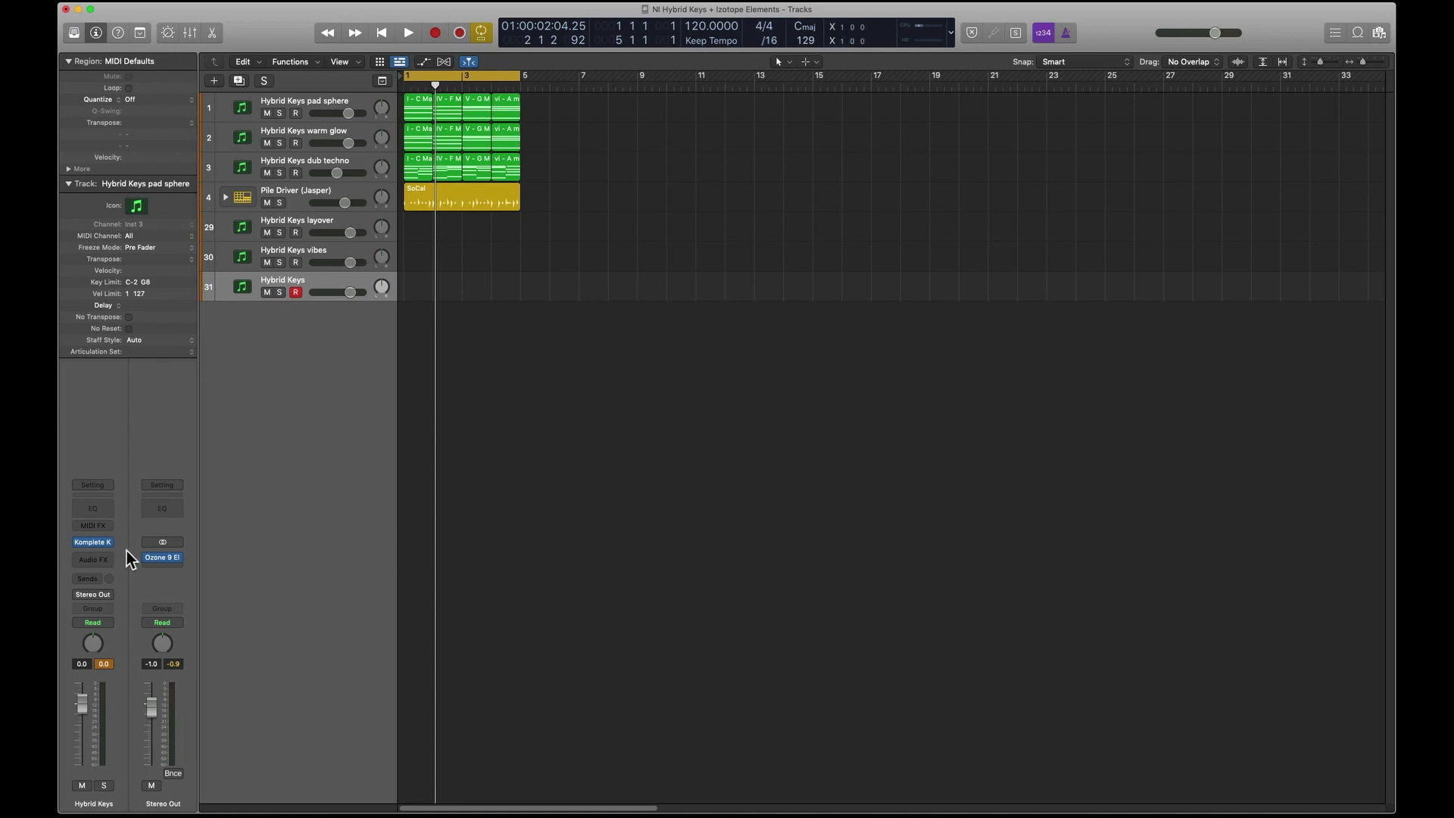
click(166, 559)
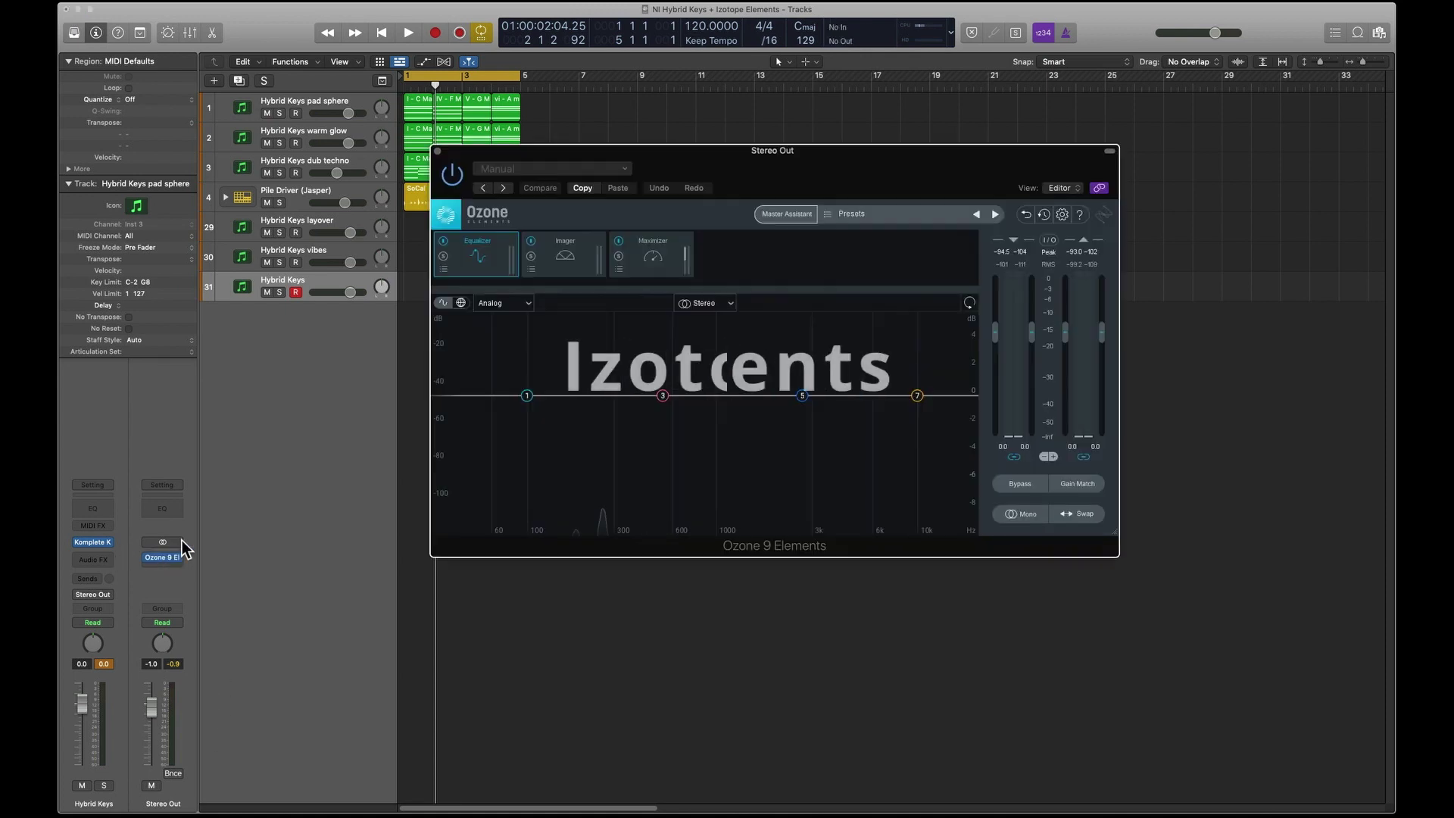
Reposition the Ozone window, mute the dub techno track, and start playback
drag(735, 224, 775, 282)
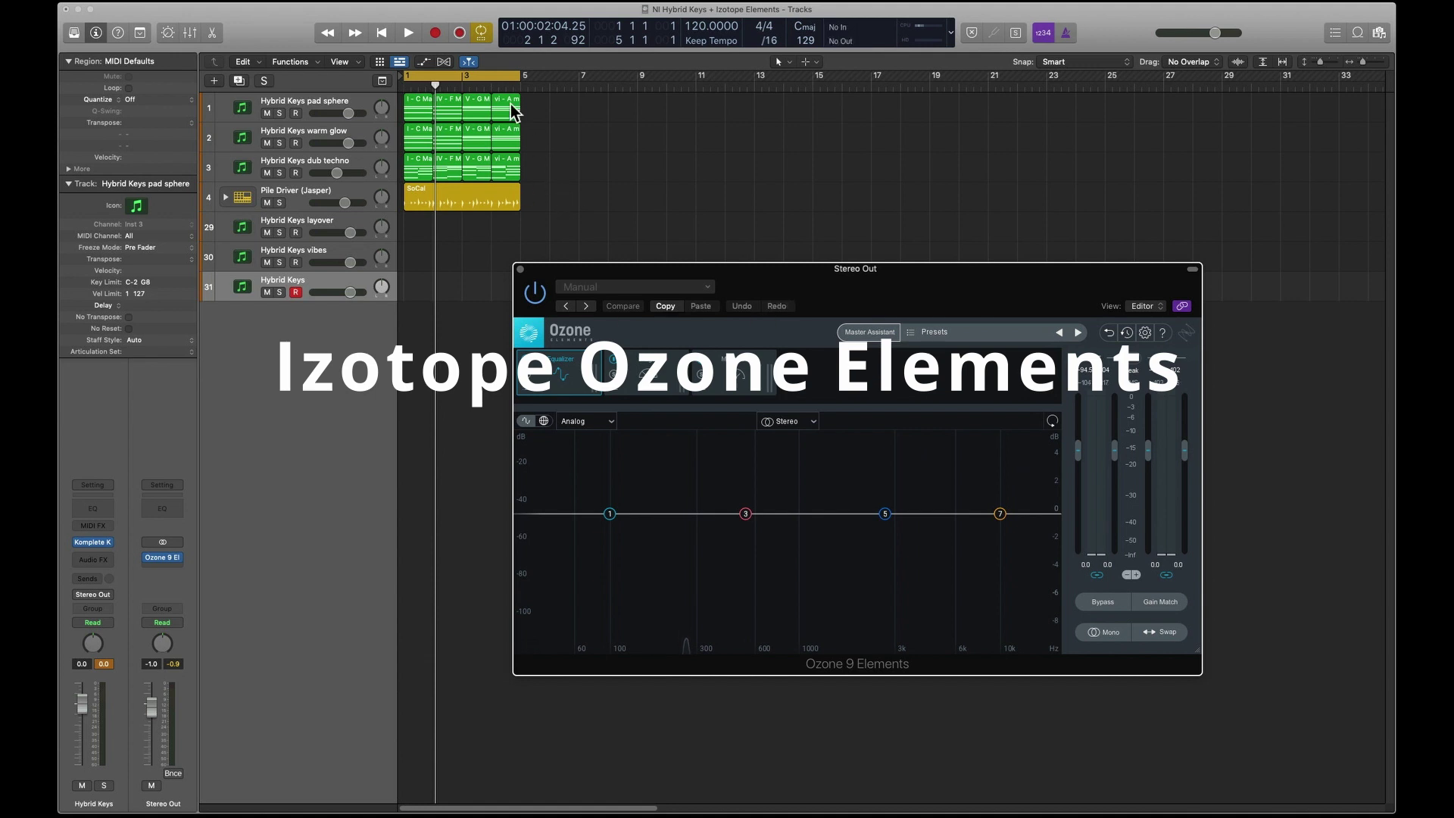
click(282, 177)
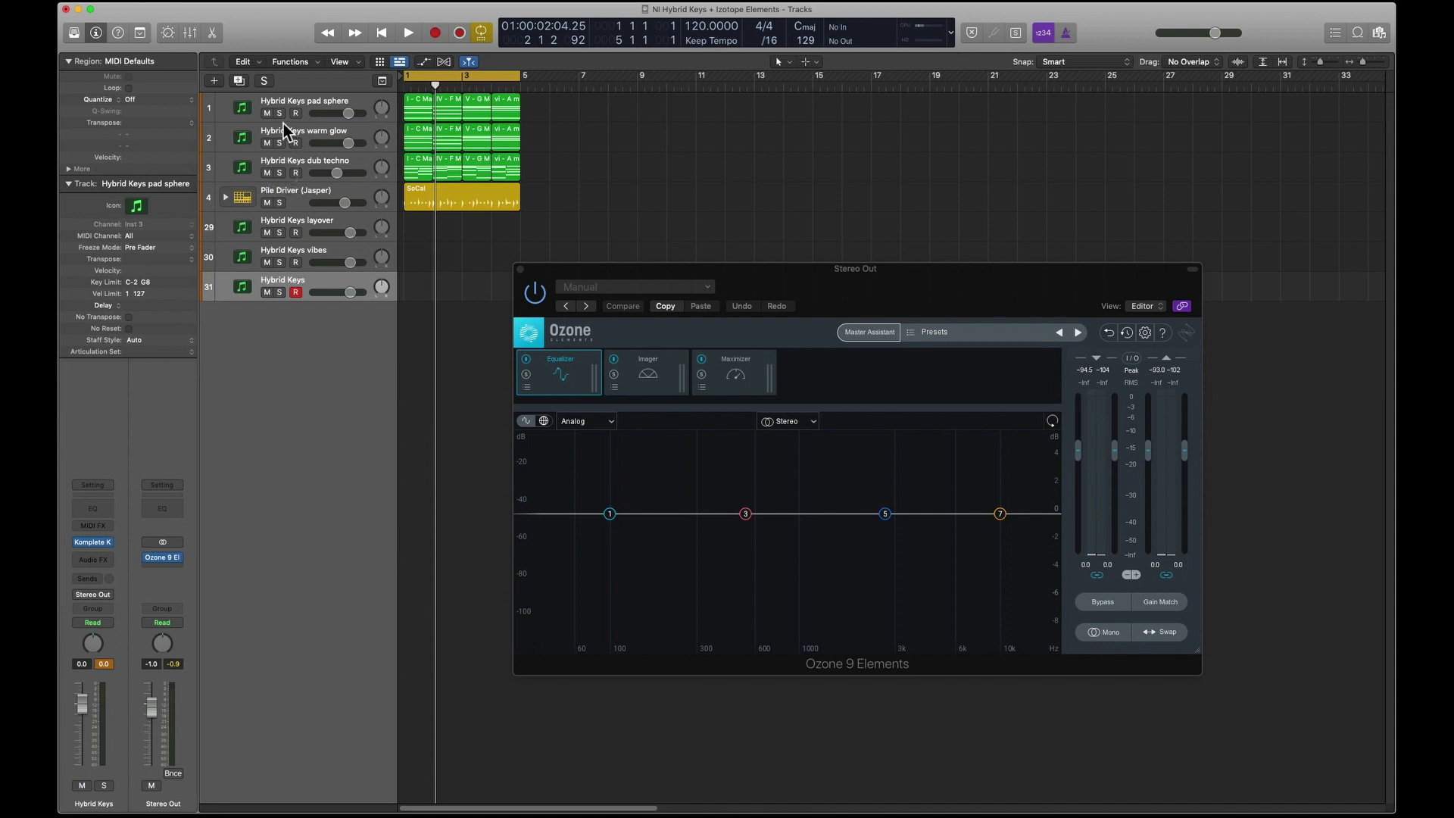
click(267, 174)
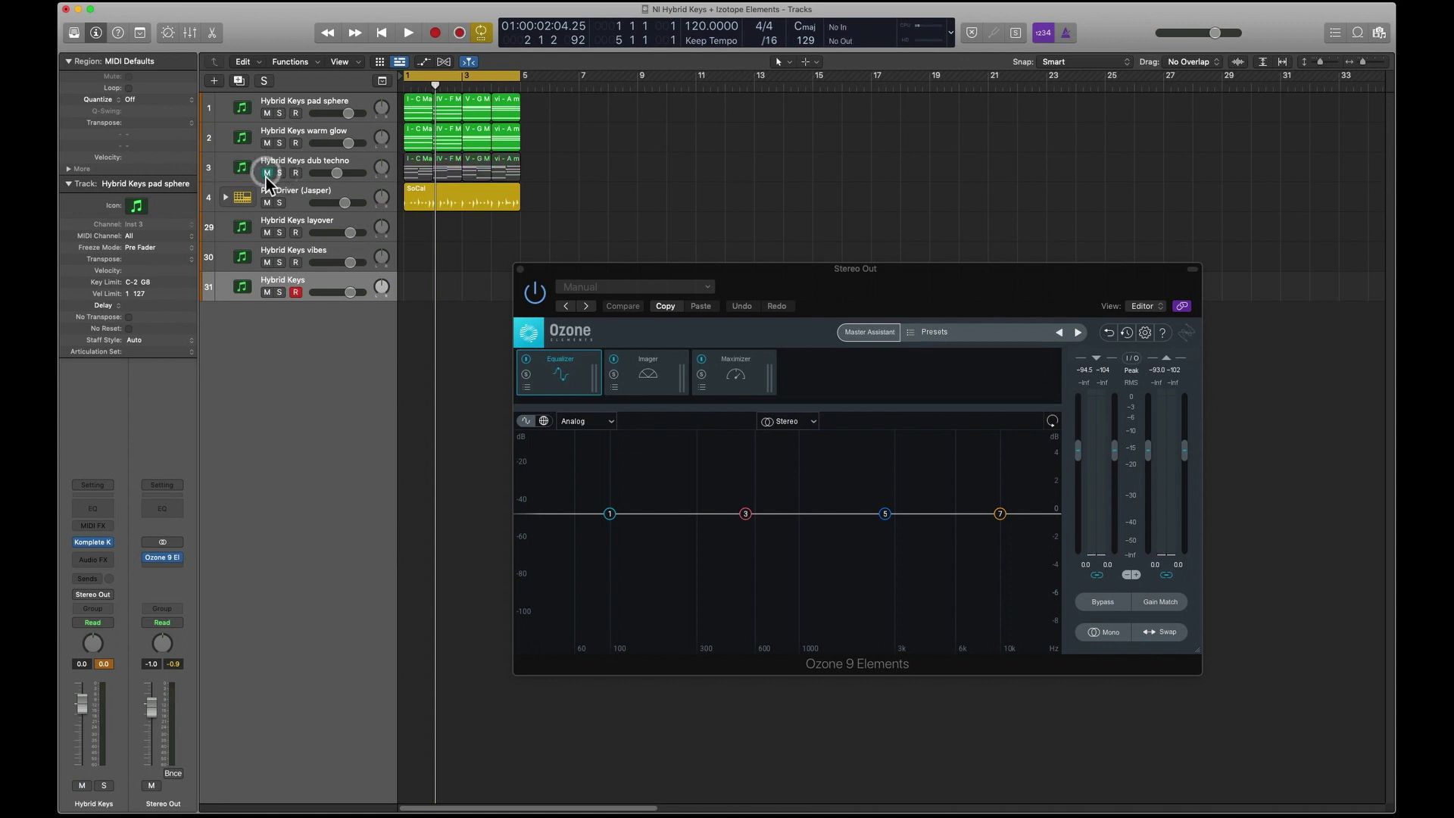
click(407, 34)
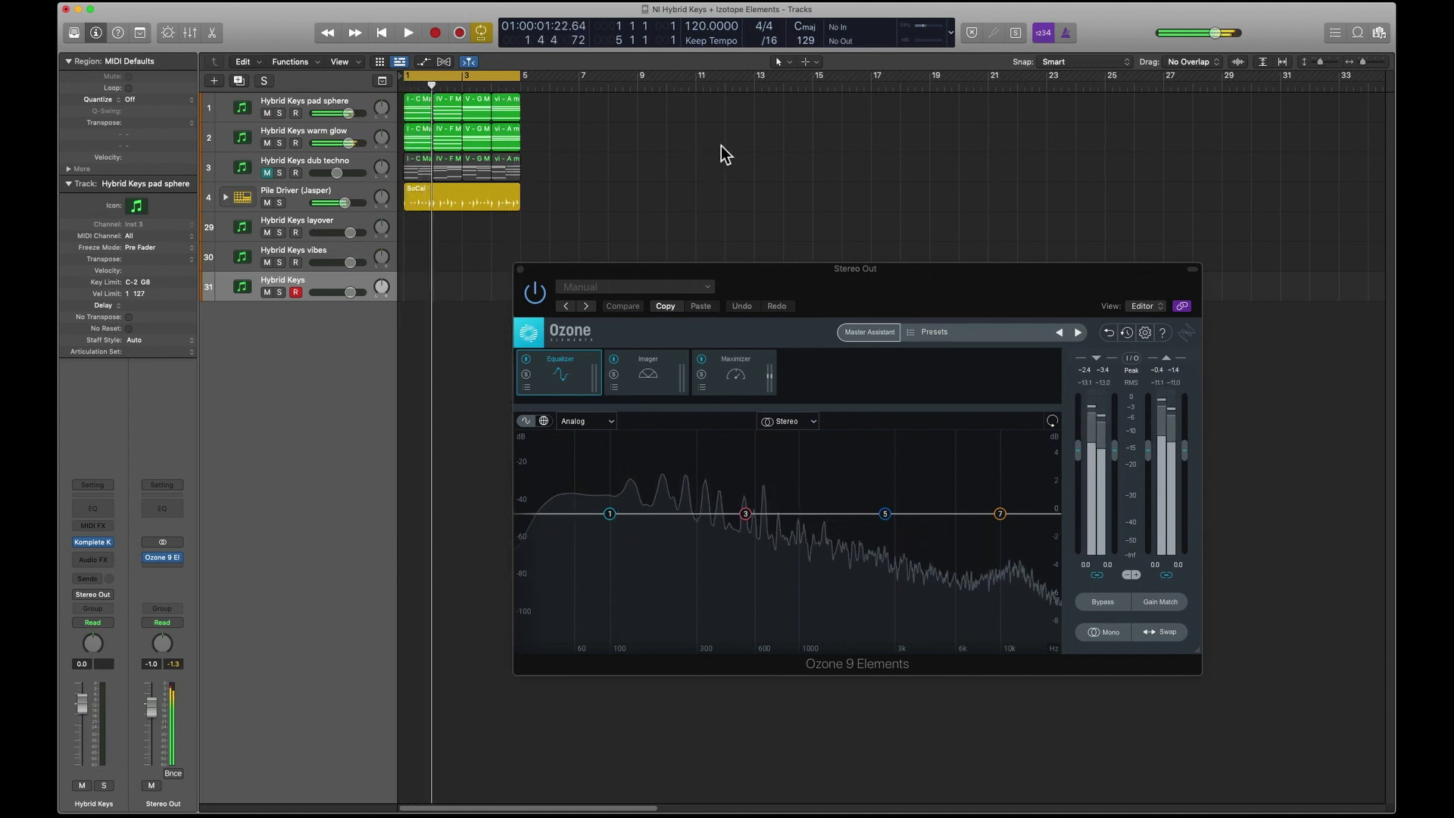
Browse Ozone's Imager, Maximizer and Equalizer modules while the mix plays
click(661, 373)
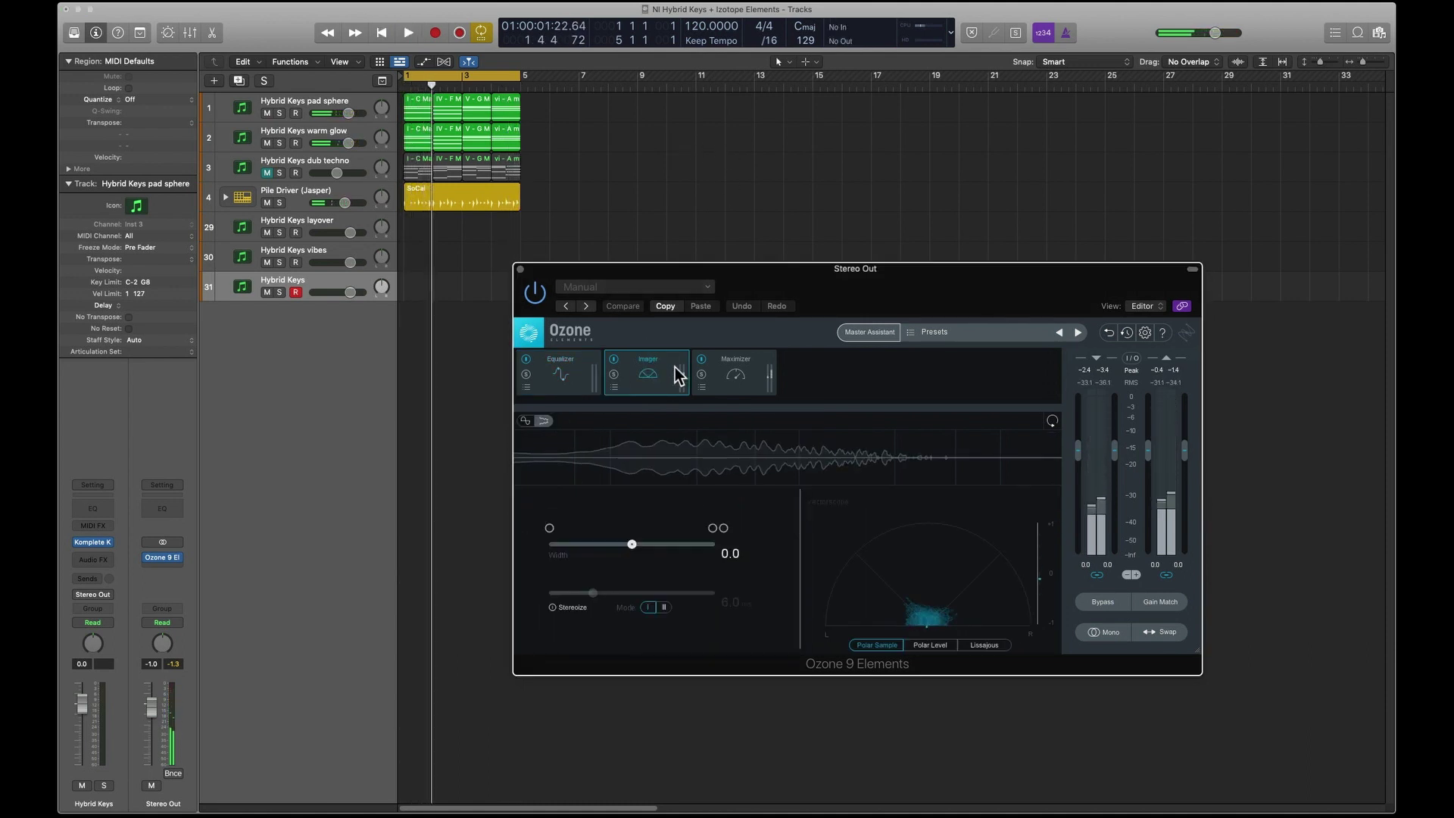
key(space)
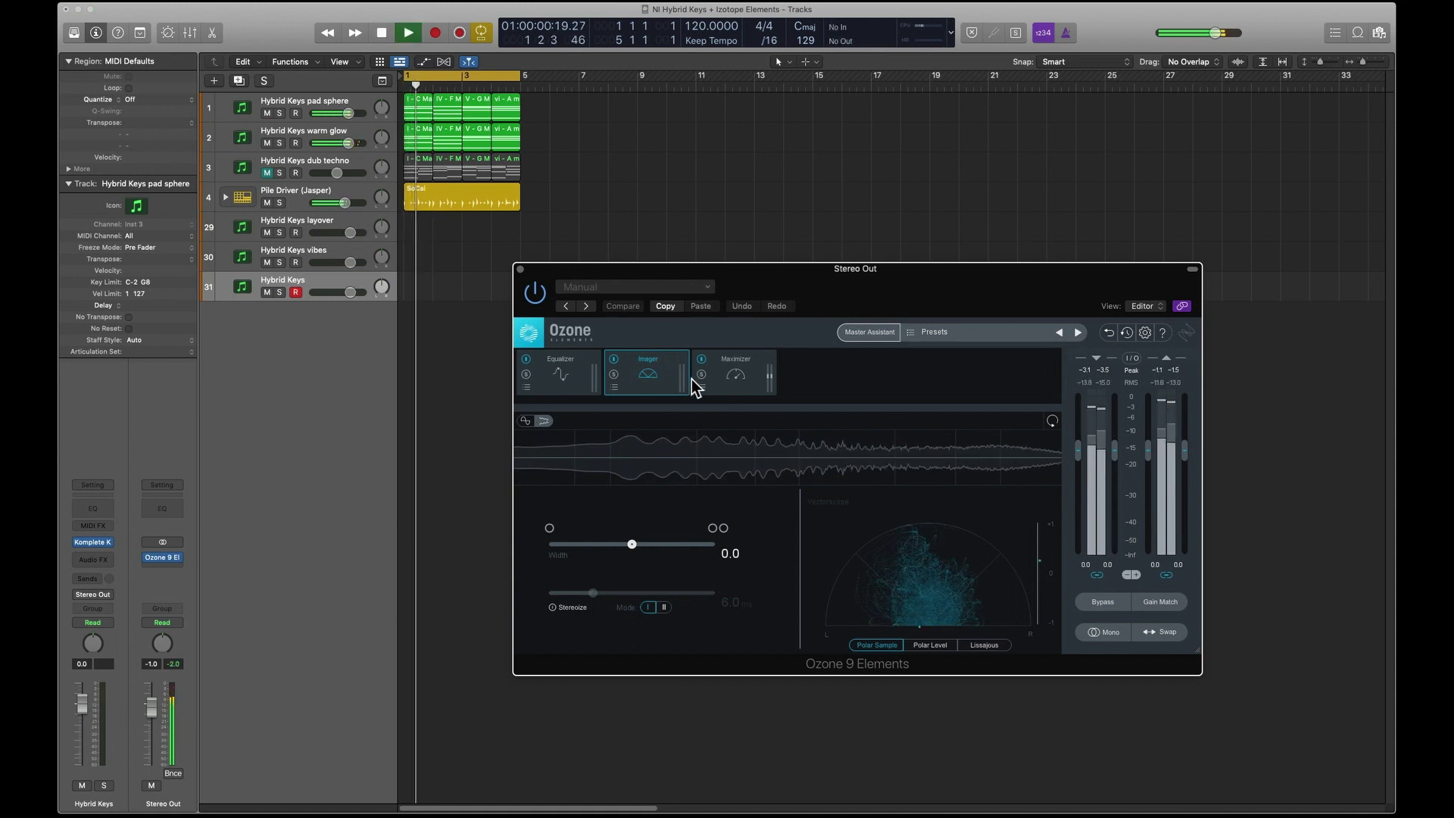
click(725, 362)
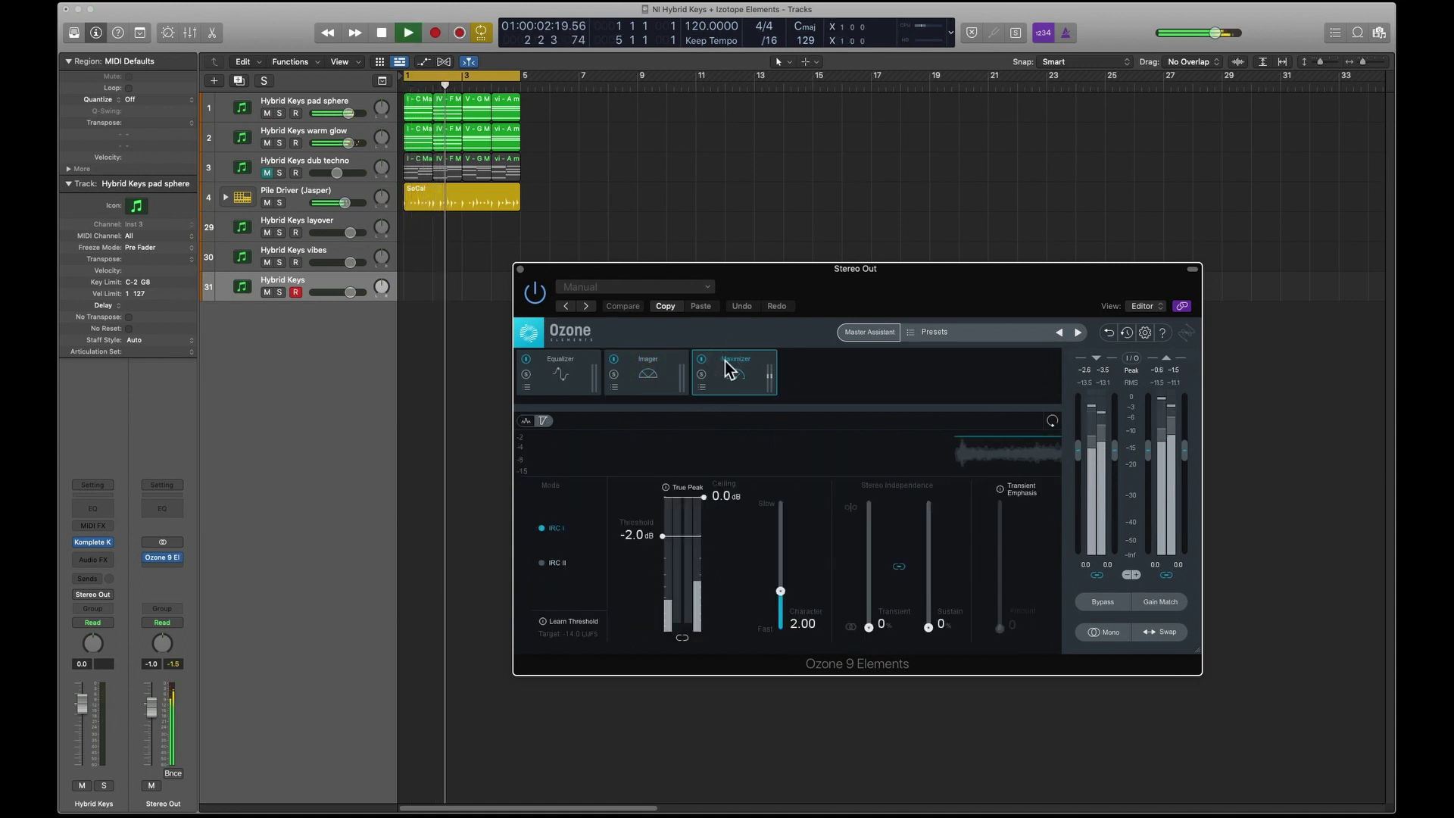
click(653, 365)
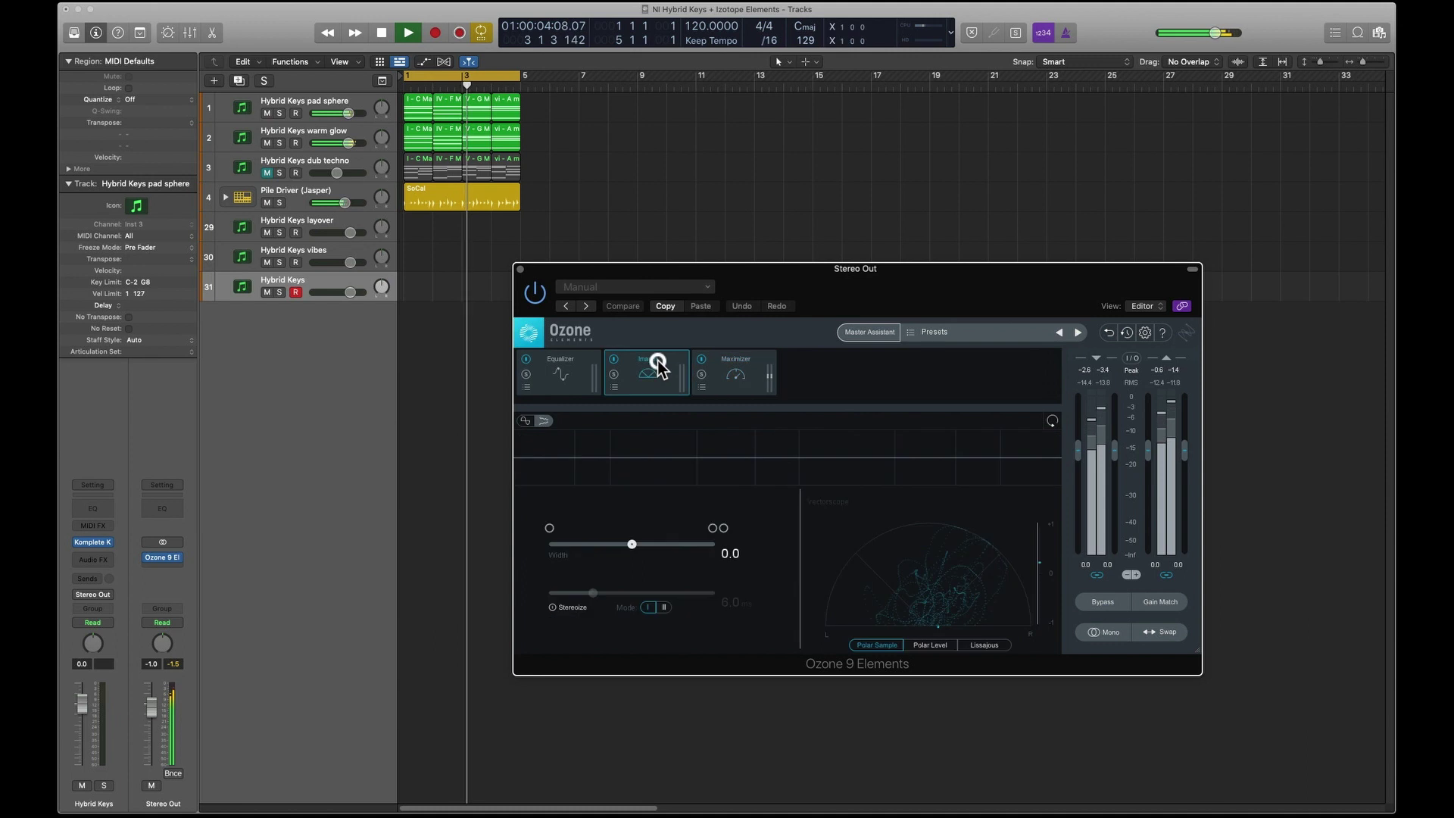
click(569, 366)
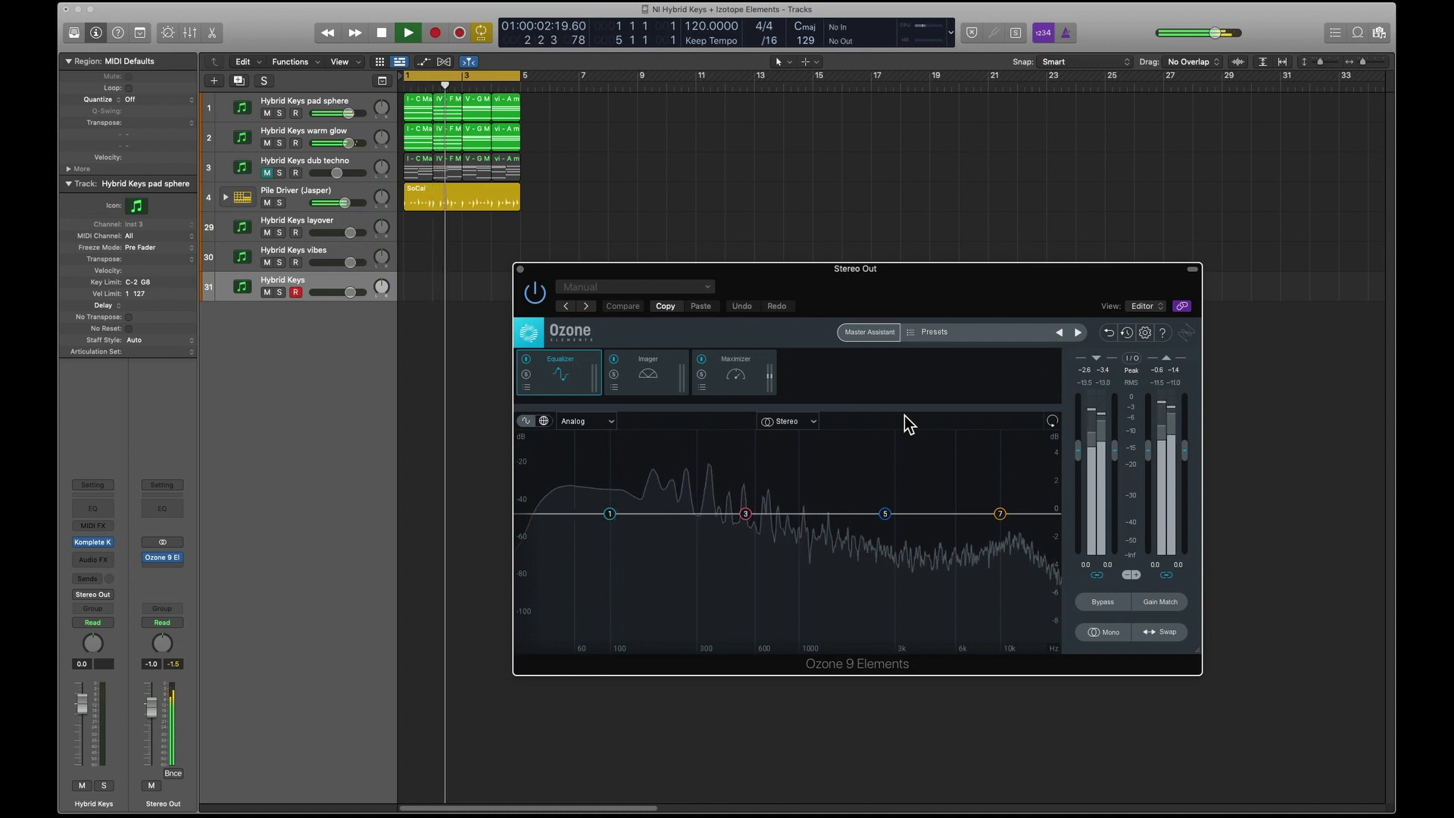
Open Ozone's Preset Manager and browse the All-Purpose Mastering folder
click(976, 334)
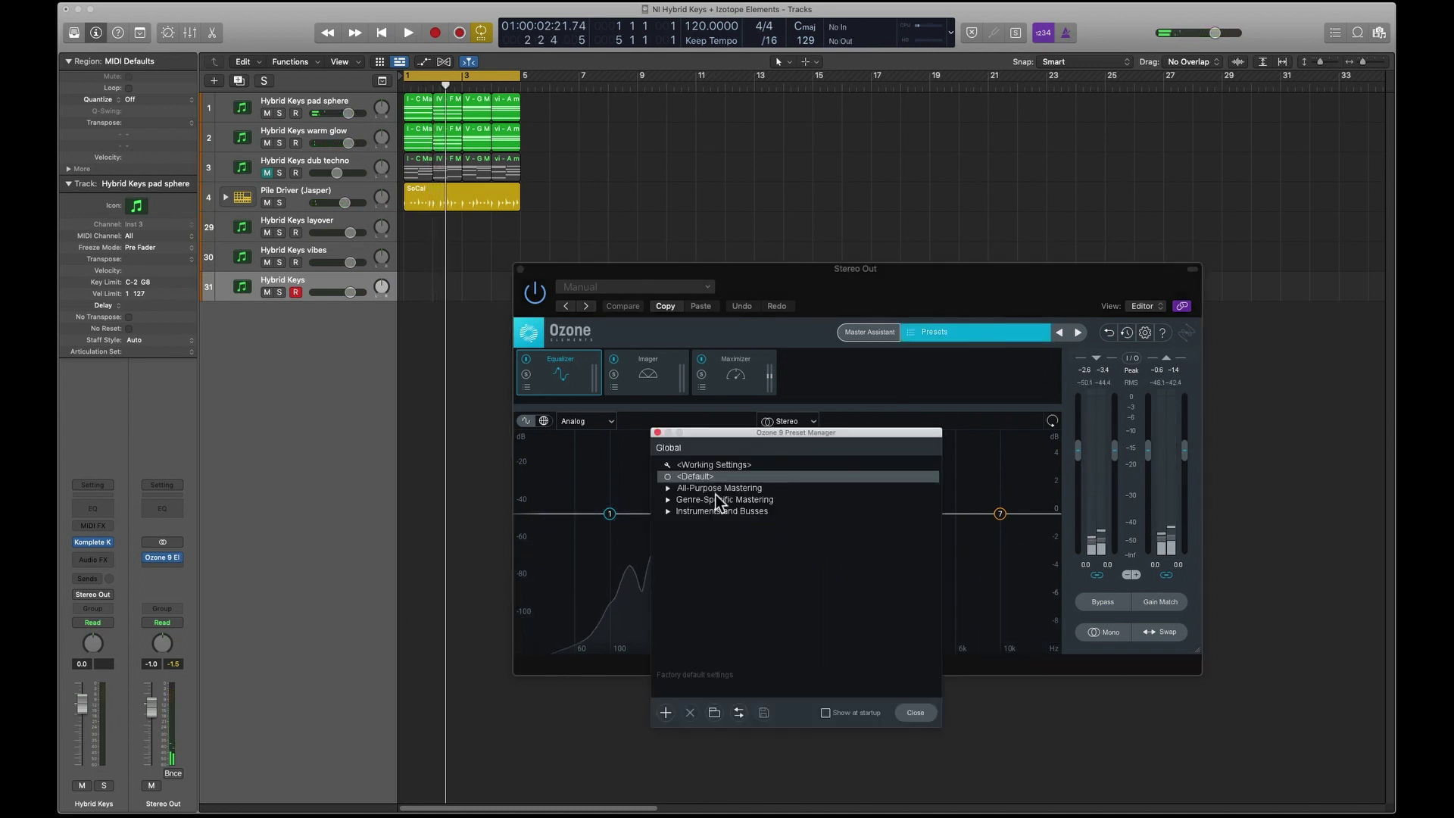
click(669, 489)
click(668, 489)
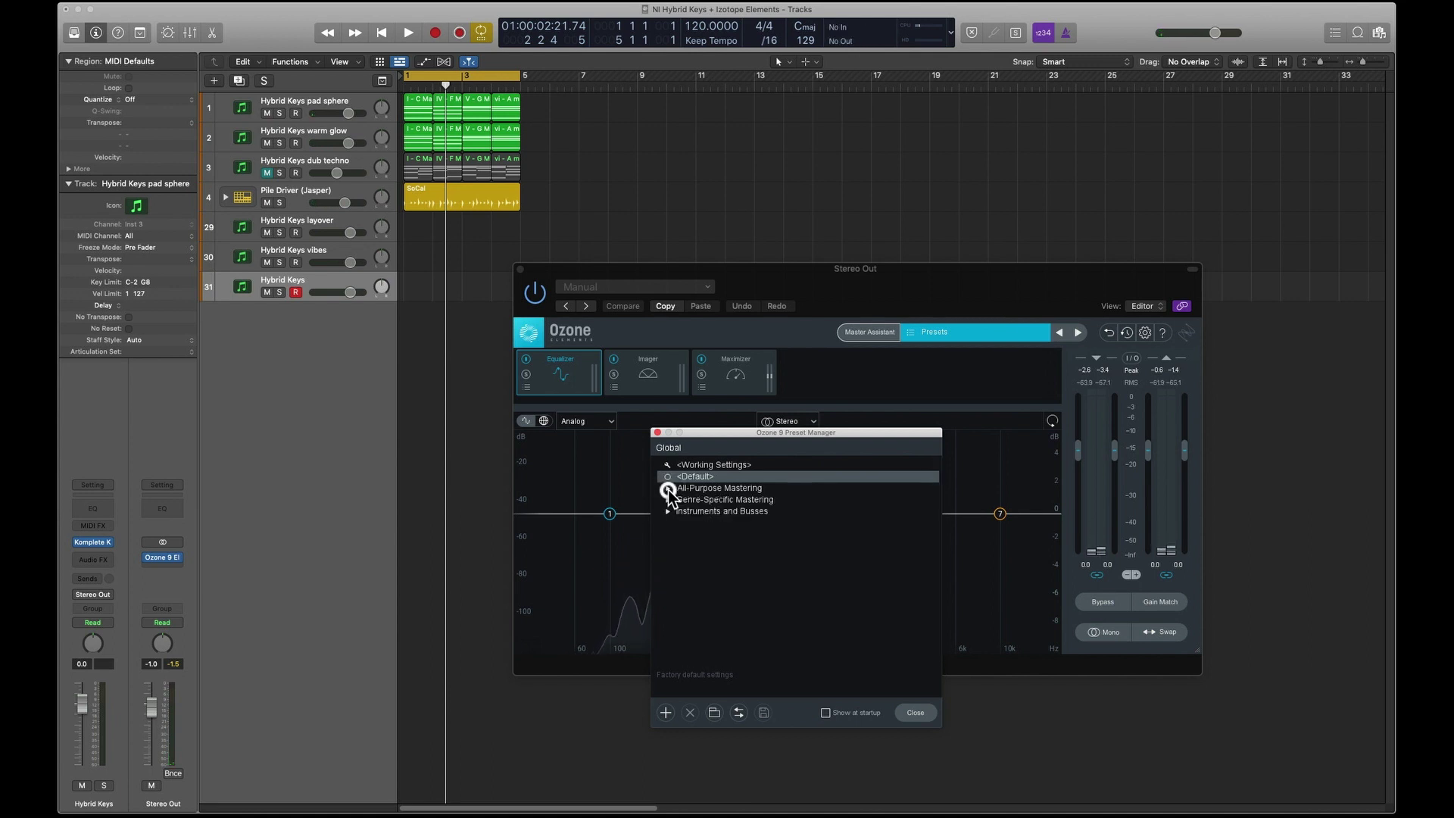
click(668, 489)
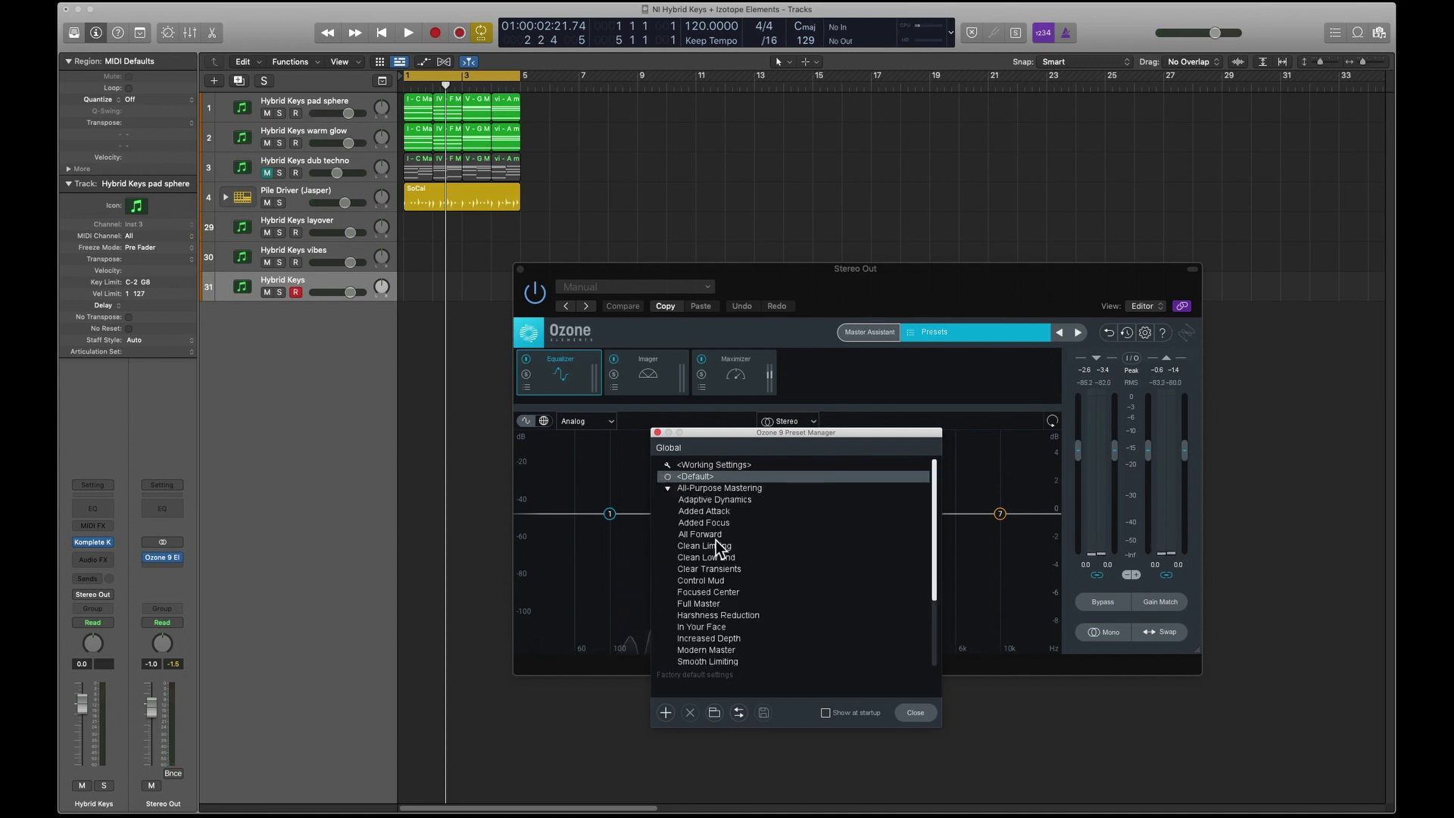
scroll(712, 557, down, 3)
scroll(695, 524, up, 3)
click(667, 488)
Browse the Genre-Specific Mastering presets, then collapse that folder
click(667, 500)
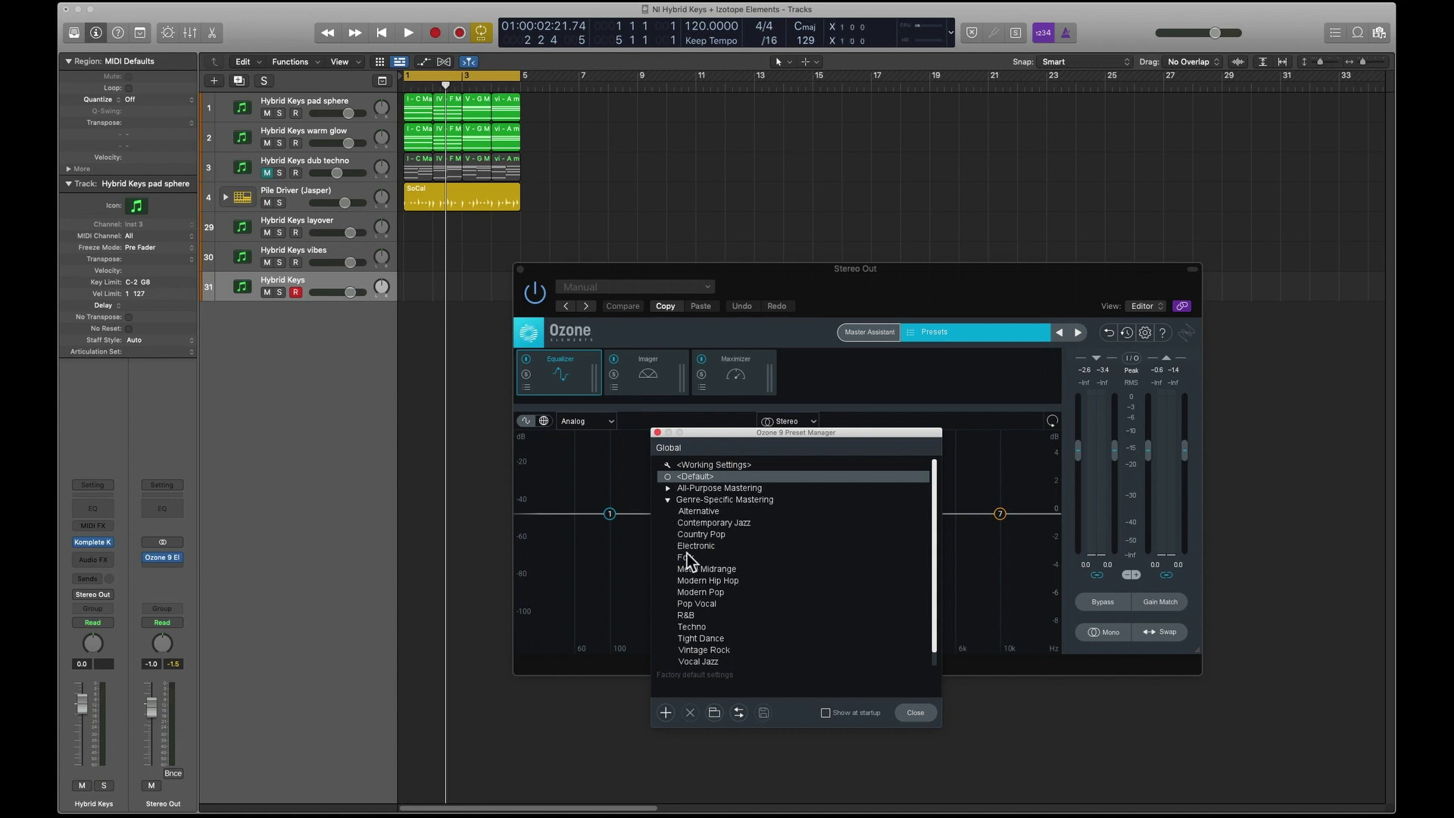
scroll(688, 550, down, 1)
scroll(688, 551, up, 1)
click(667, 500)
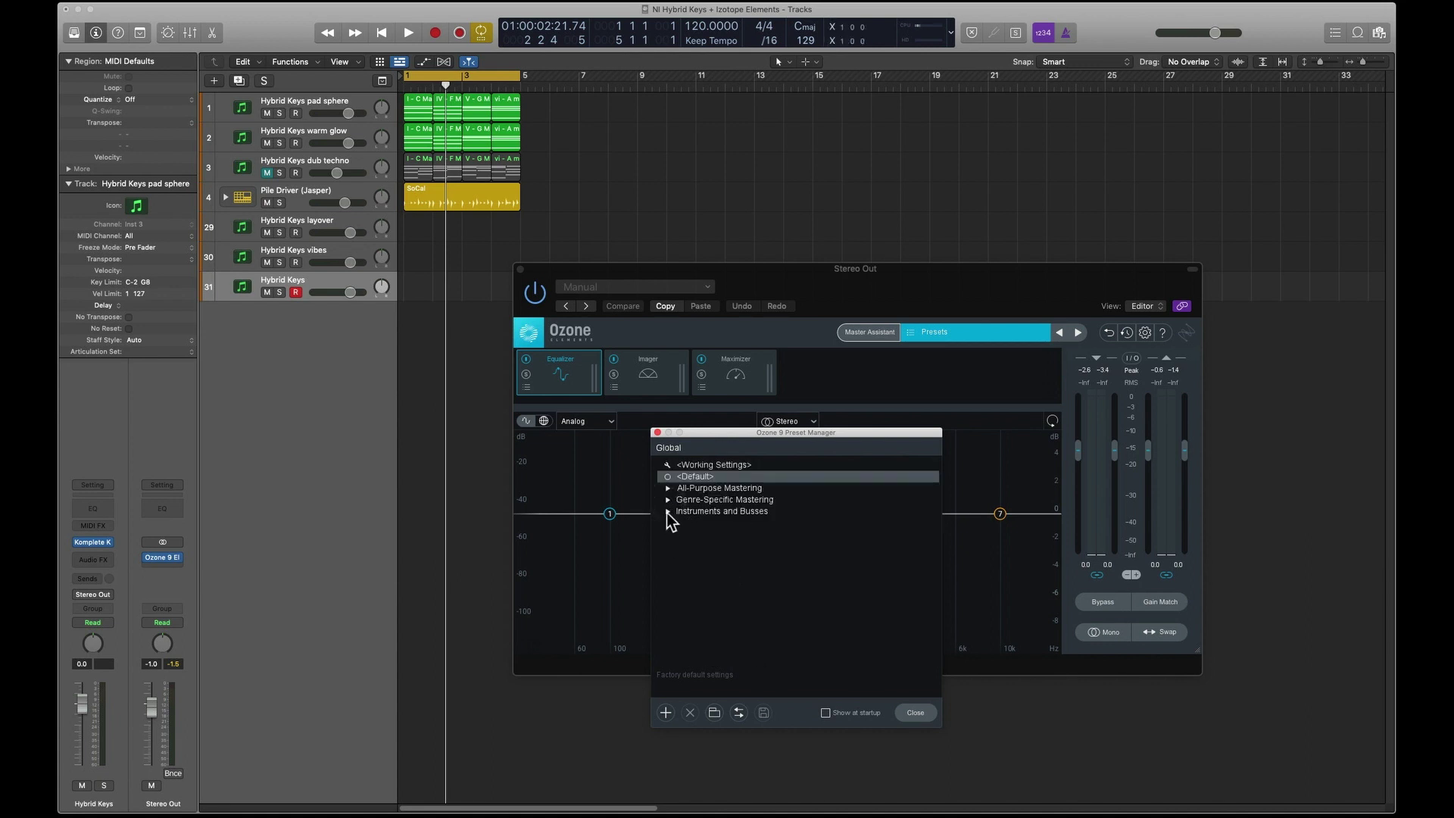
Check the Instruments and Busses presets, then close the Preset Manager
click(667, 513)
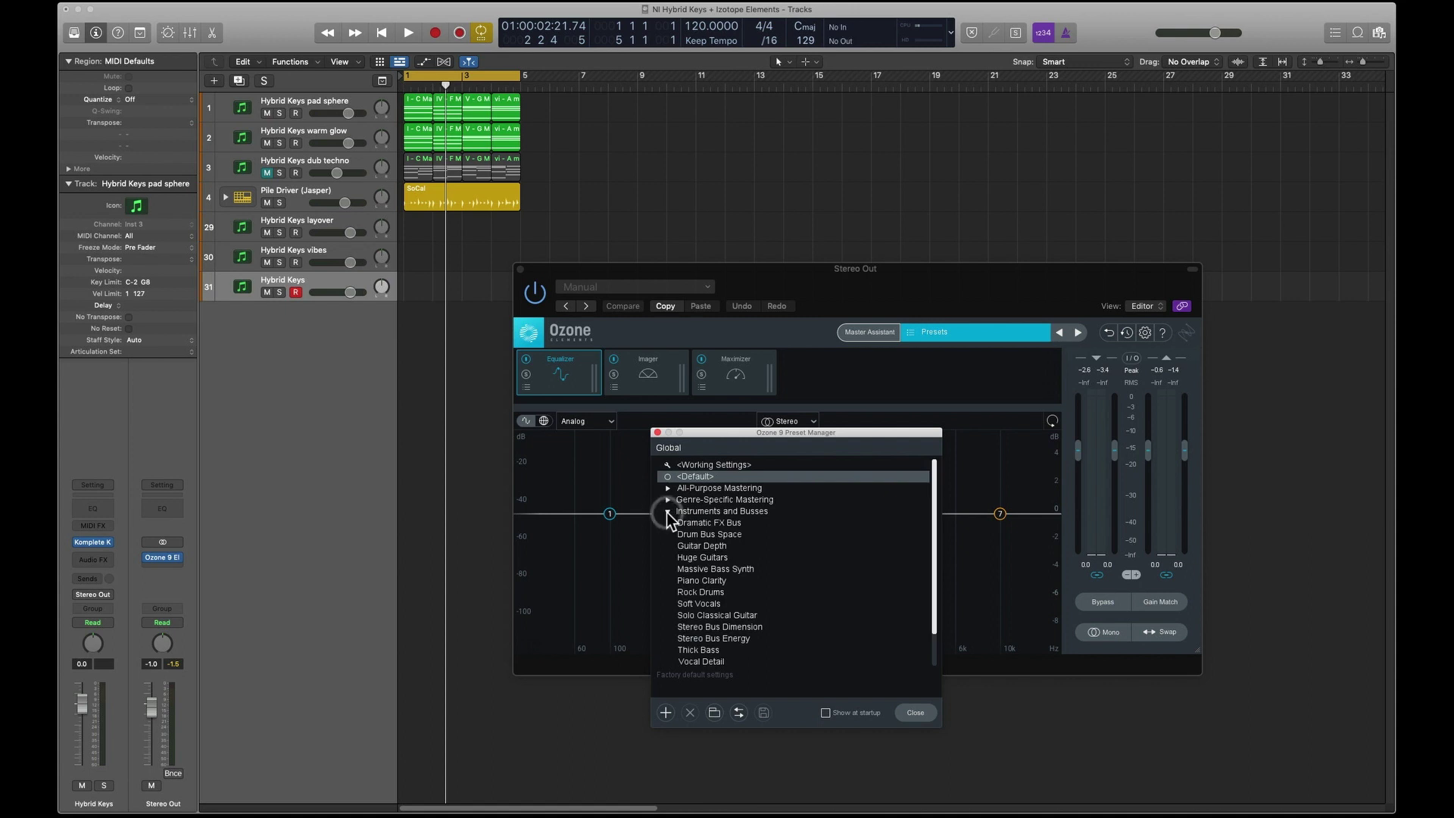
click(658, 432)
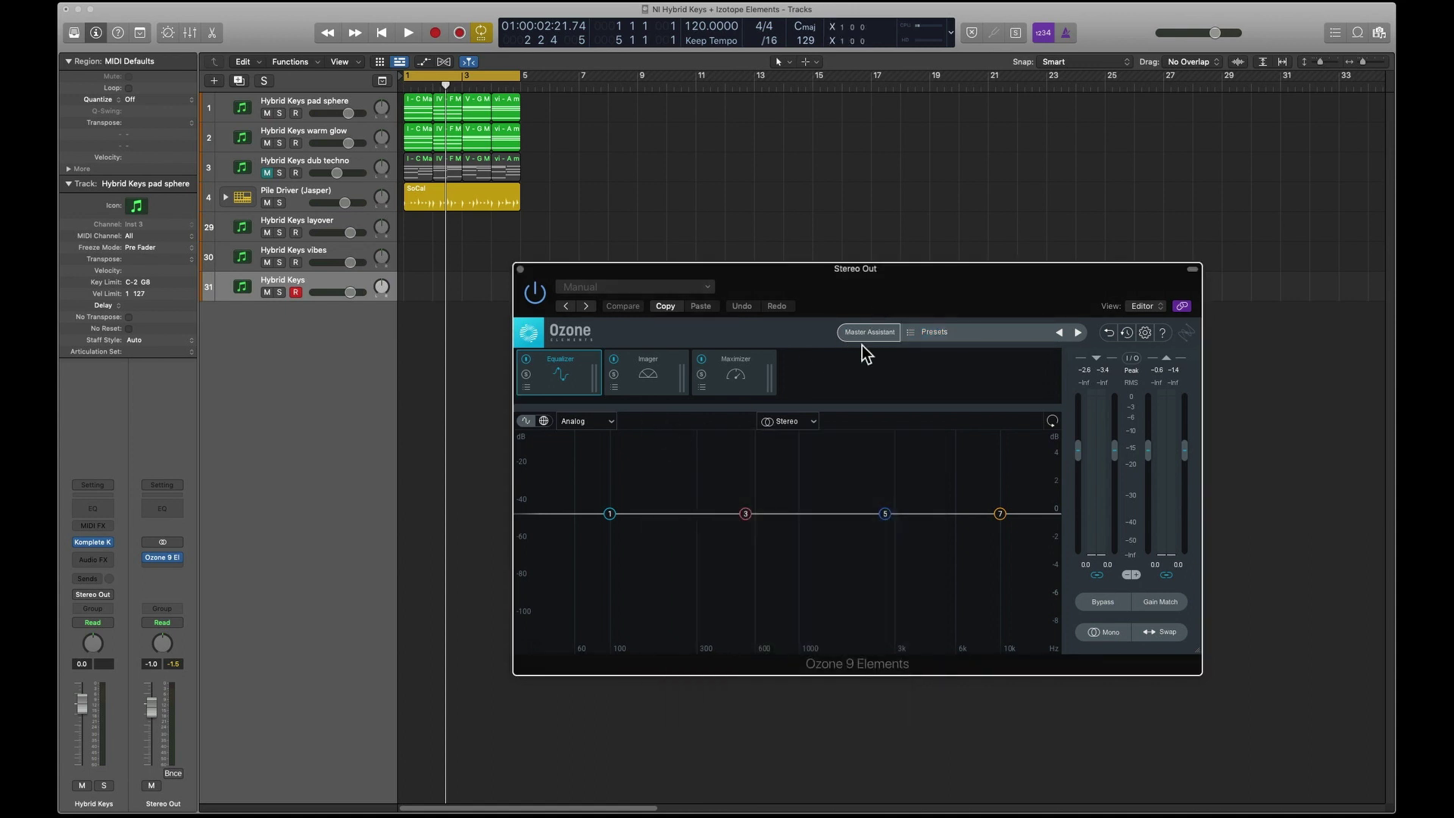
drag(879, 304, 877, 302)
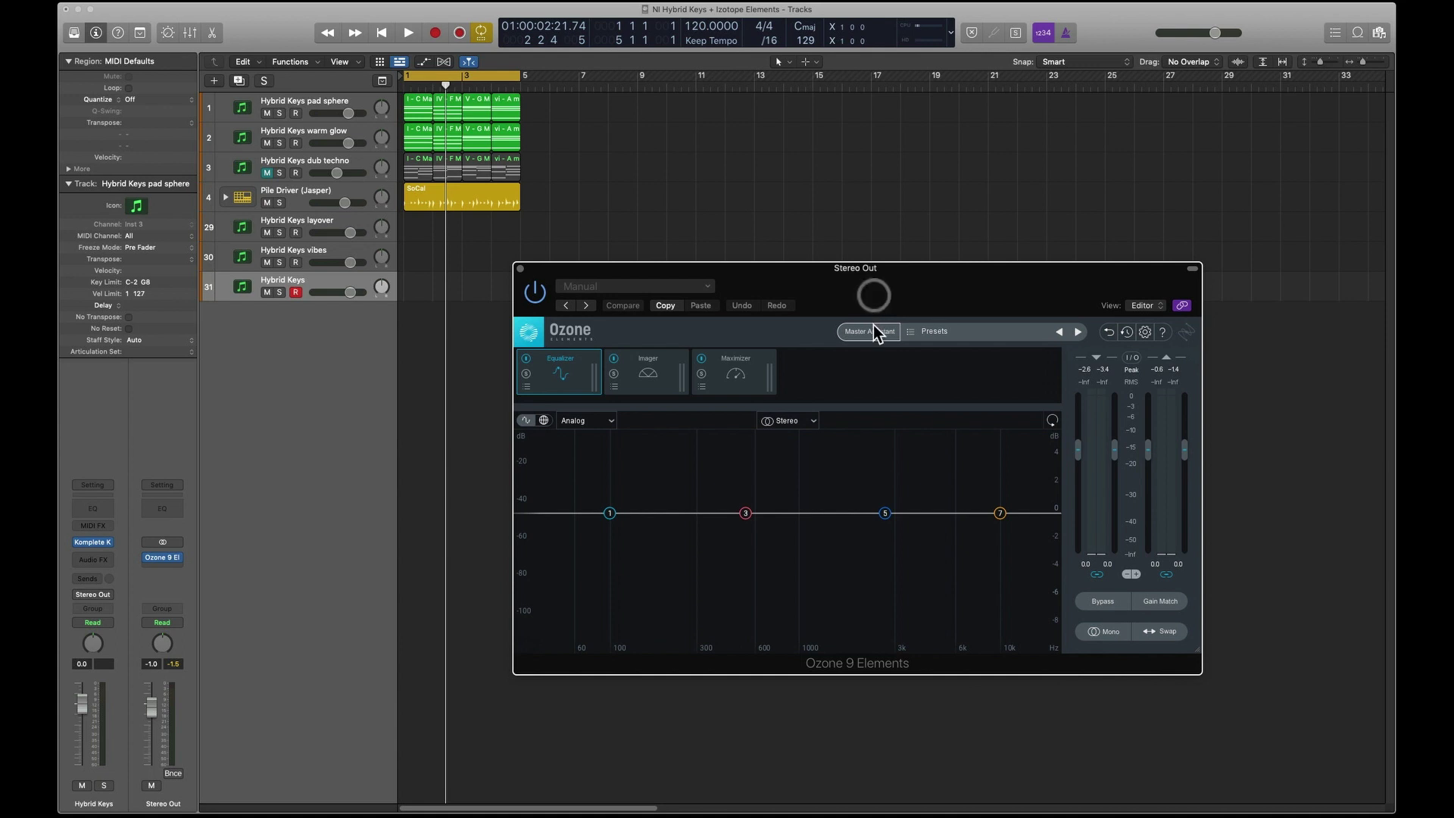
Run Master Assistant at Medium intensity for Streaming and play the mix for analysis
click(872, 332)
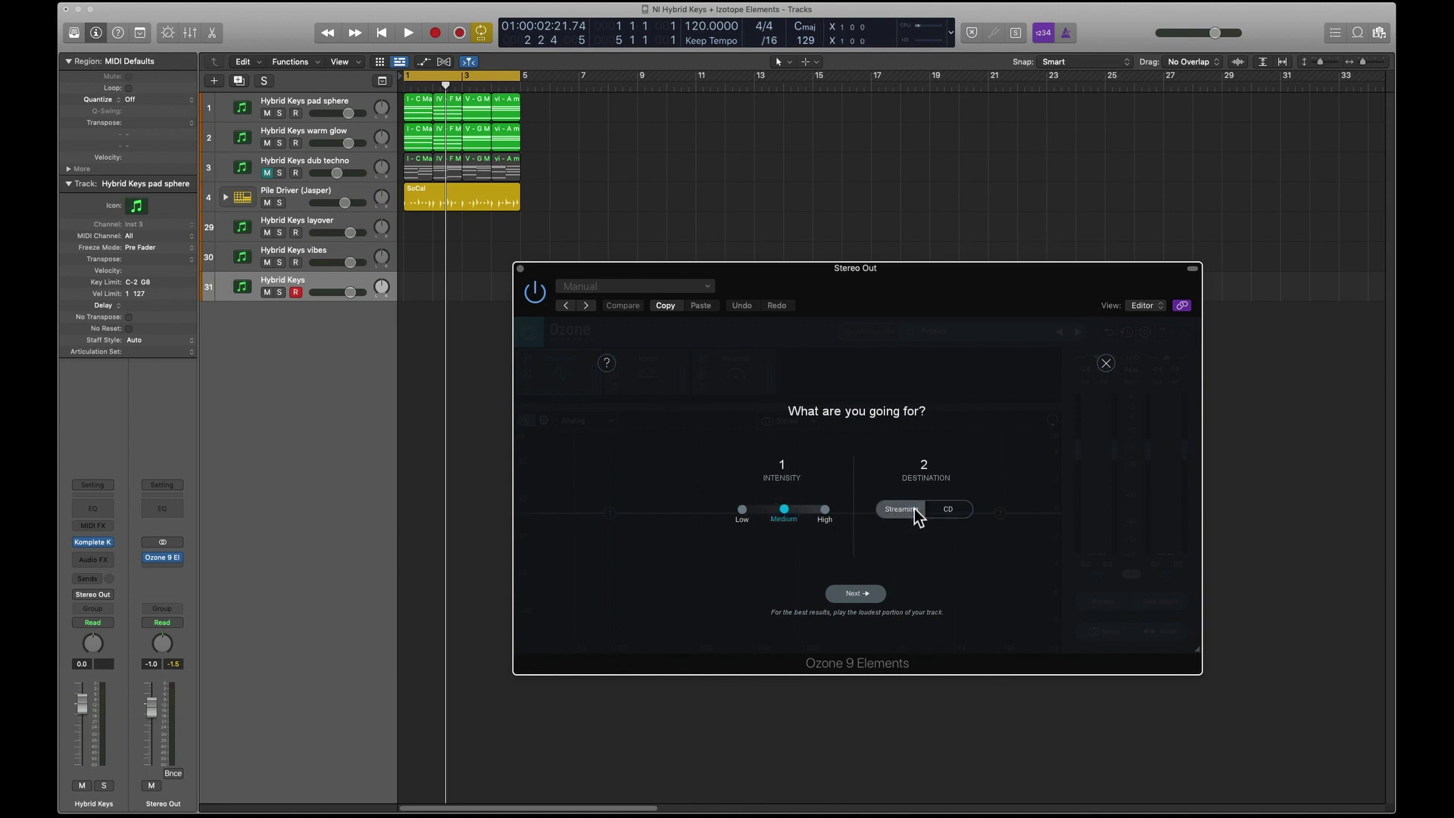
click(856, 595)
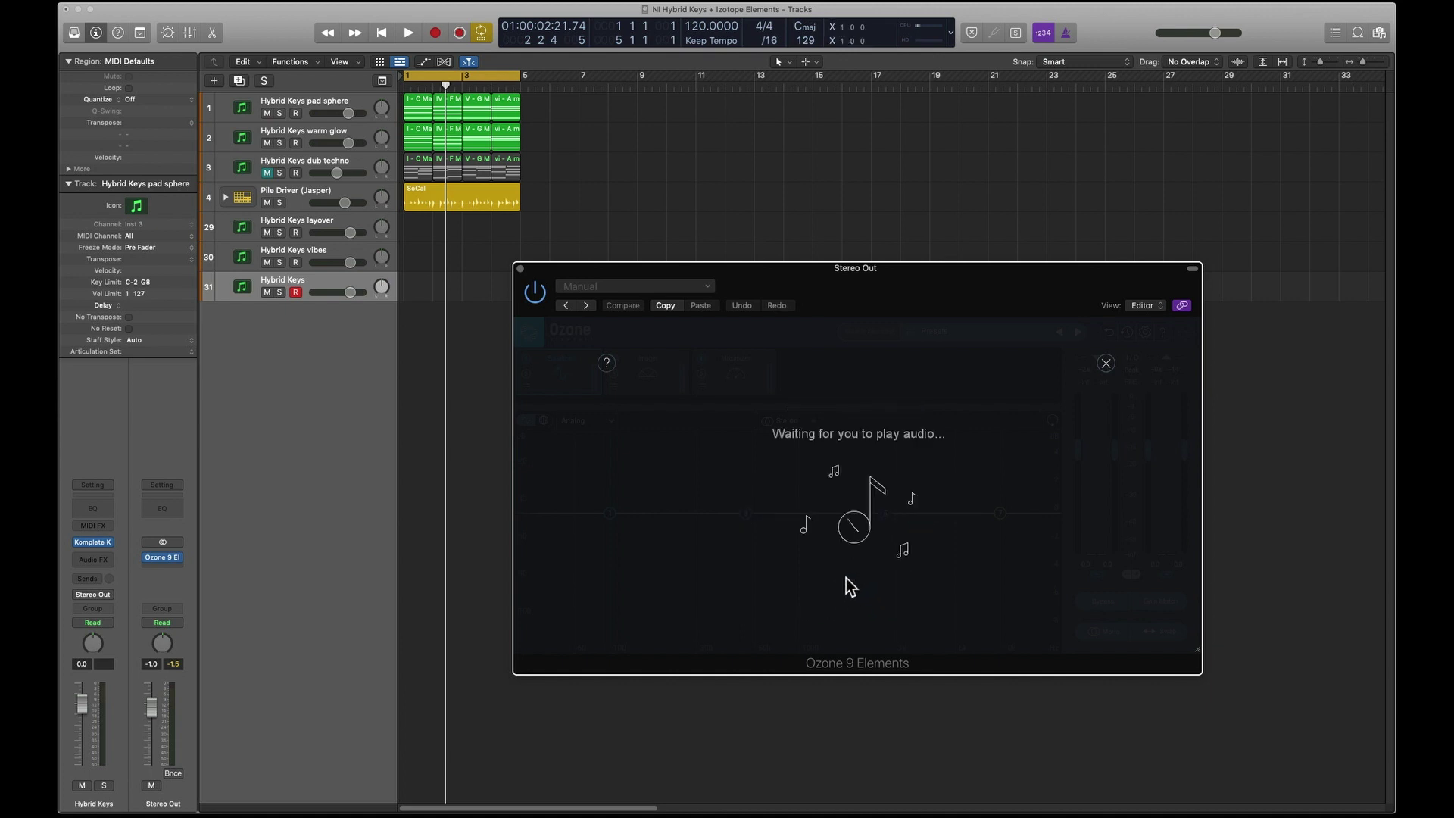
click(407, 32)
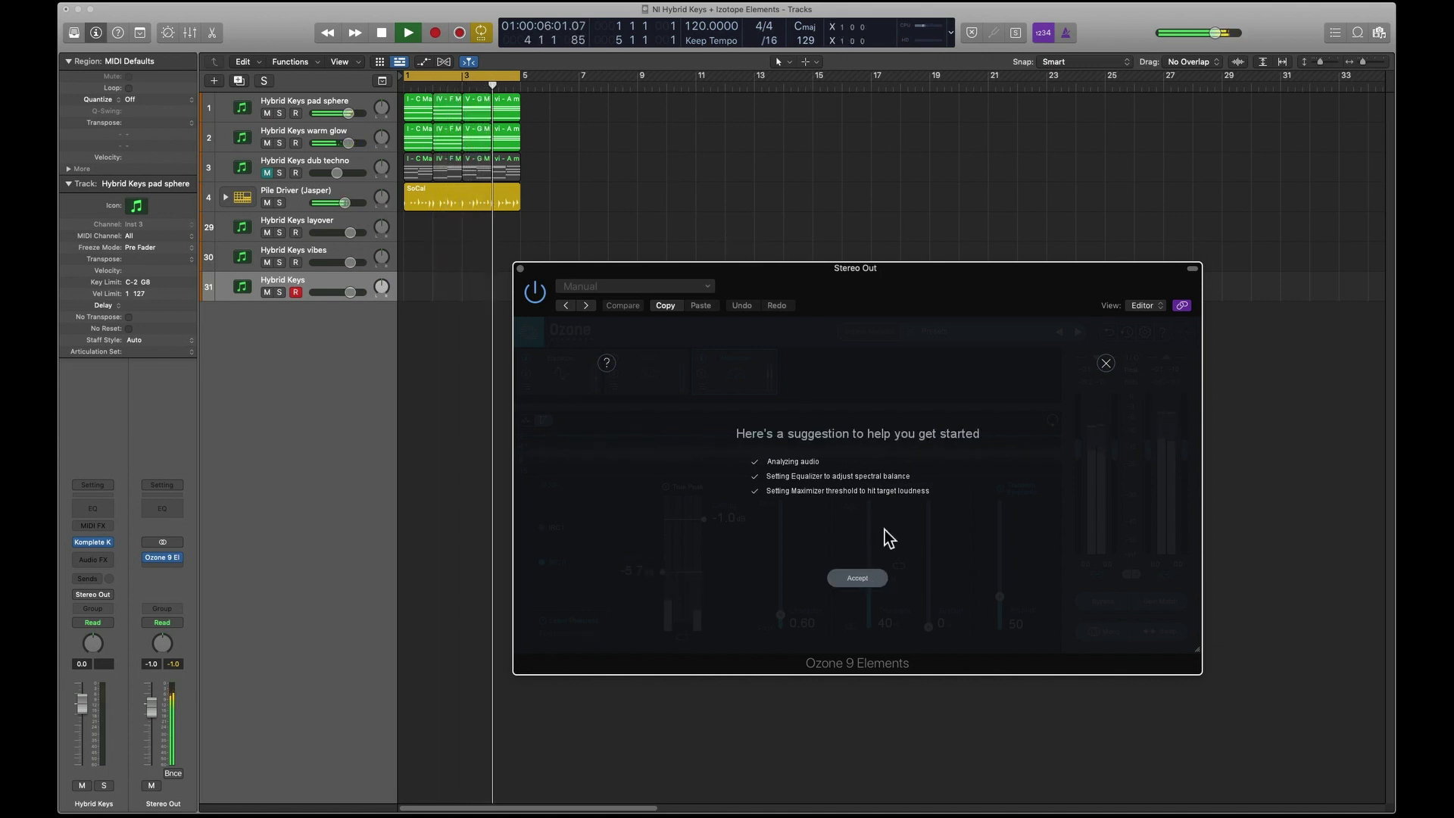
Accept the assistant's suggestion, review its EQ curve, and turn on the Imager module
click(857, 578)
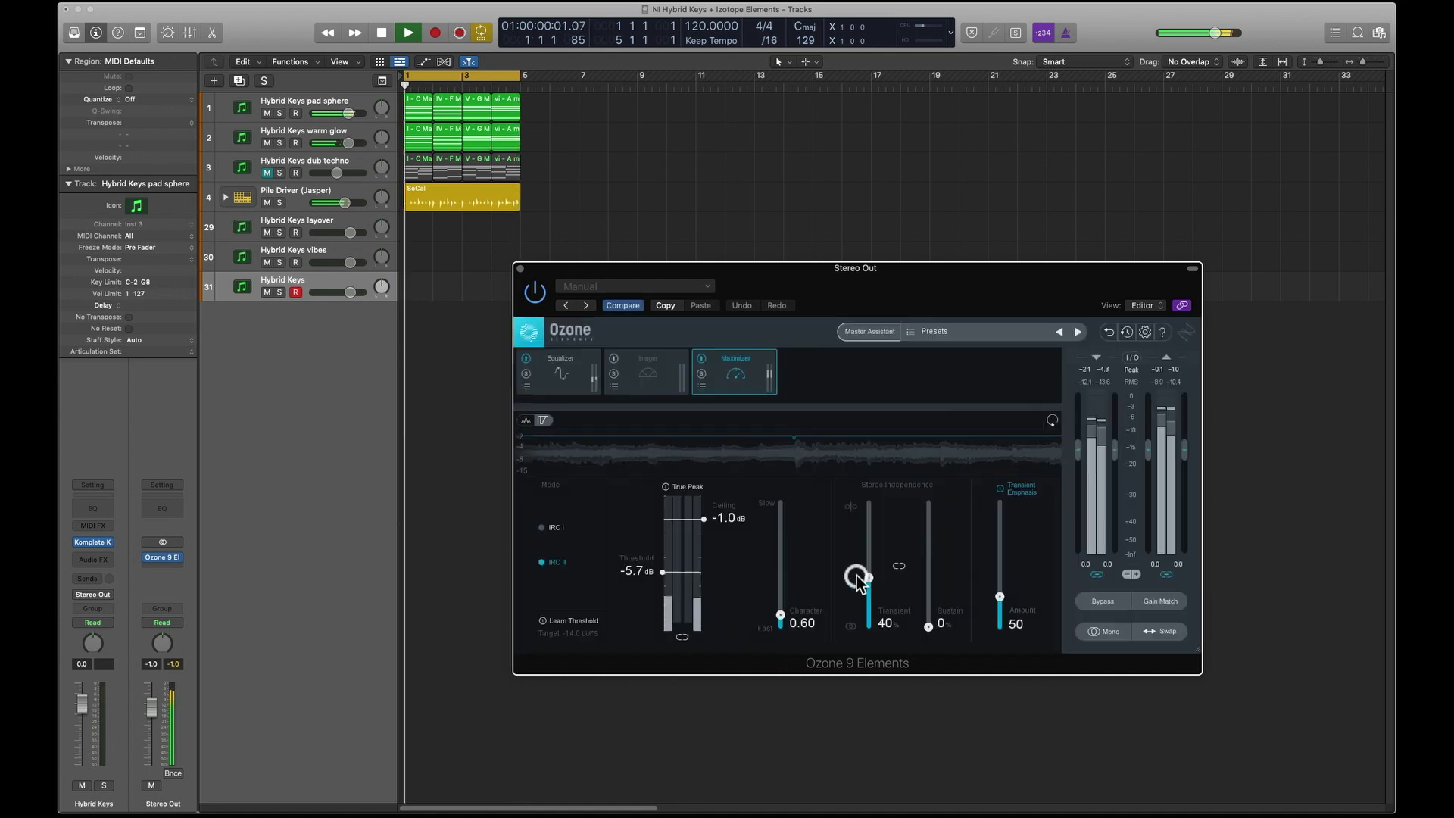
click(566, 383)
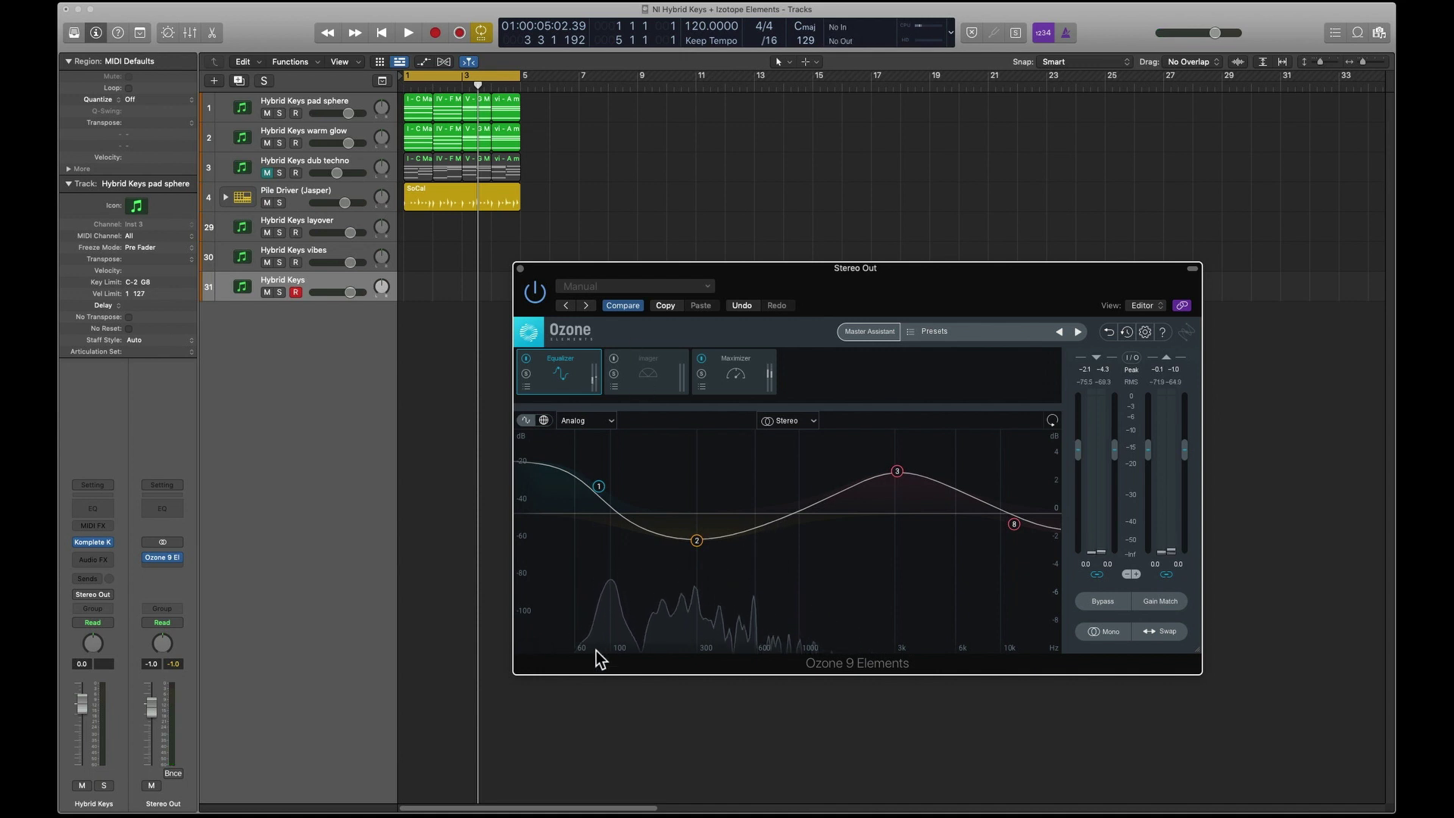
click(642, 389)
key(space)
click(618, 360)
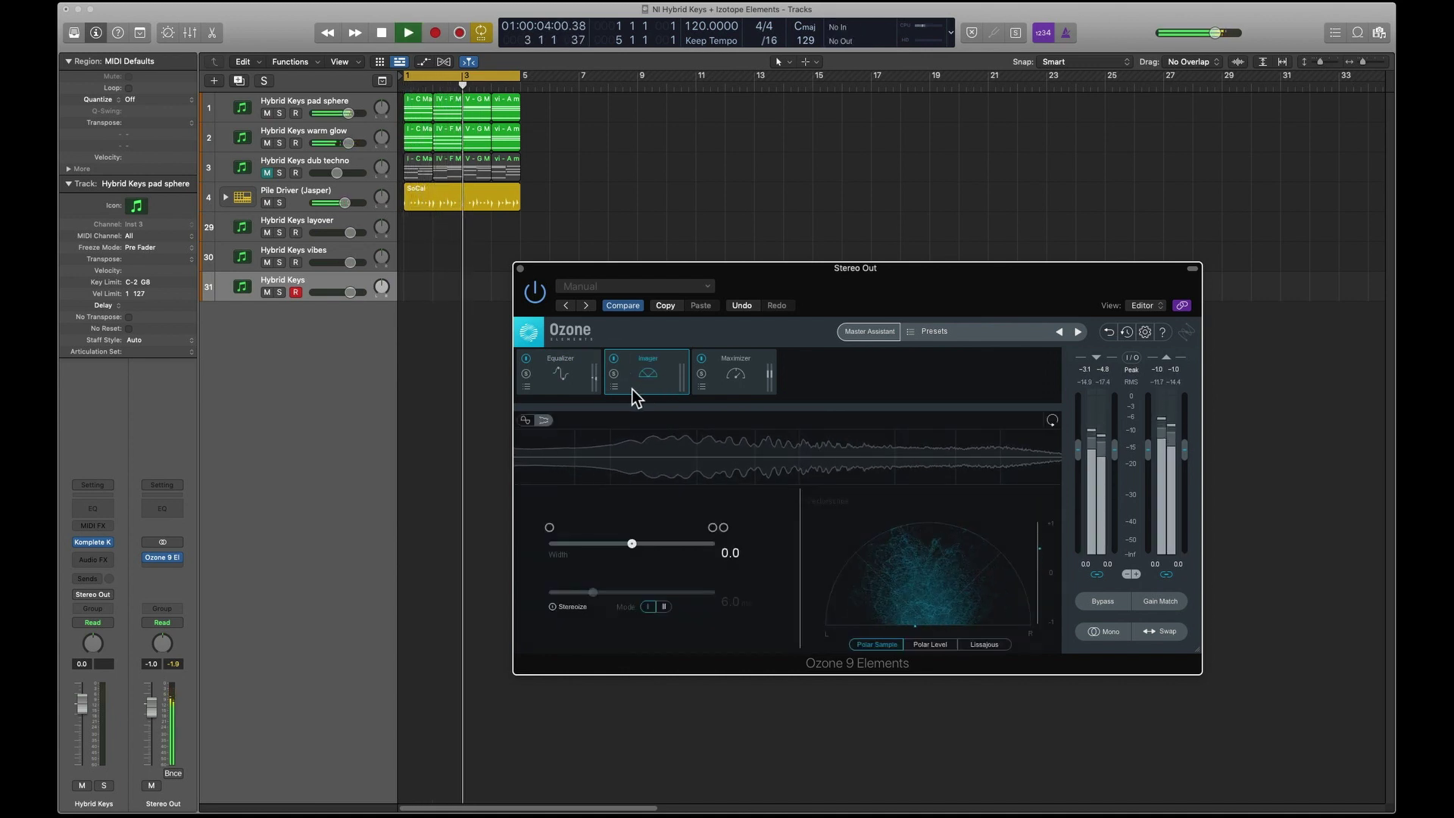
Lower the Maximizer threshold and reshape the EQ's low shelf band
click(725, 366)
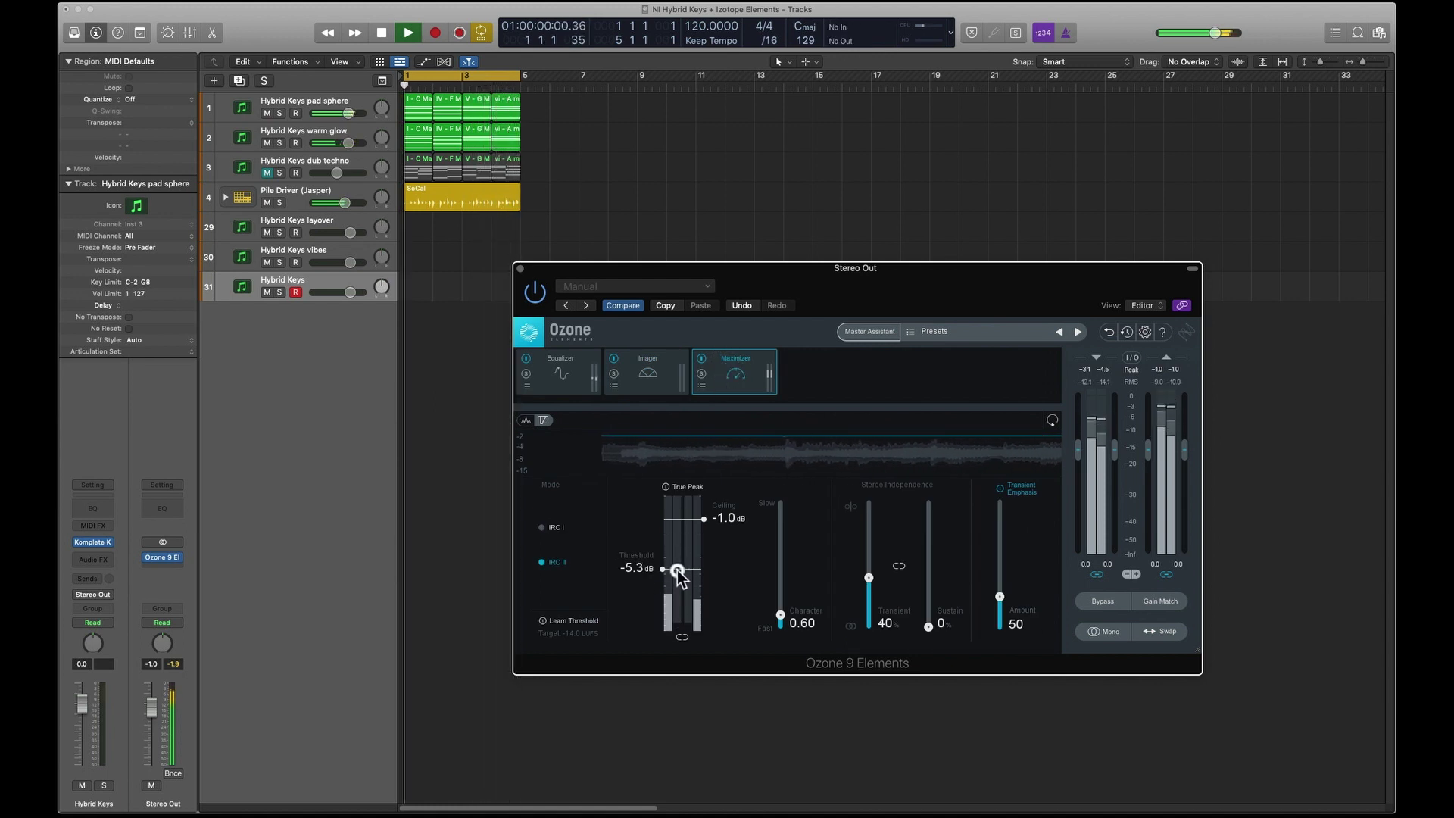
mouse_move(677, 575)
mouse_down()
mouse_move(677, 559)
mouse_move(681, 591)
mouse_move(679, 577)
mouse_up()
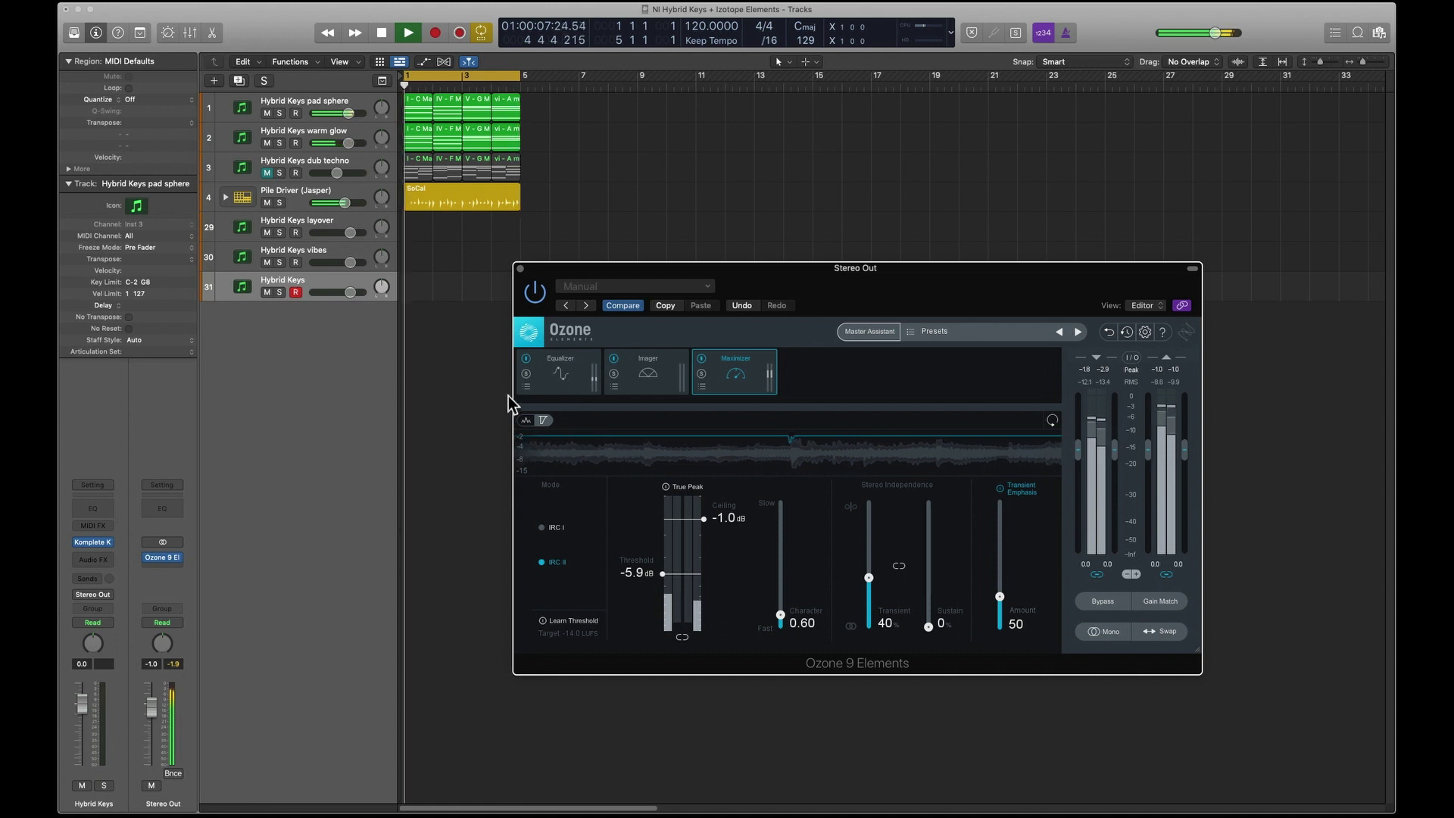
click(544, 370)
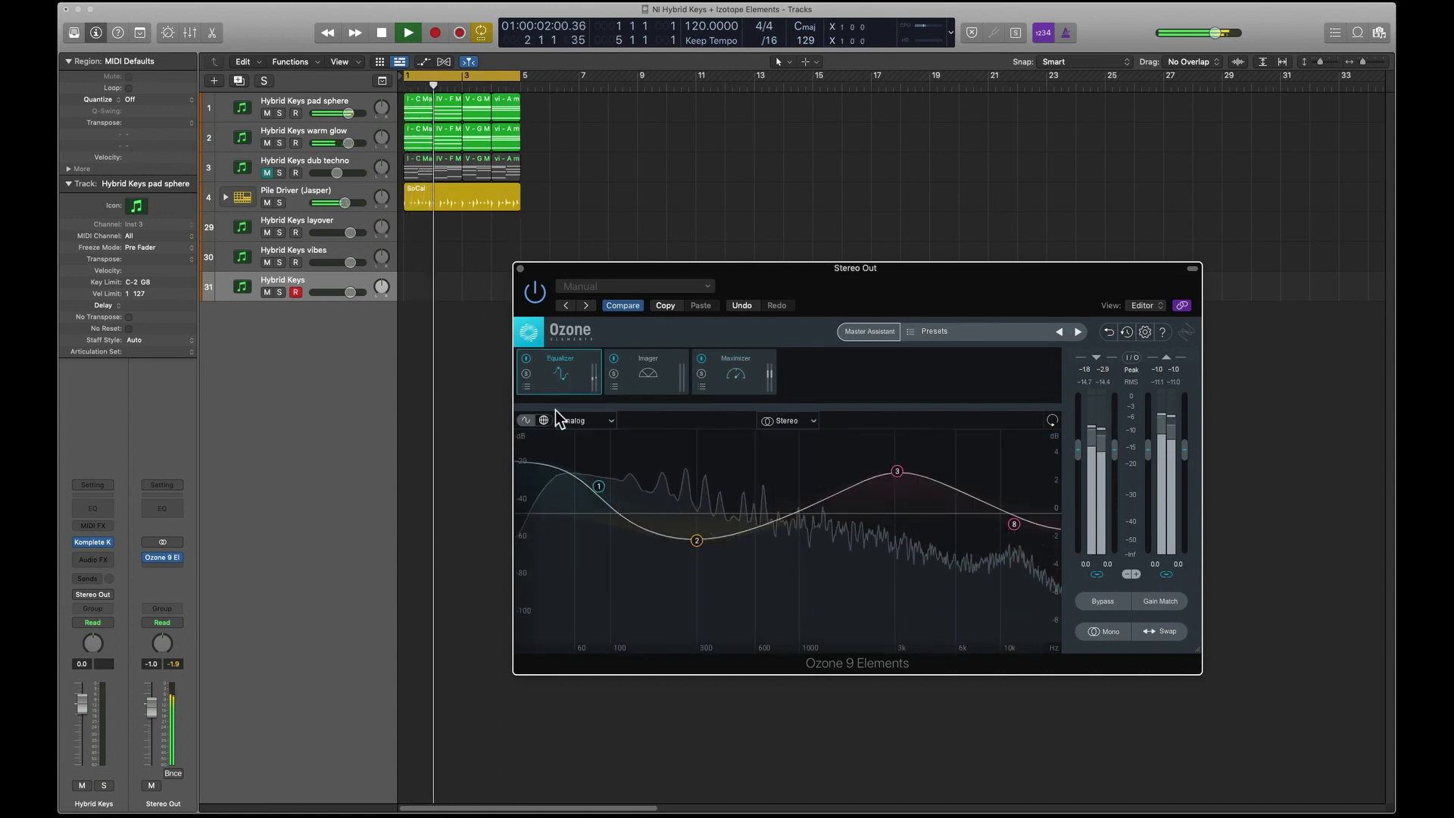
mouse_move(599, 487)
mouse_down()
mouse_move(596, 543)
mouse_move(597, 493)
mouse_up()
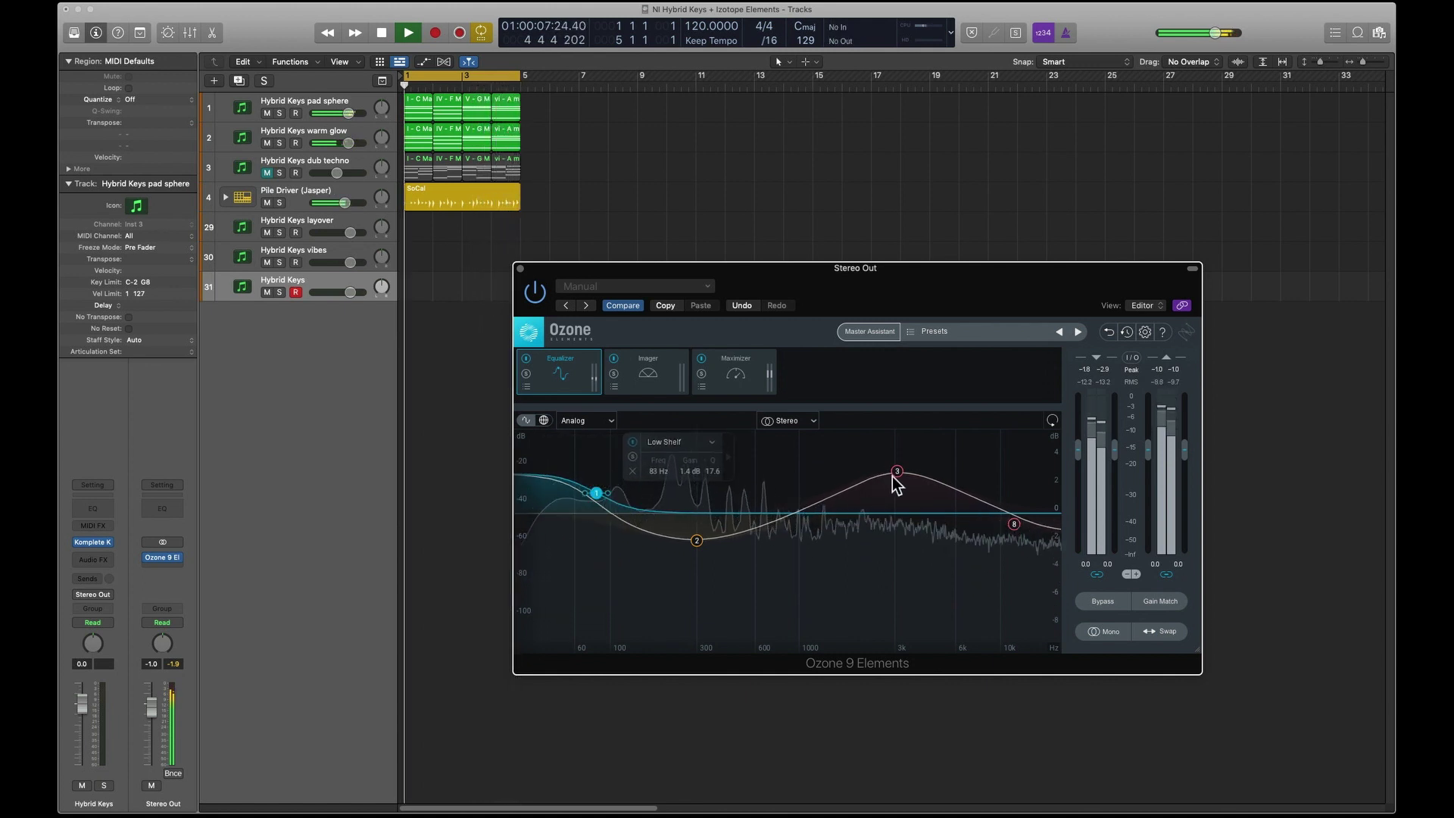
Stop playback, switch the Imager module off, and return to the Equalizer view
click(380, 34)
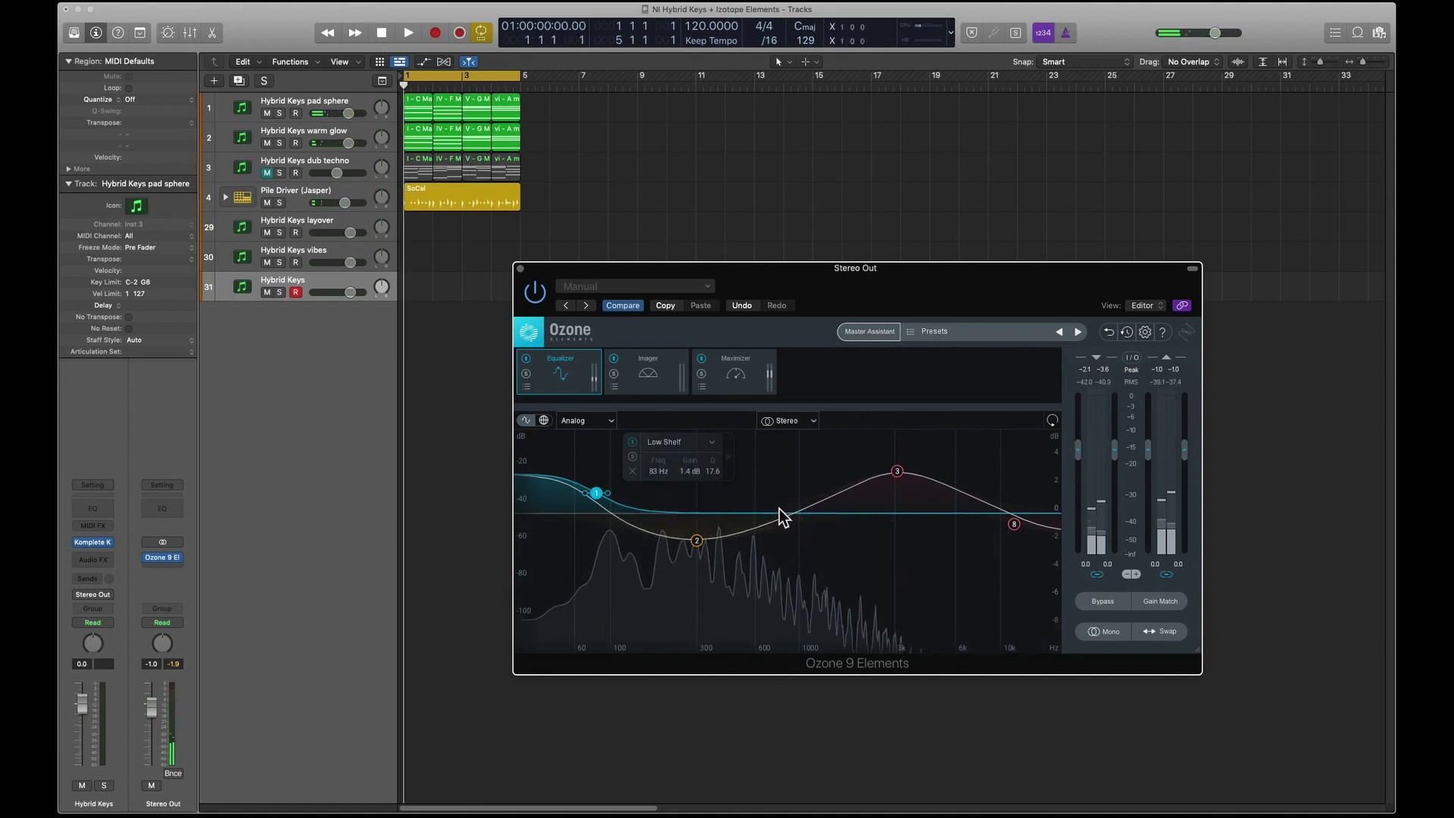
click(646, 373)
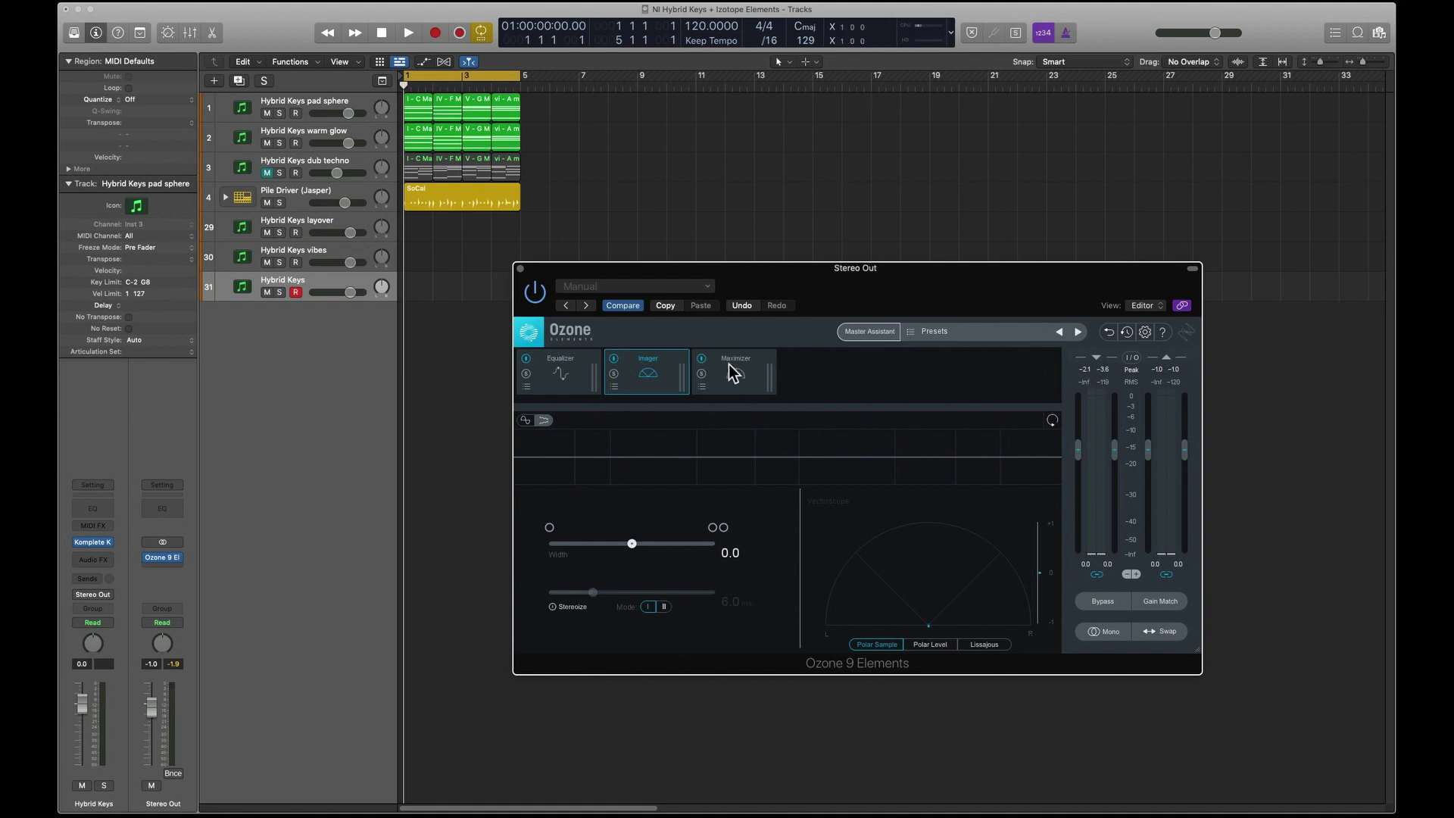
click(616, 359)
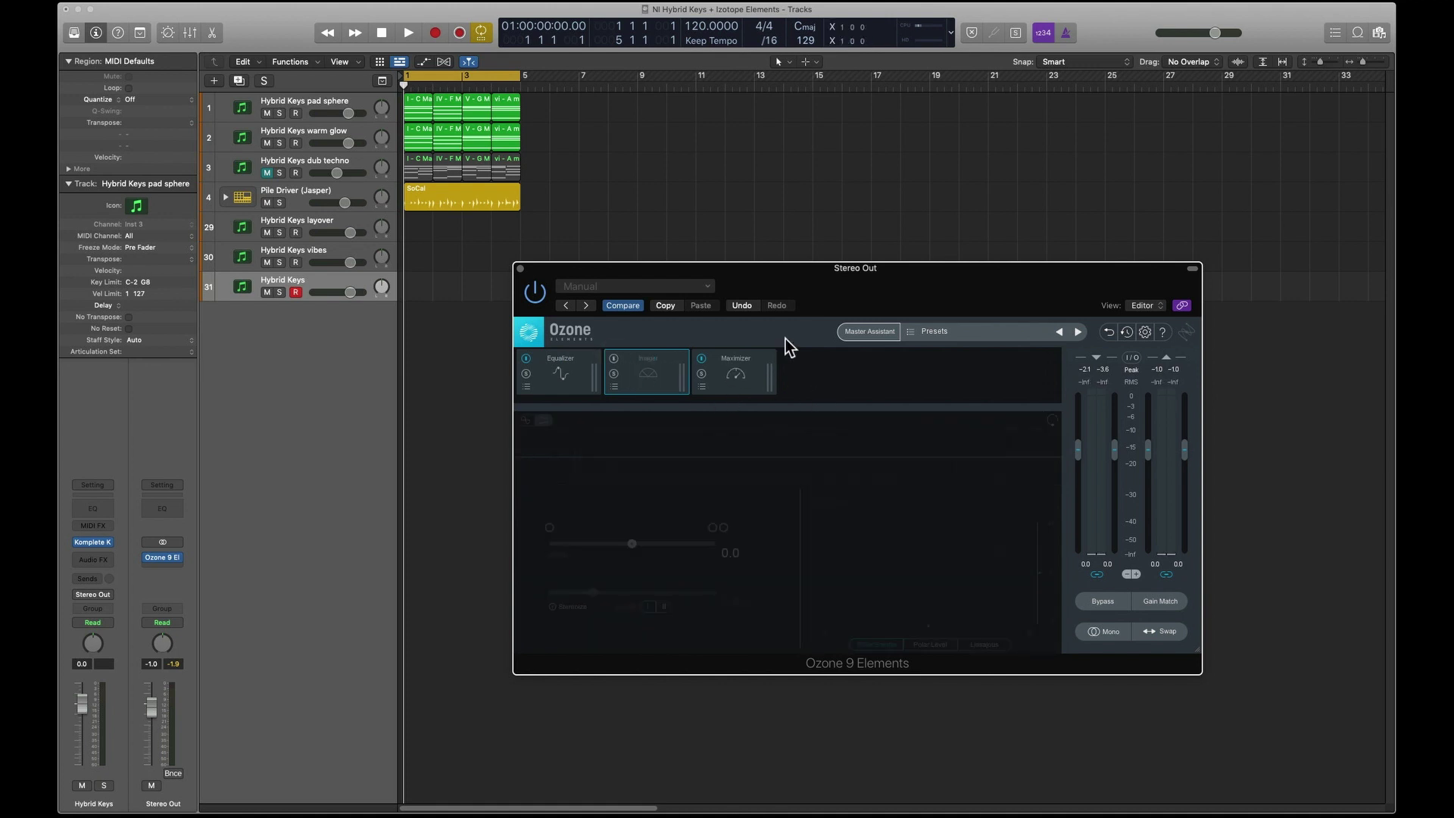
click(739, 373)
click(594, 365)
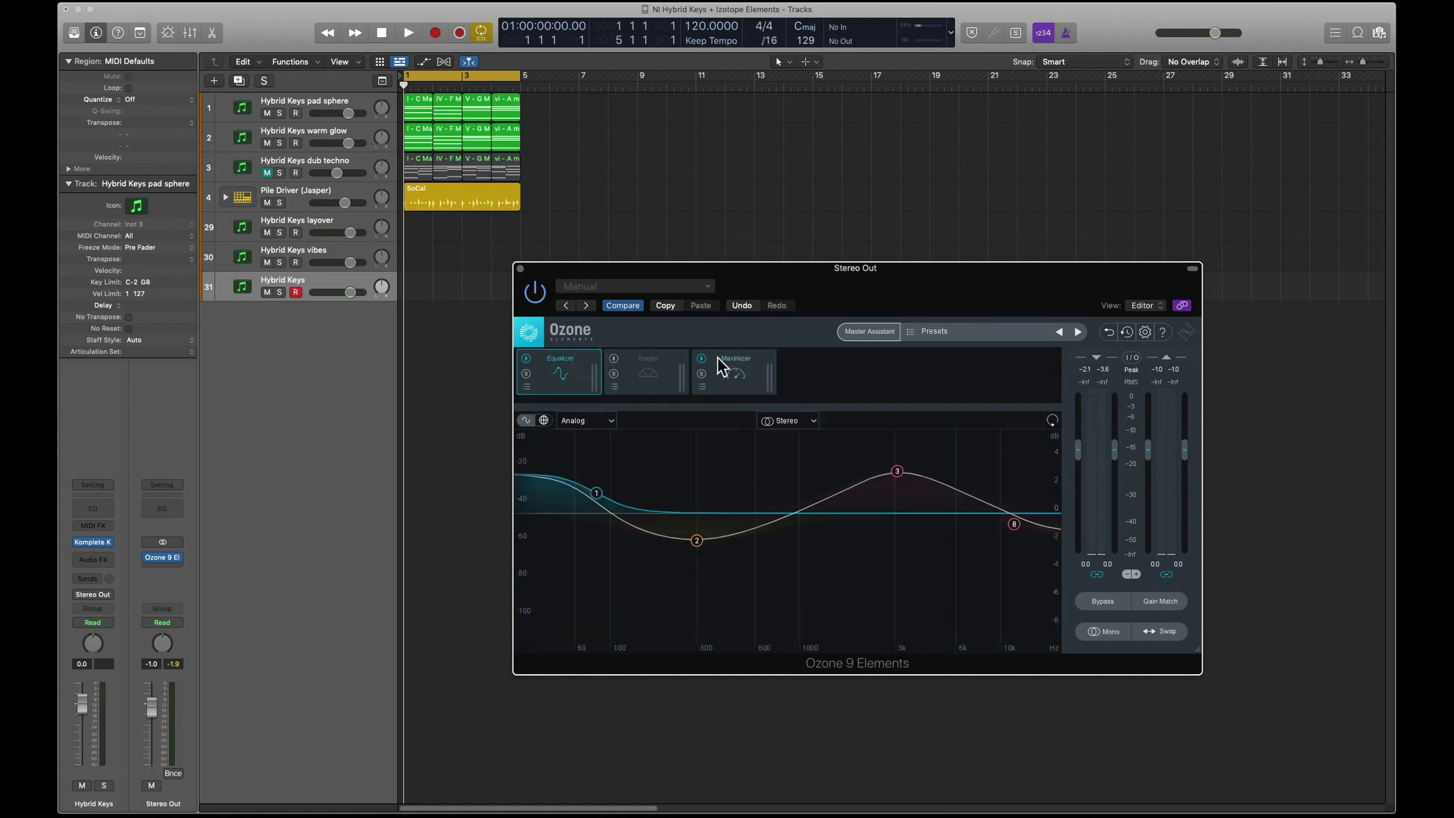
Load the Modern Hip Hop preset from Genre-Specific Mastering in Ozone's Presets
click(927, 332)
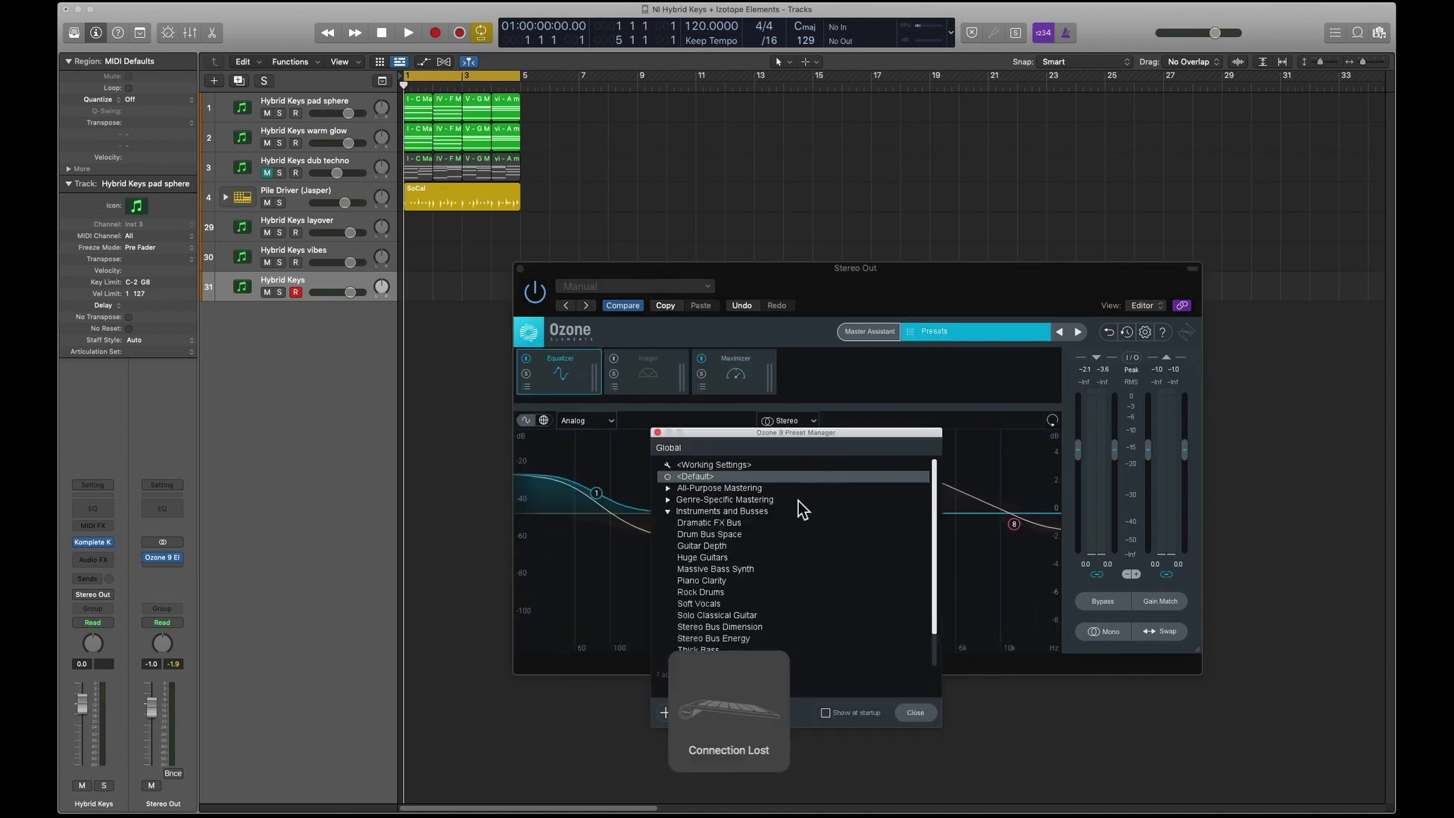
click(668, 488)
click(668, 490)
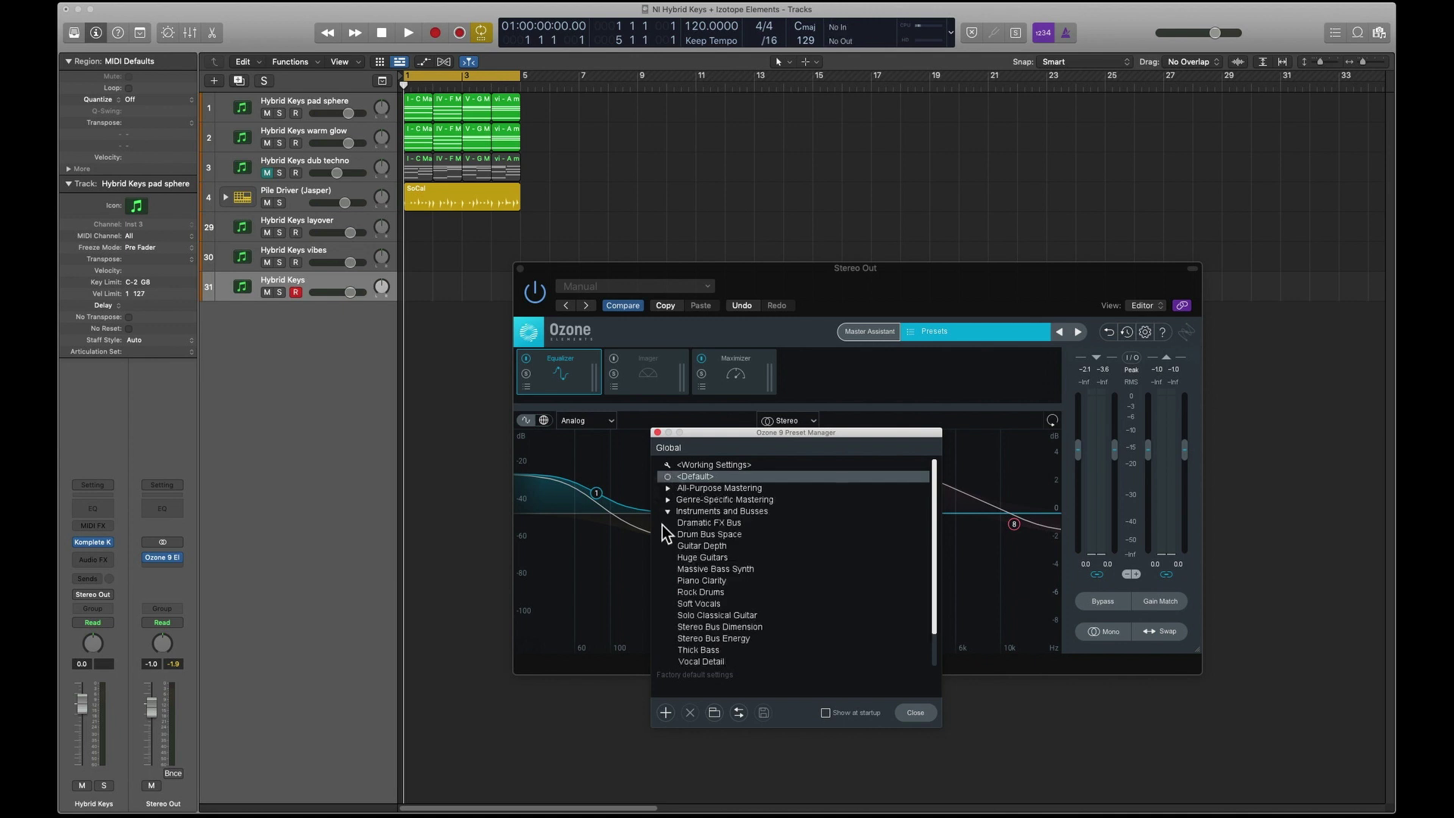
click(667, 499)
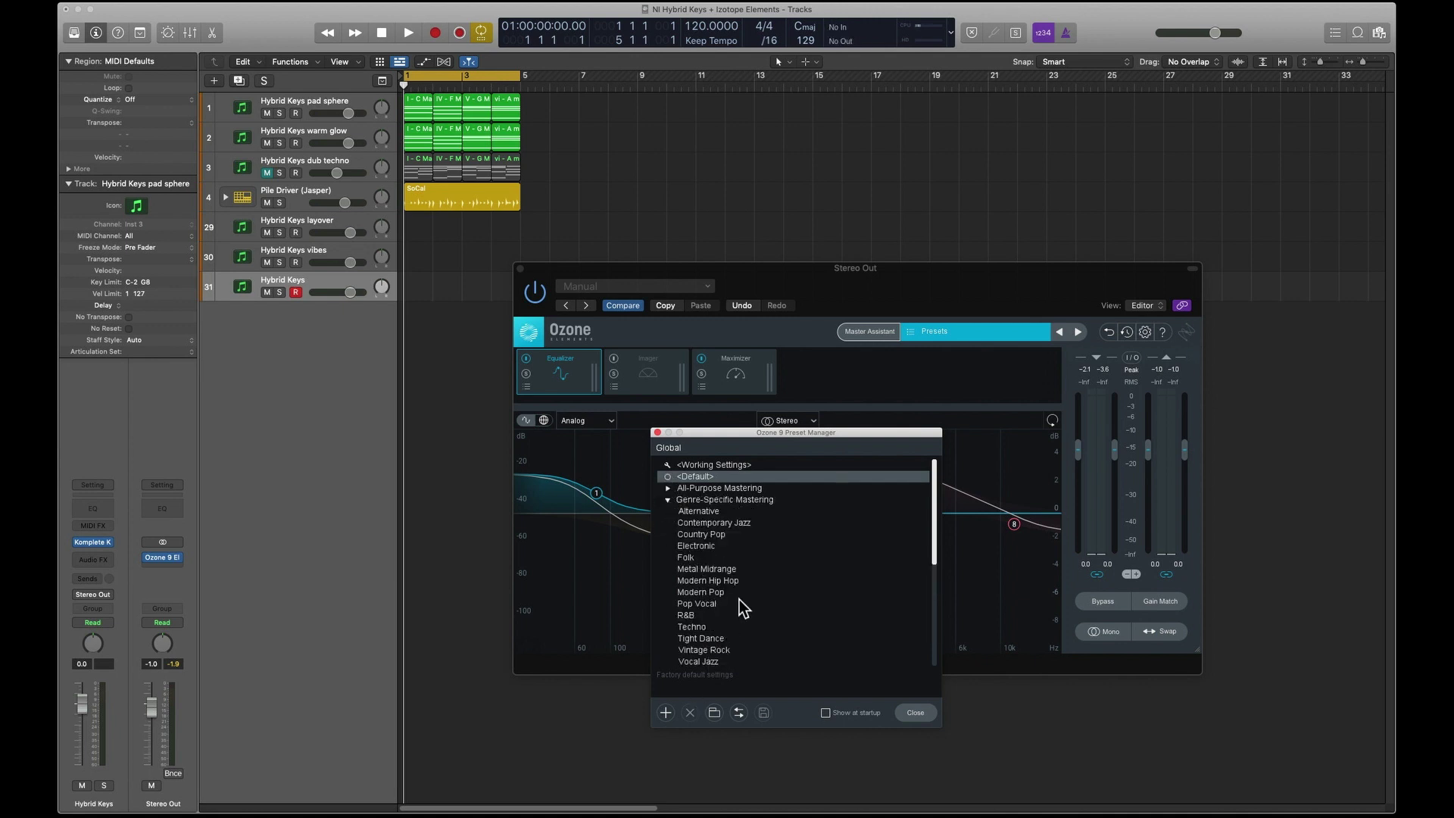
scroll(740, 598, down, 3)
scroll(739, 606, up, 3)
click(712, 581)
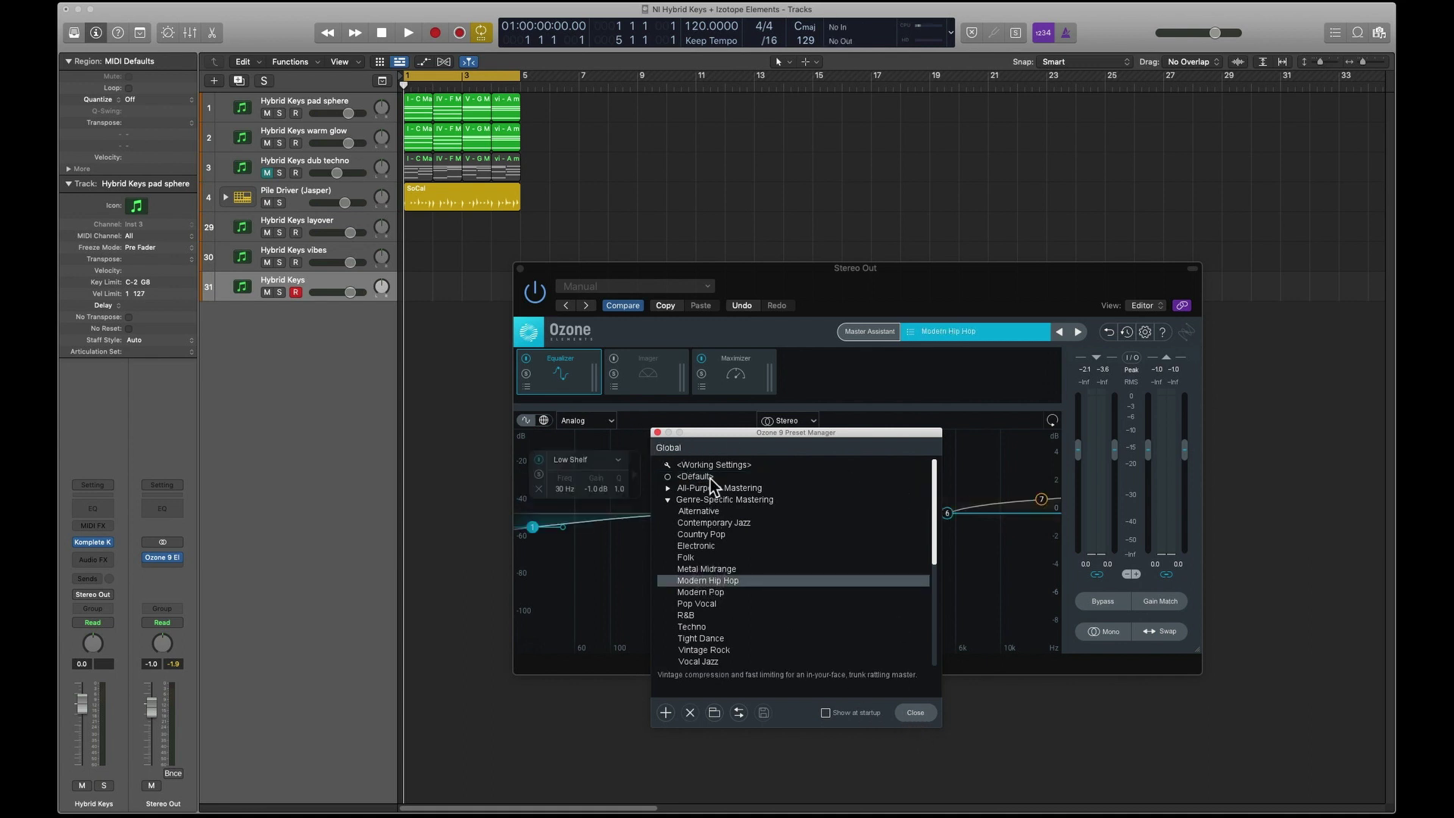
Compare the Modern Hip Hop master against the dry mix using Ozone's power and Bypass toggles
click(657, 434)
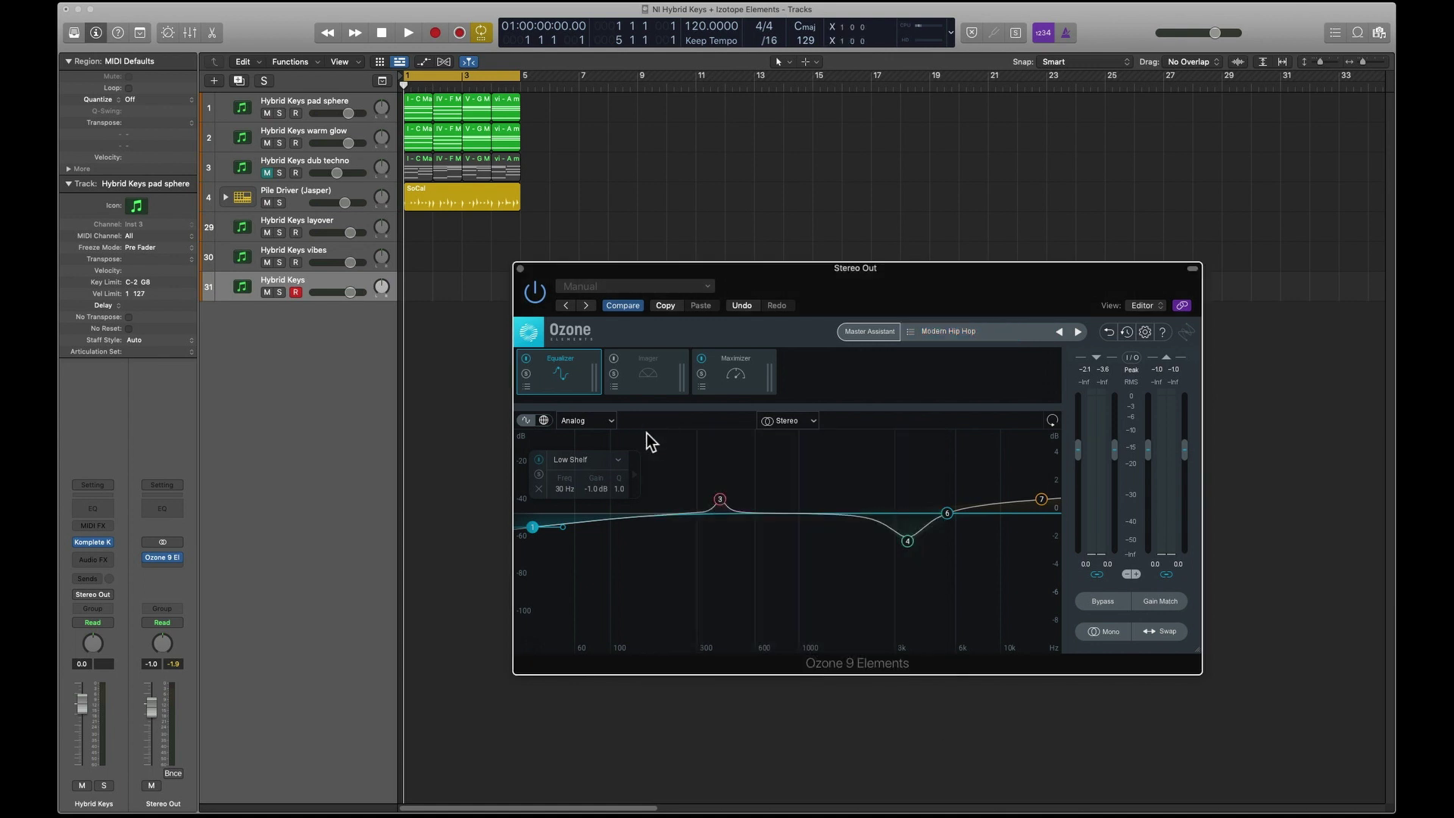
click(413, 30)
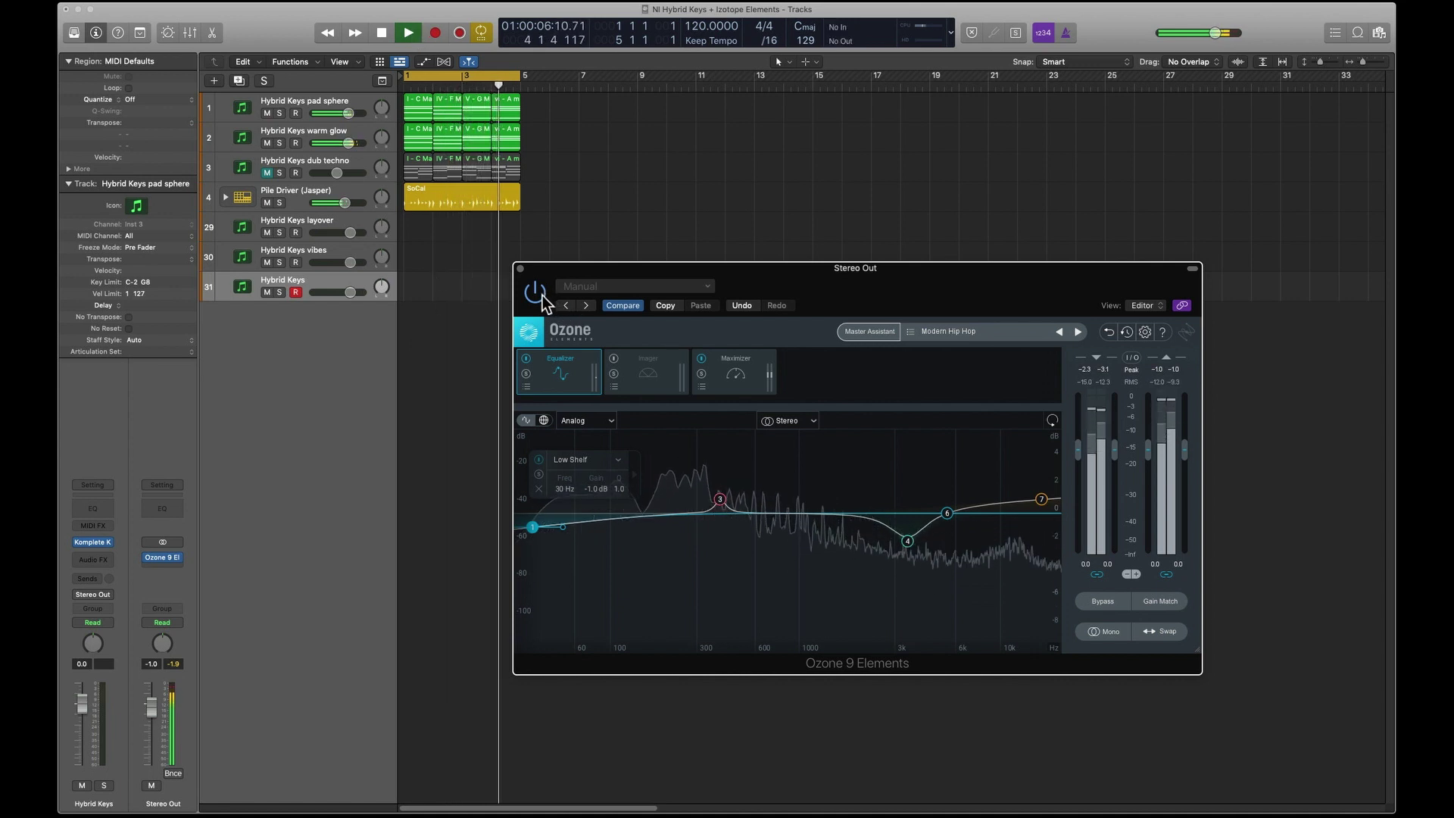
click(542, 294)
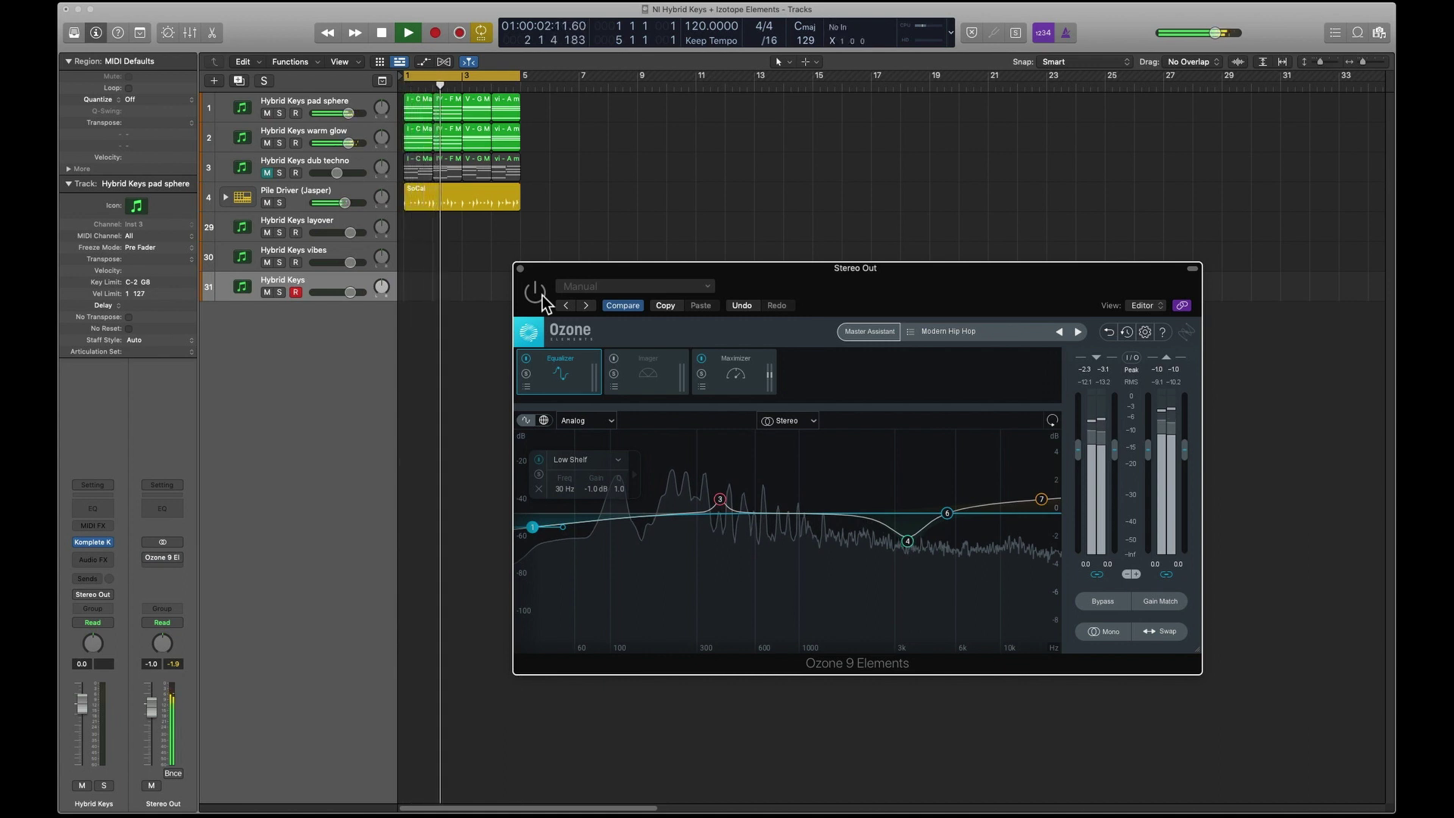
click(542, 295)
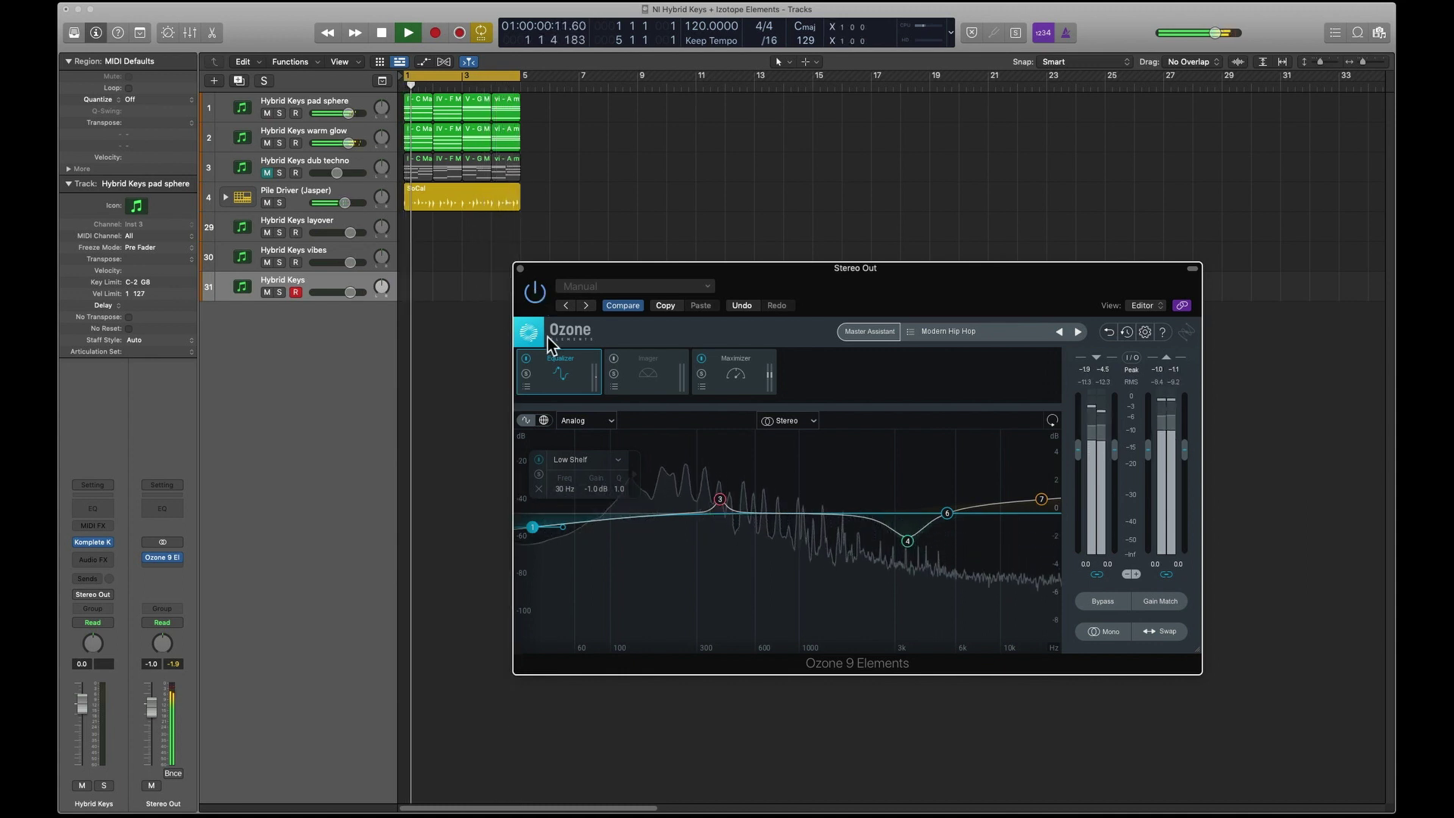
click(378, 38)
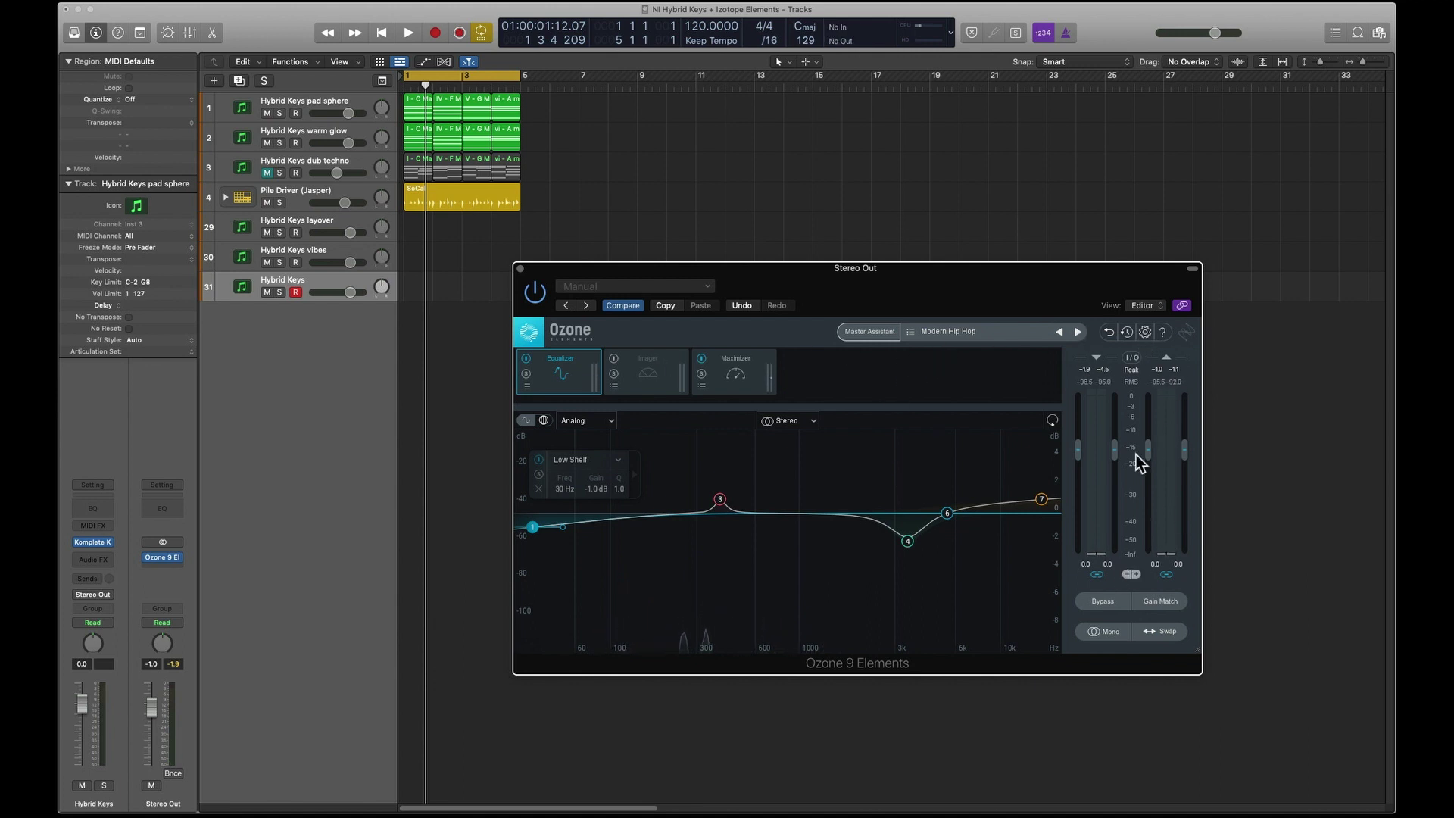
click(1104, 601)
click(1100, 600)
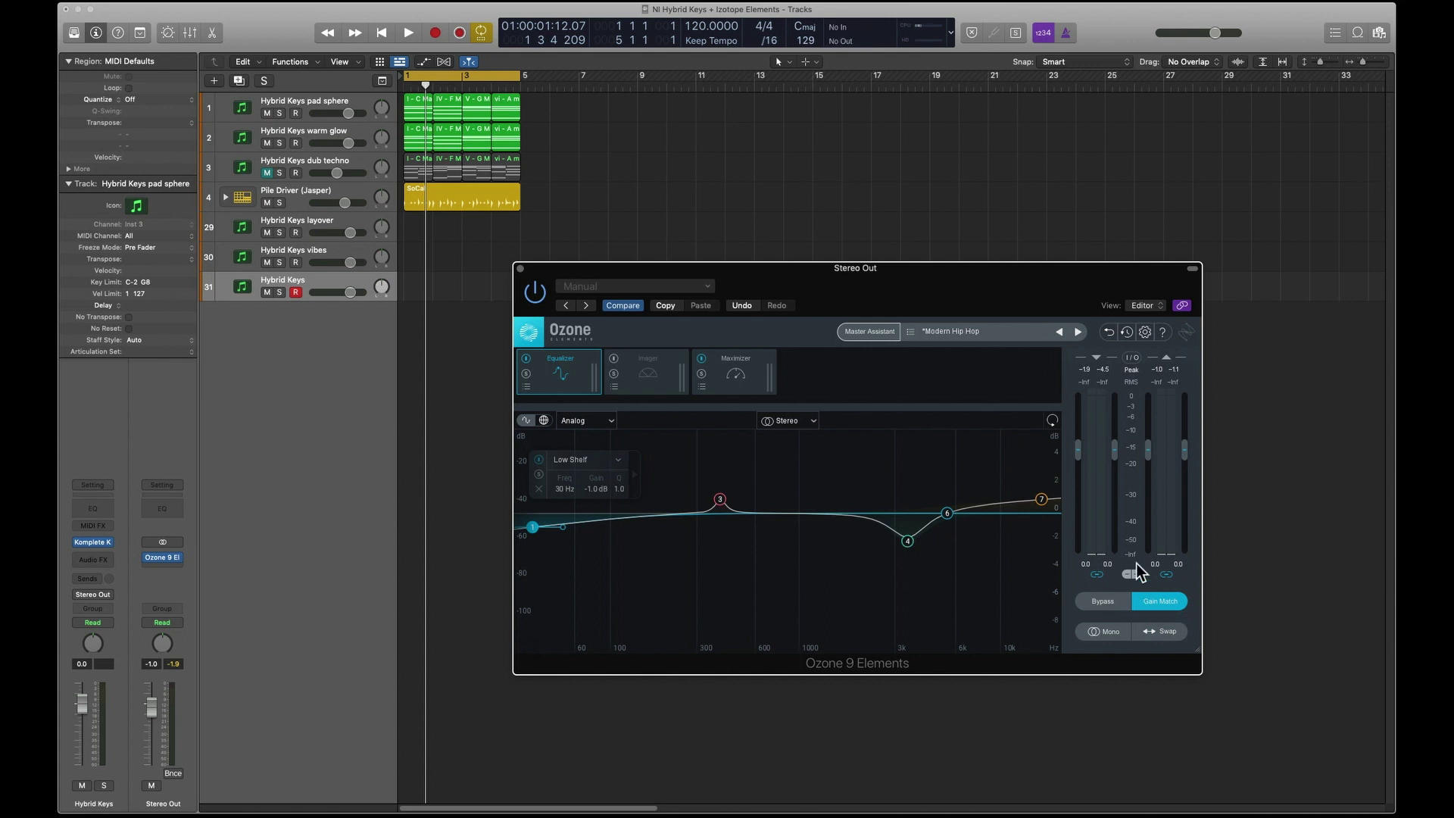
Launch Master Assistant and restart playback so it analyses the mix
click(856, 331)
click(854, 592)
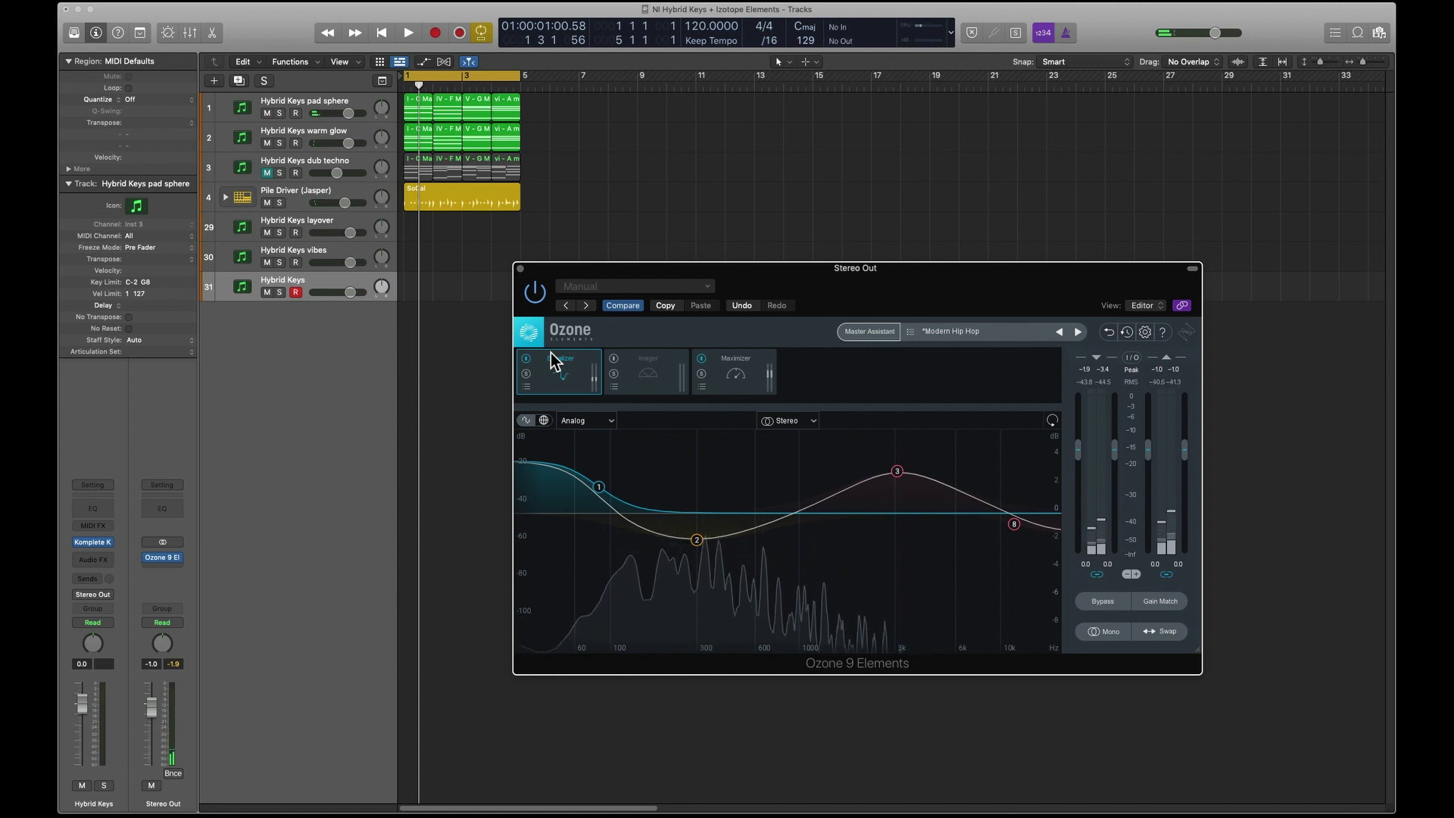
click(406, 33)
click(406, 33)
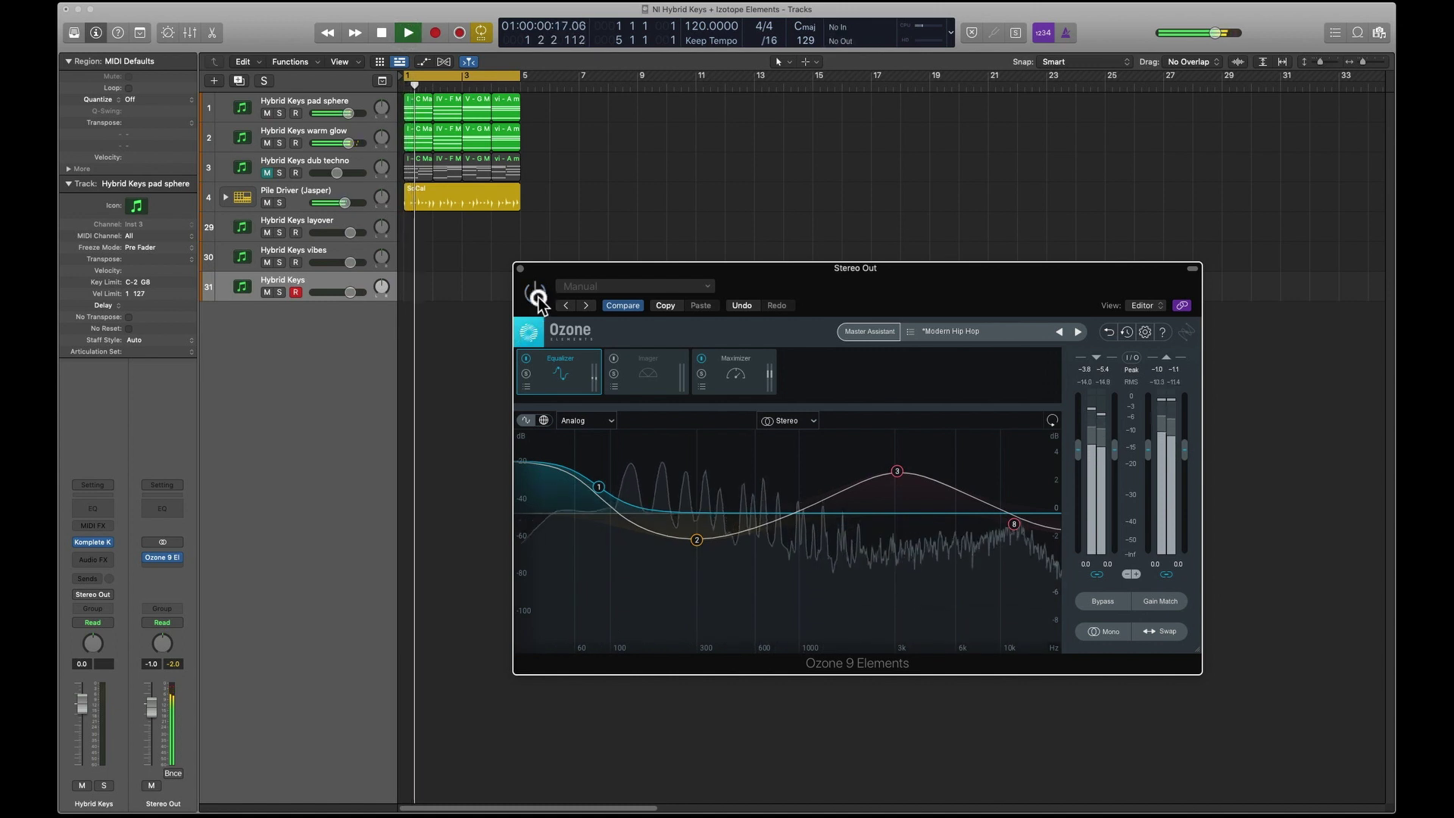
Toggle Ozone off and on to compare the new master, then stop and replay
click(535, 294)
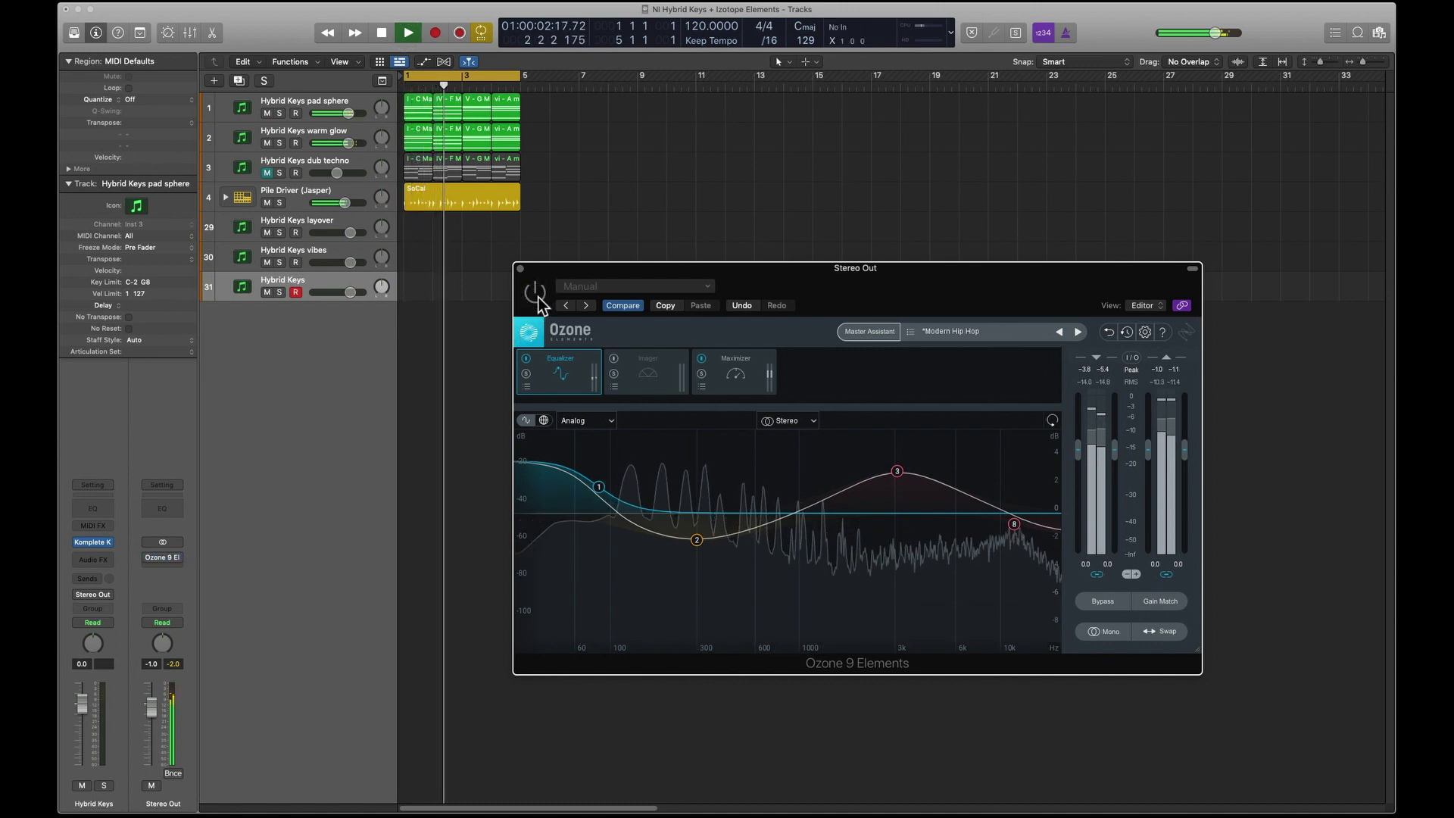
click(535, 294)
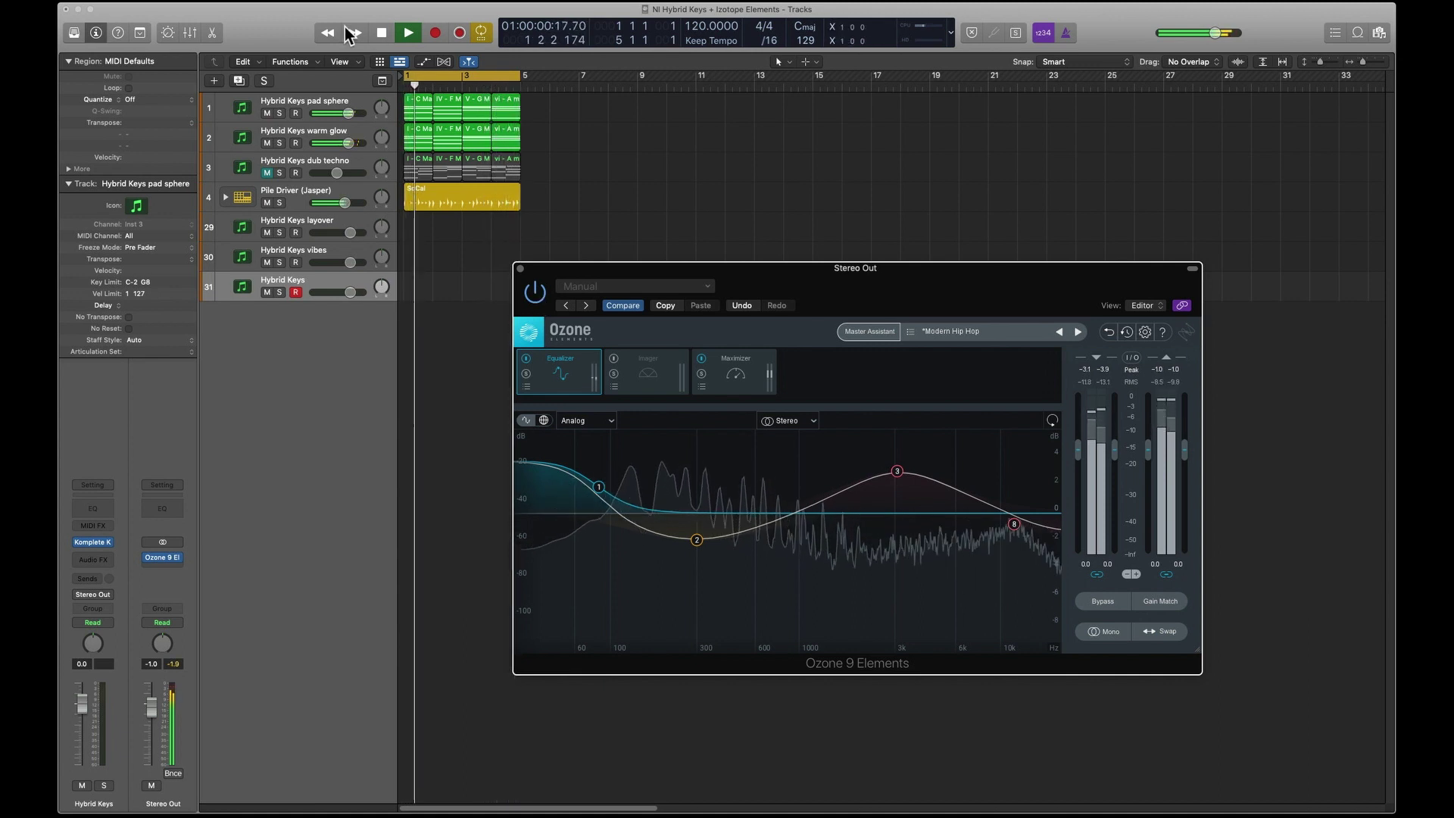
click(383, 34)
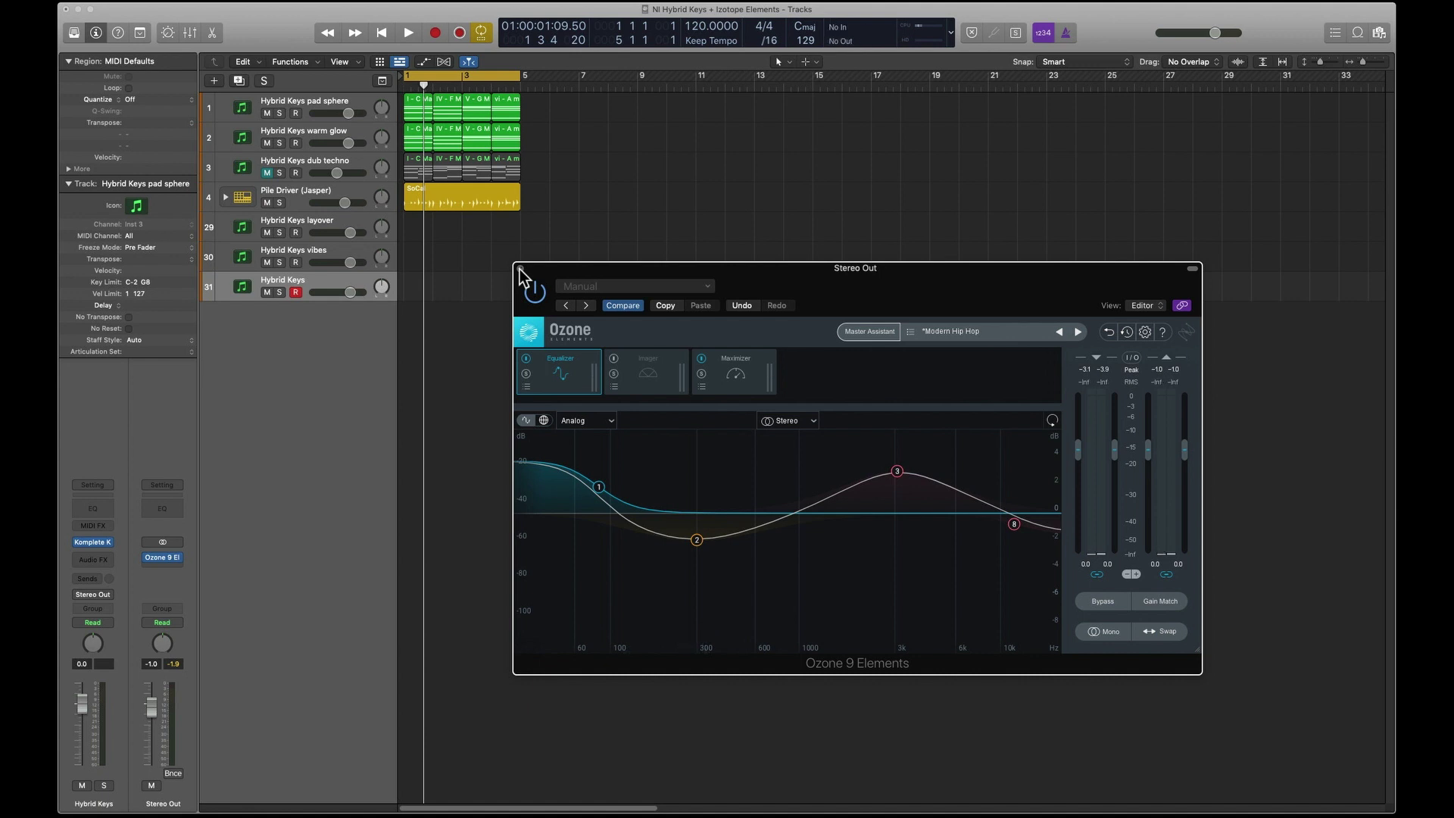
key(space)
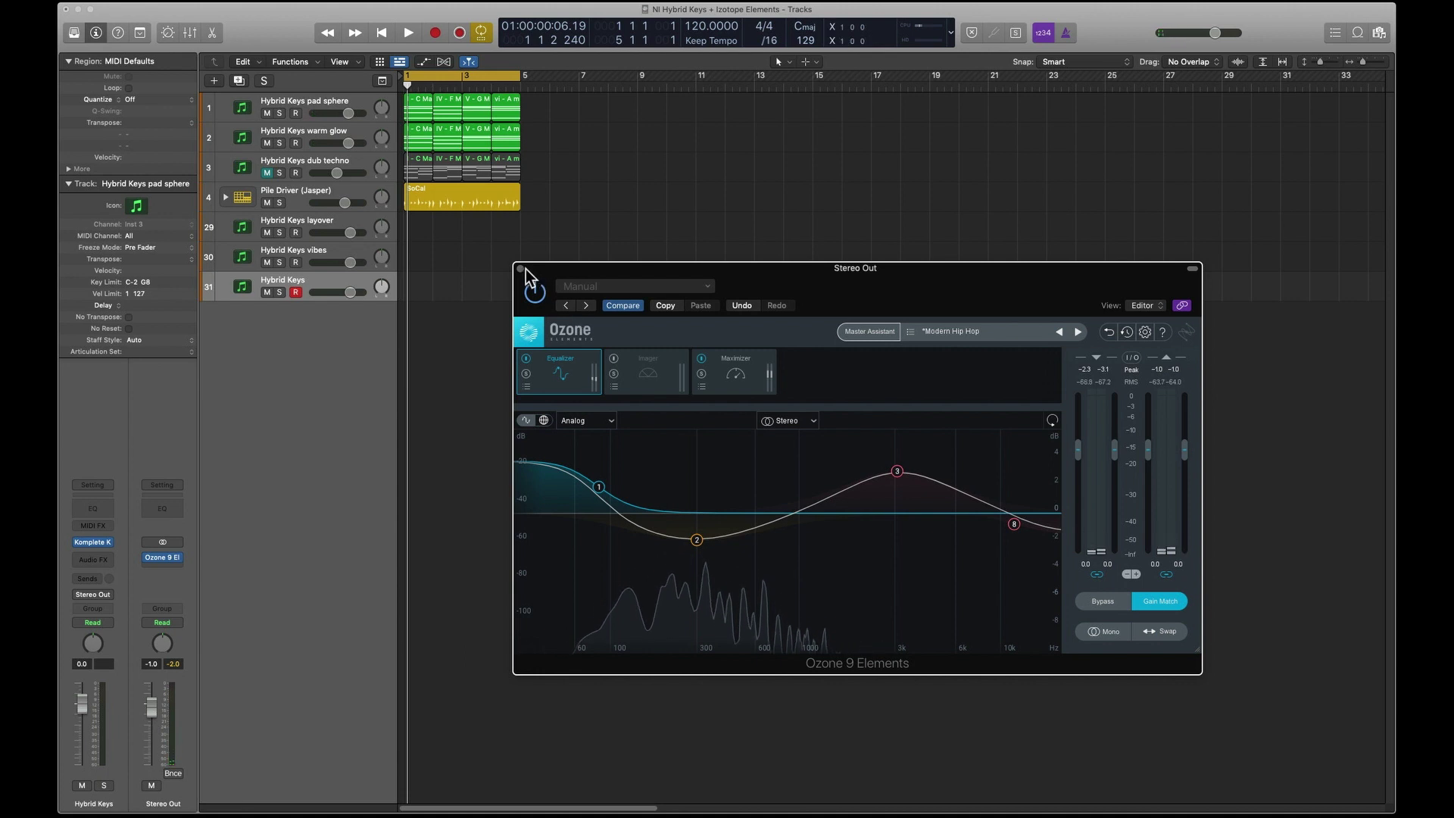
Return to the project start, close Ozone, reposition the Pad Sphere Komplete Kontrol window, and hide the inspector
click(382, 33)
click(520, 269)
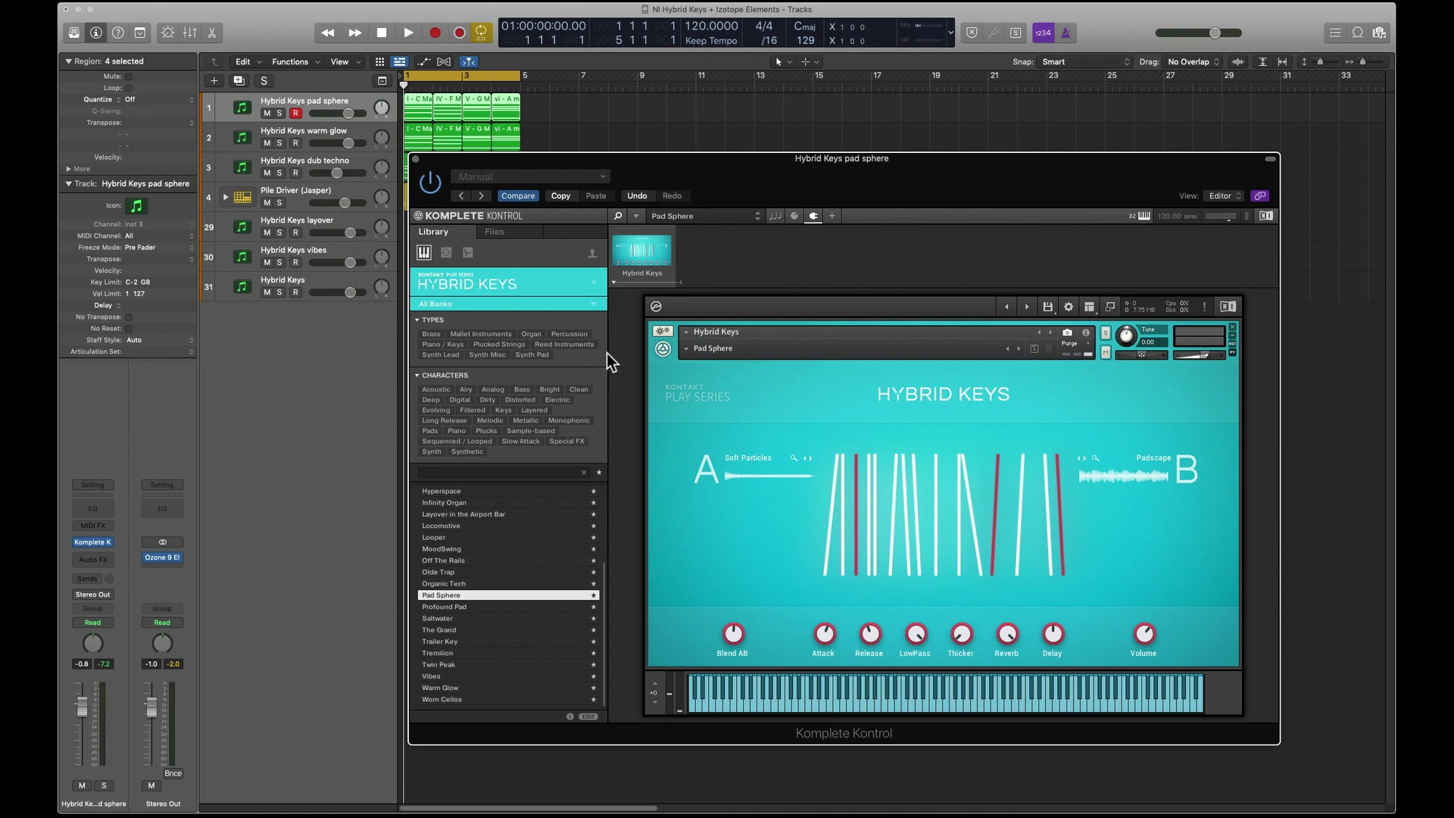
drag(615, 159, 616, 171)
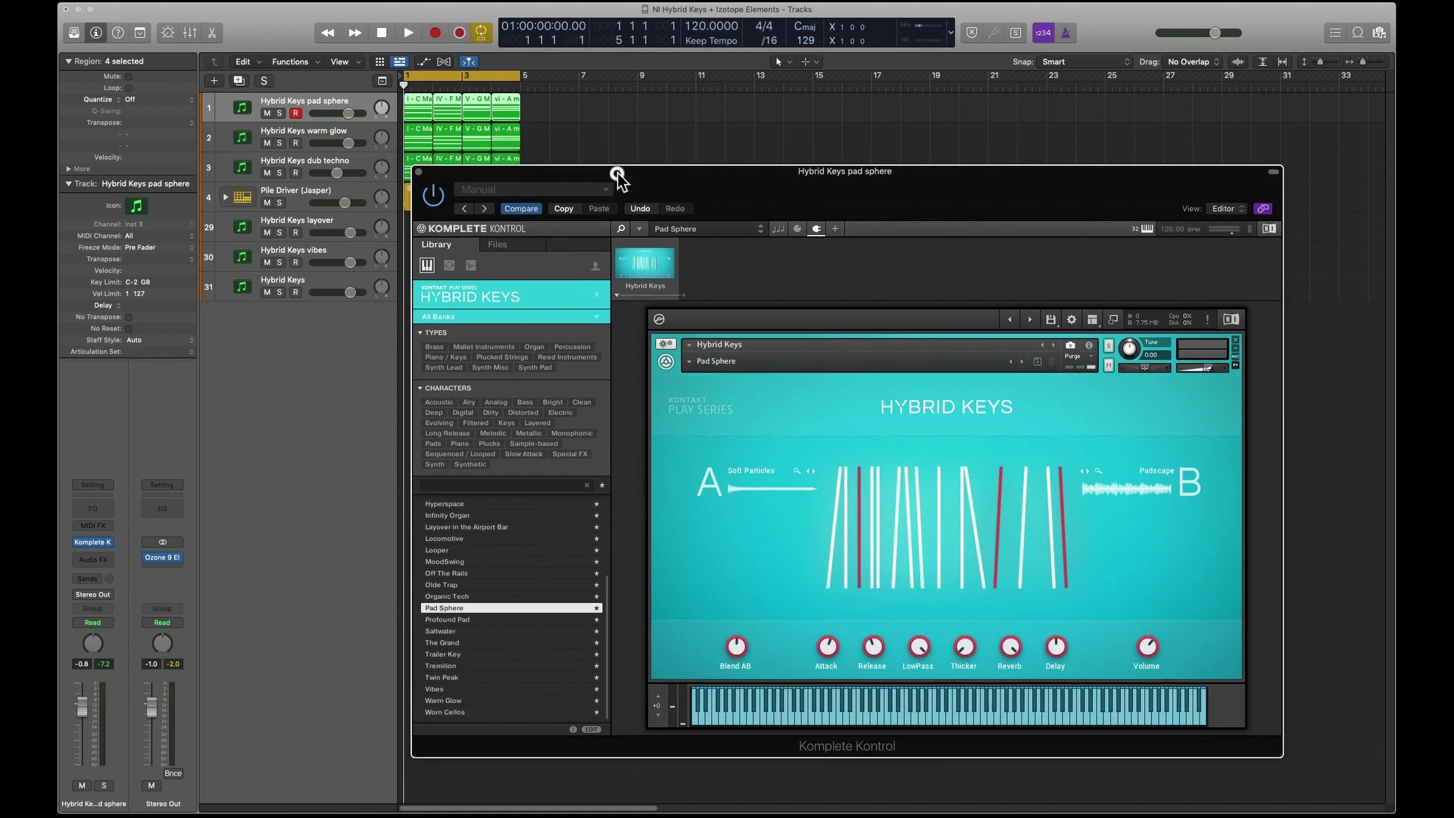
click(94, 32)
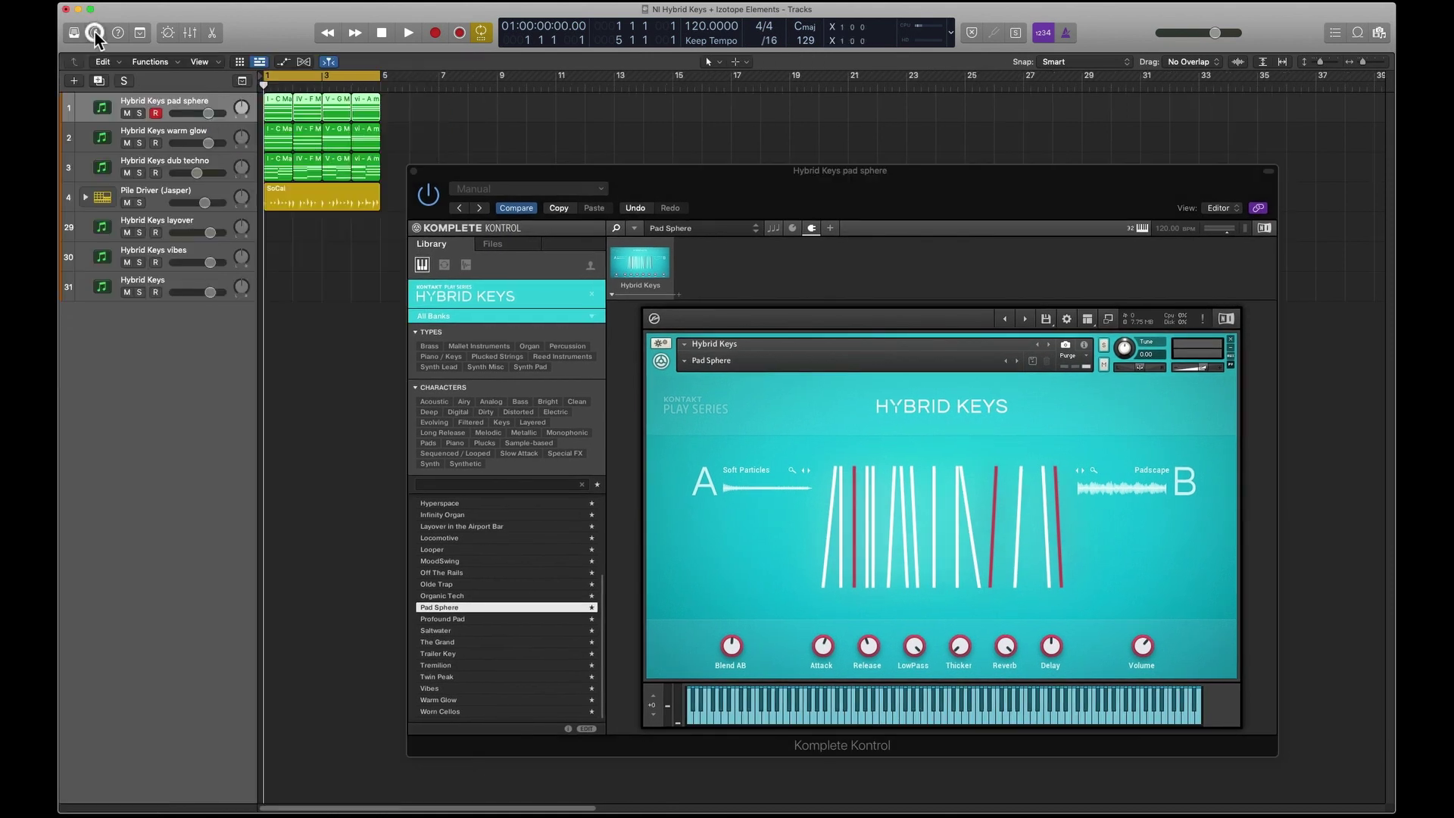